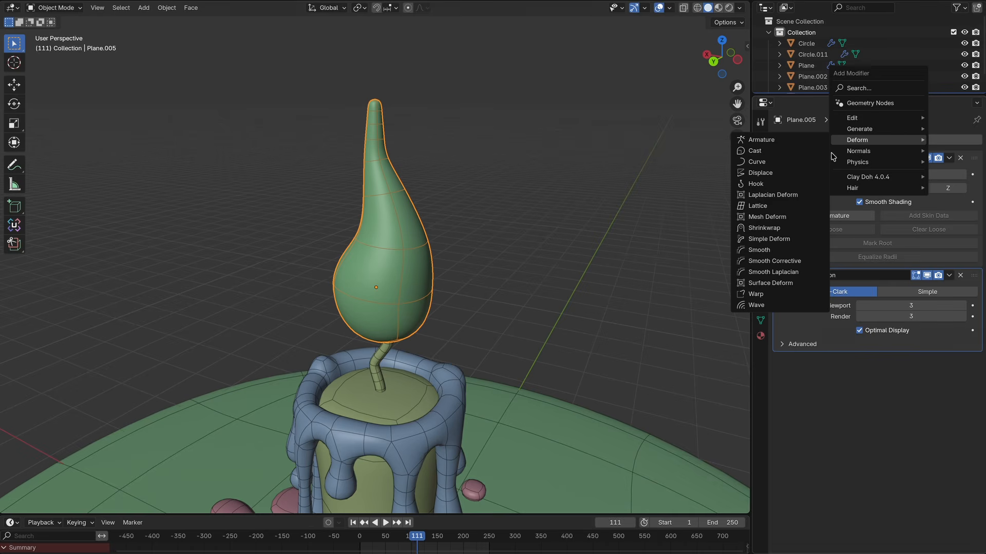
Step: Add a Displace modifier to the flame object and give it a new texture
left_click(764, 174)
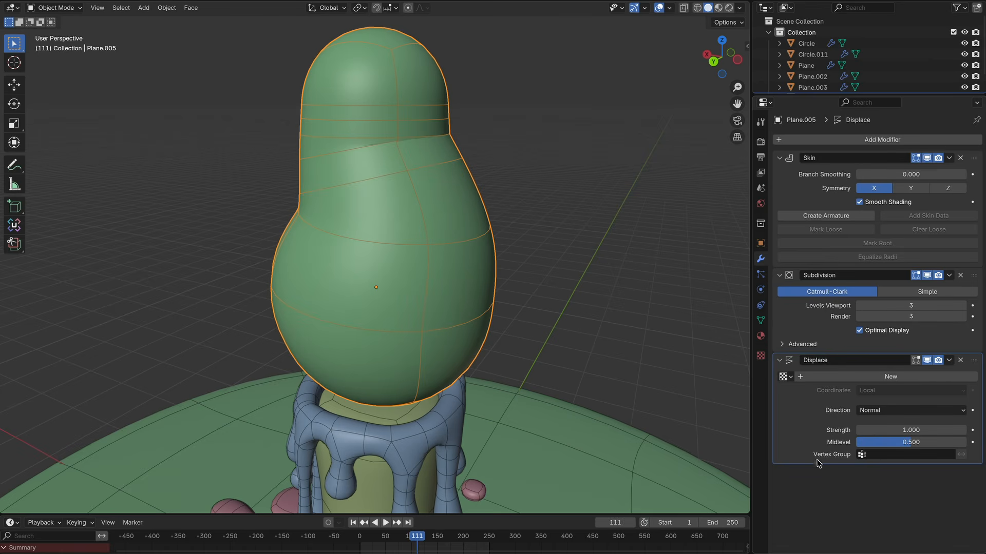
left_click(926, 379)
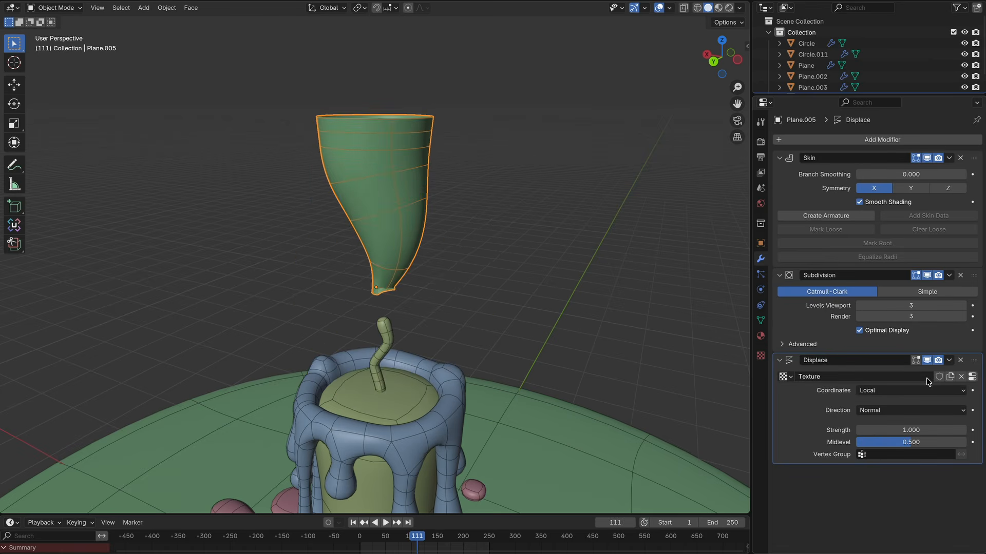
Step: Open the displacement texture's settings and set its type to Clouds
left_click(972, 377)
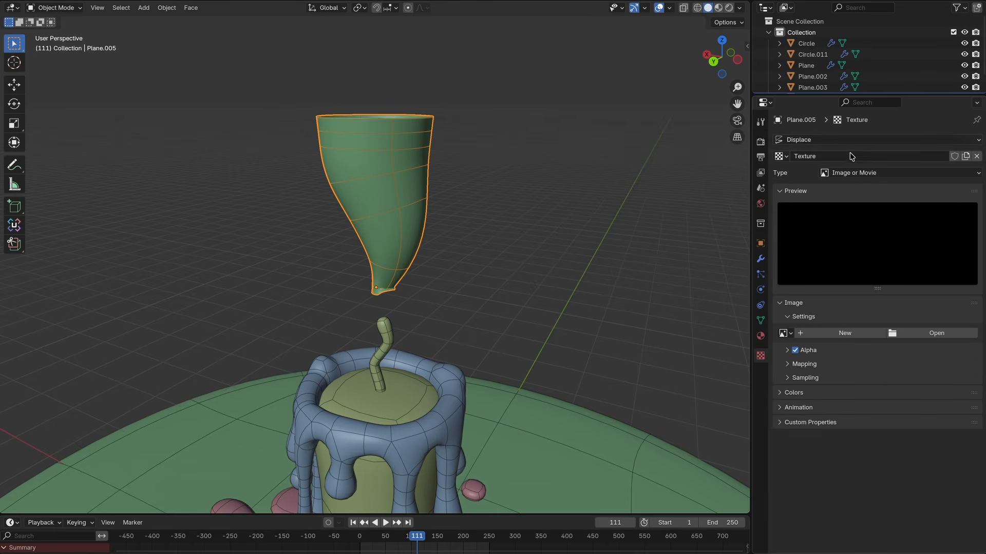
left_click(848, 173)
left_click(849, 208)
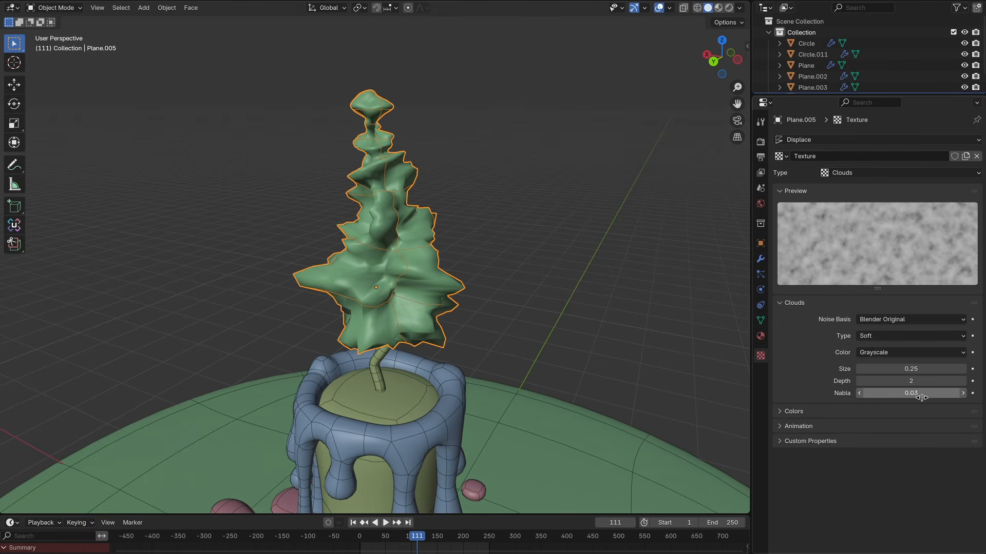
Step: Set the Clouds color to Color and the size to 0.24
left_click(894, 353)
left_click(884, 365)
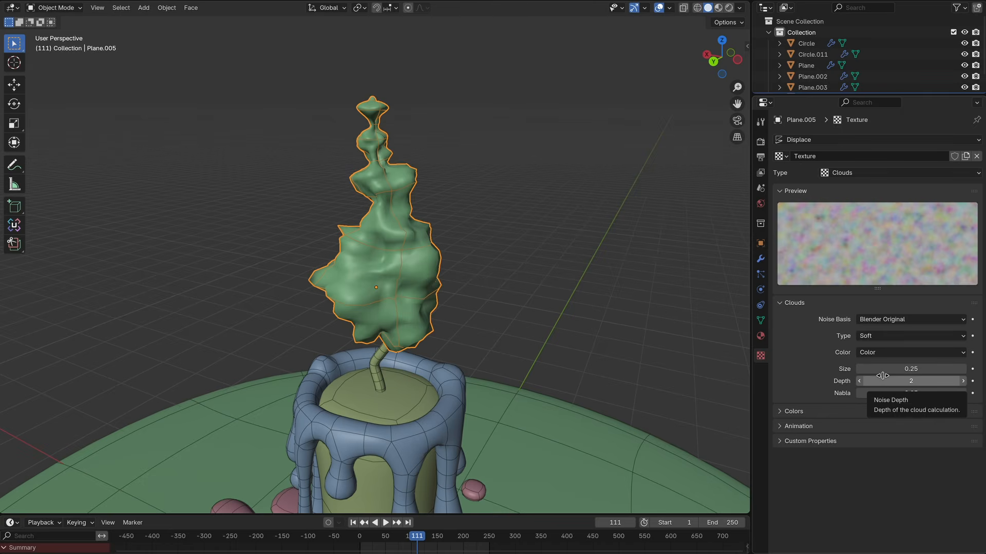
left_click_drag(882, 376, 886, 376)
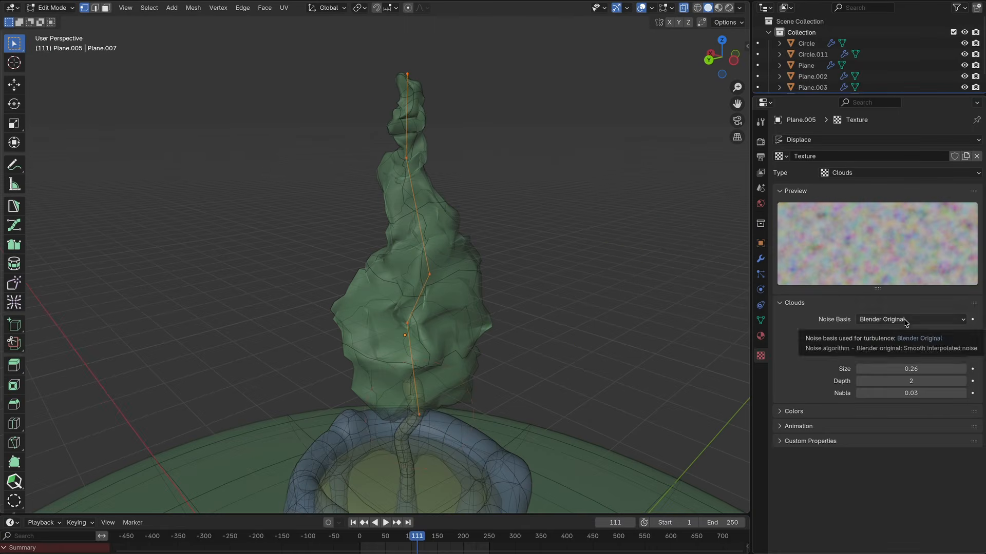
Step: Set the Clouds noise basis to Original Perlin
left_click(904, 320)
left_click(903, 345)
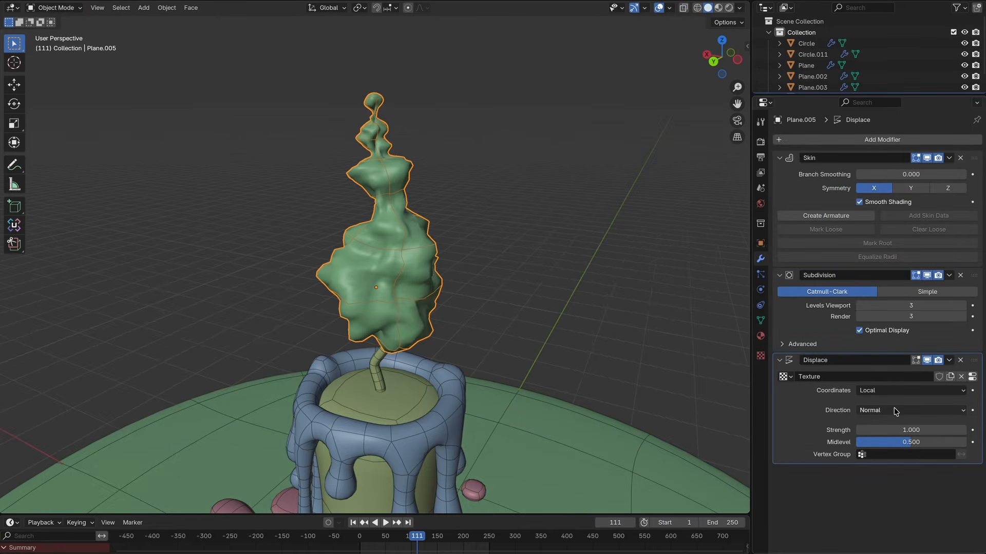
Step: Set the Displace direction to RGB to XYZ and lower its strength to 0.36
left_click(894, 412)
left_click(893, 484)
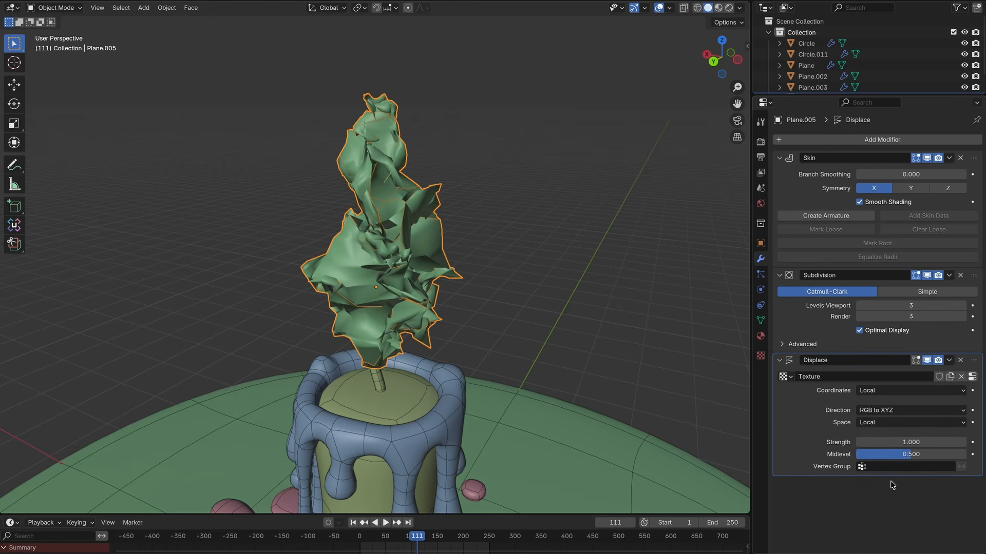
left_click_drag(903, 443, 857, 442)
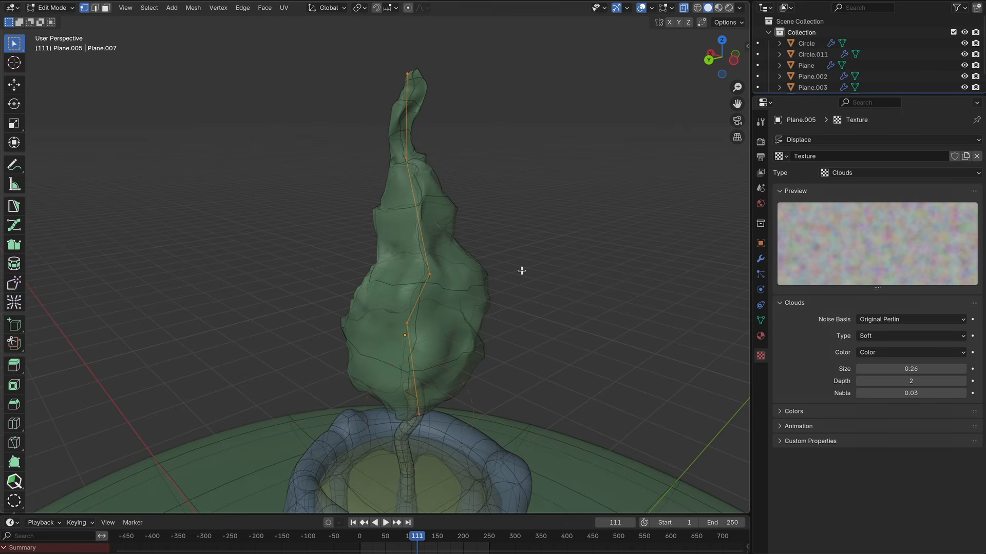
Step: In Edit Mode, add a vertex group named fire and assign the selected flame vertices to it
scroll(522, 271, "down", 1)
scroll(521, 271, "up", 2, "shift")
scroll(521, 271, "down", 3, "shift")
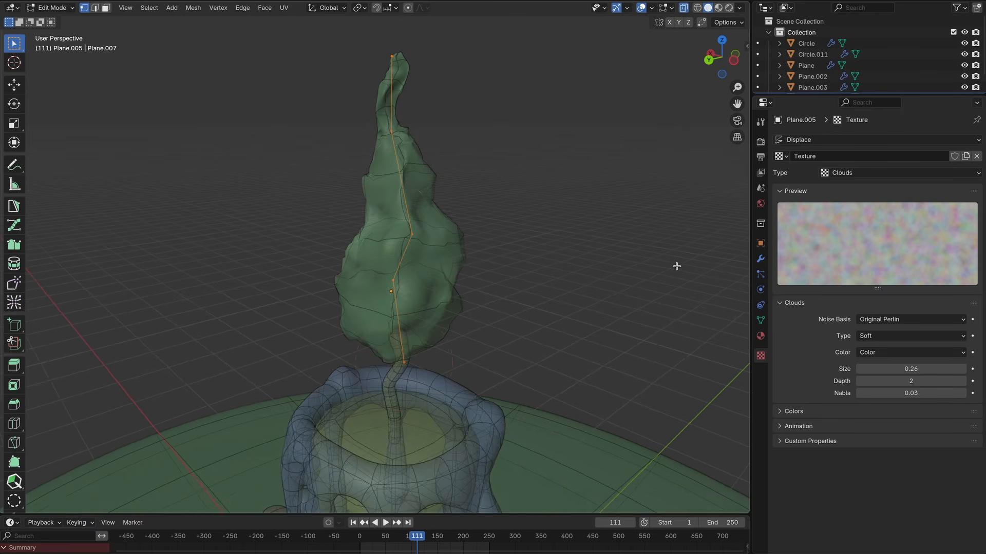
left_click(761, 260)
left_click(761, 321)
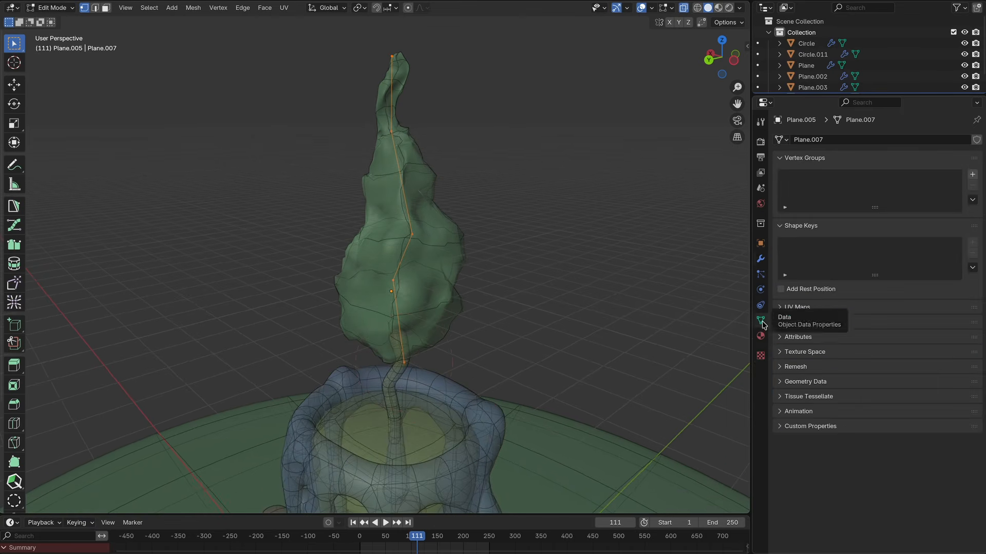
scroll(537, 223, "up", 3)
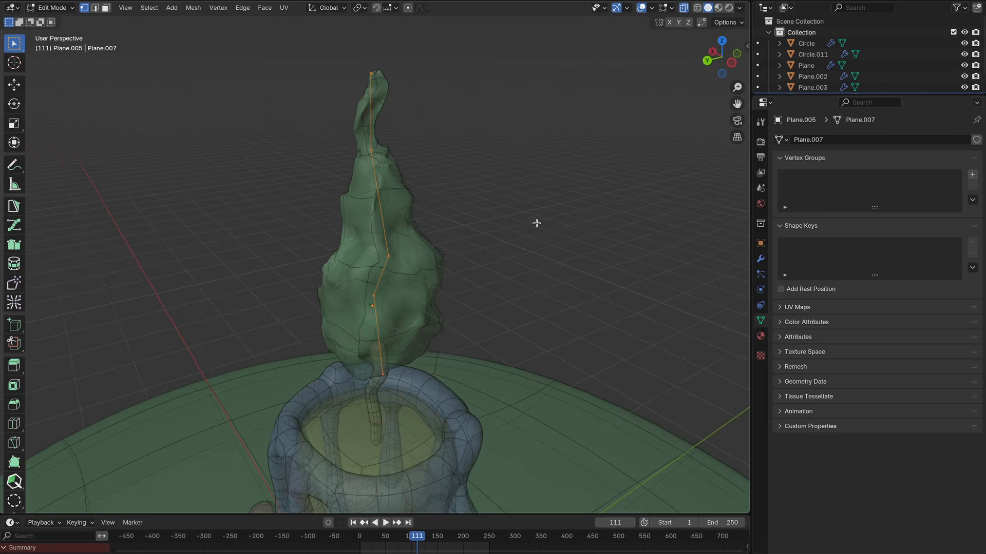
left_click(973, 175)
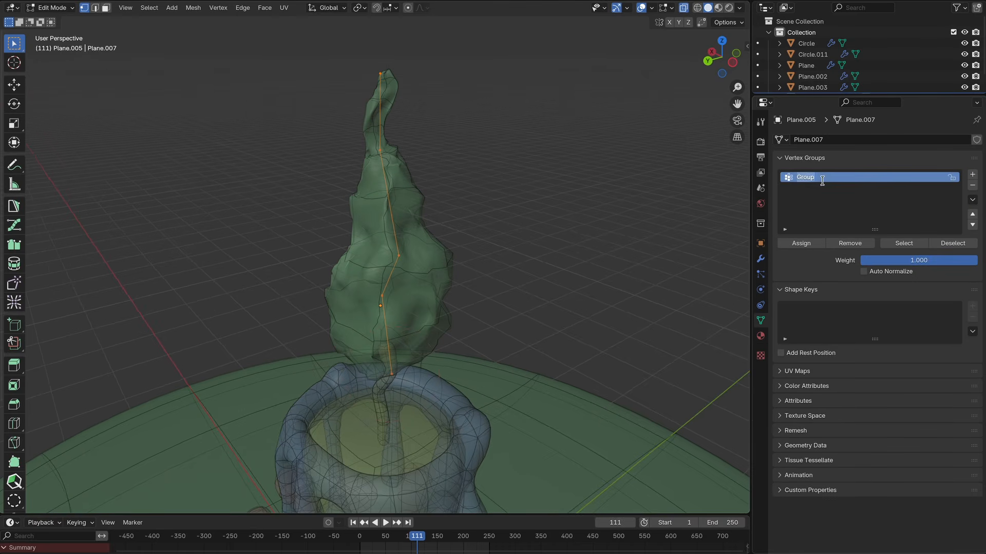
left_click_drag(440, 45, 328, 307)
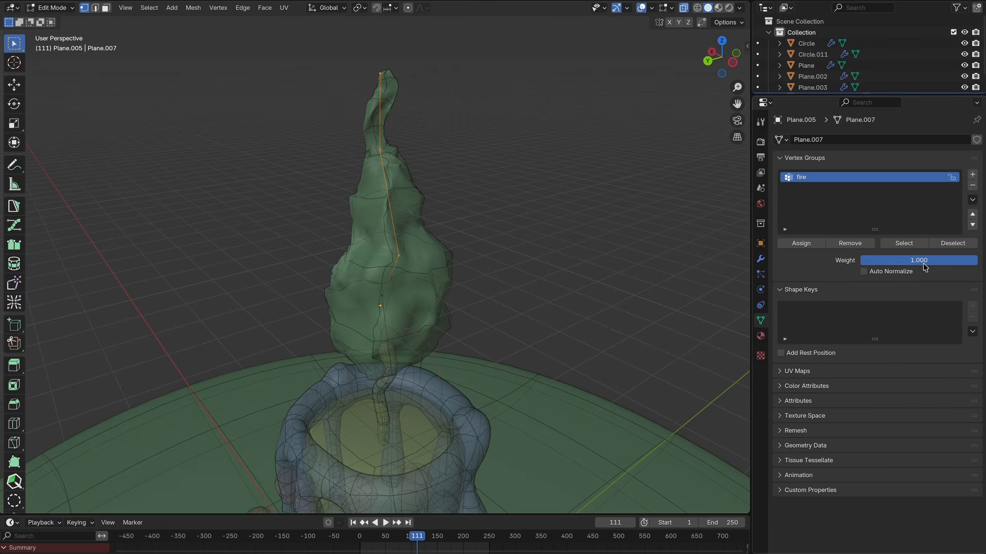
left_click(811, 245)
Step: Restrict the Displace modifier to the fire vertex group
left_click(760, 259)
left_click(863, 466)
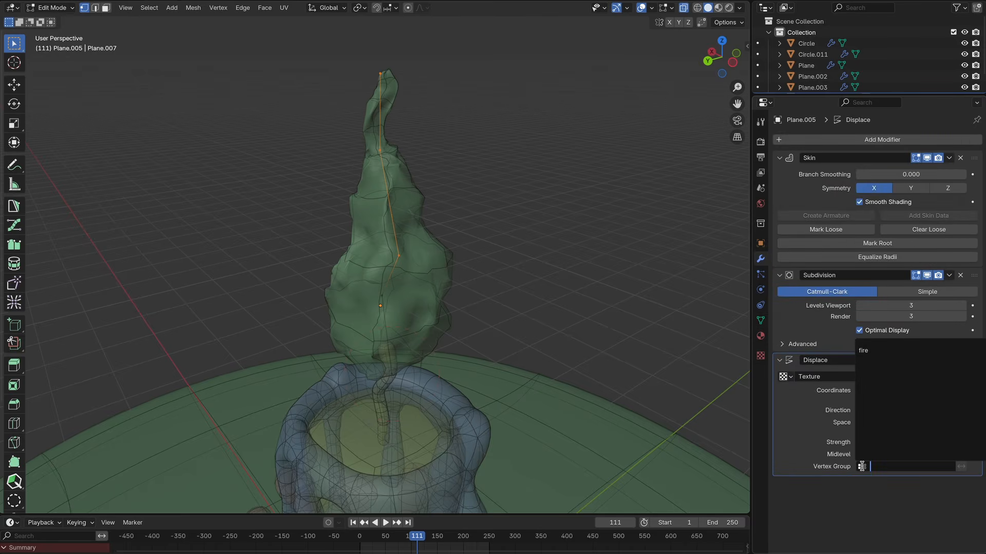
left_click(870, 351)
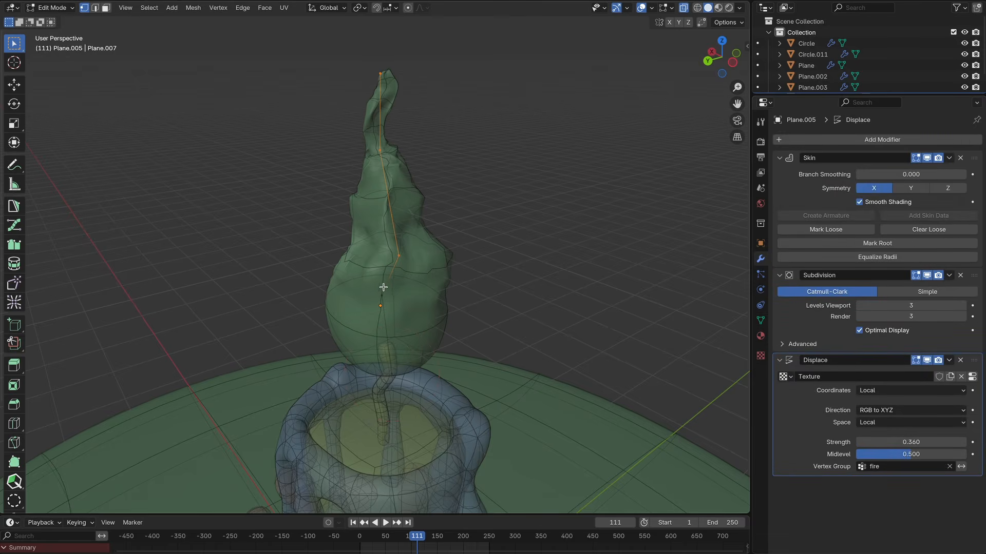
Step: Select the vertices around the flame's middle and assign them to fire with weight 0.338
scroll(383, 287, "up", 6)
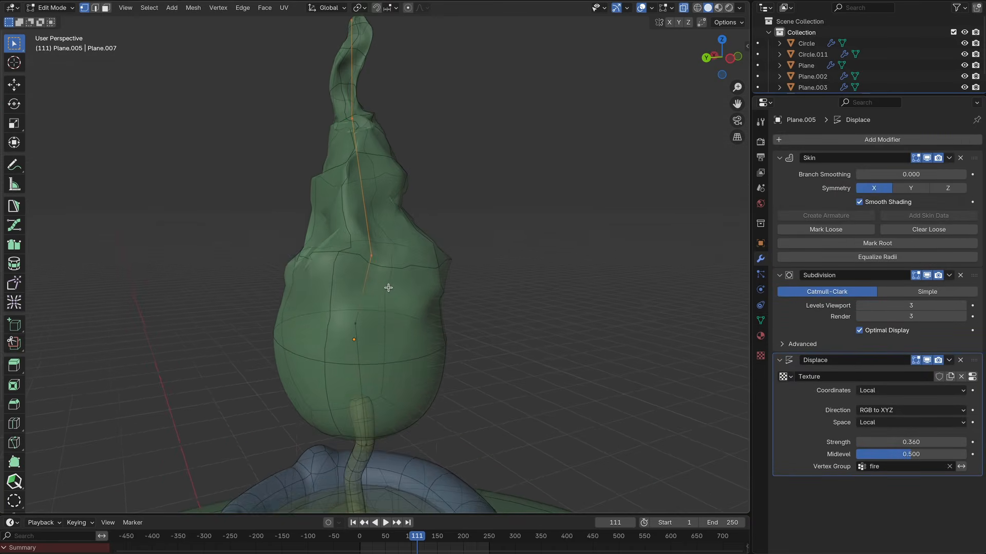
scroll(388, 288, "down", 2)
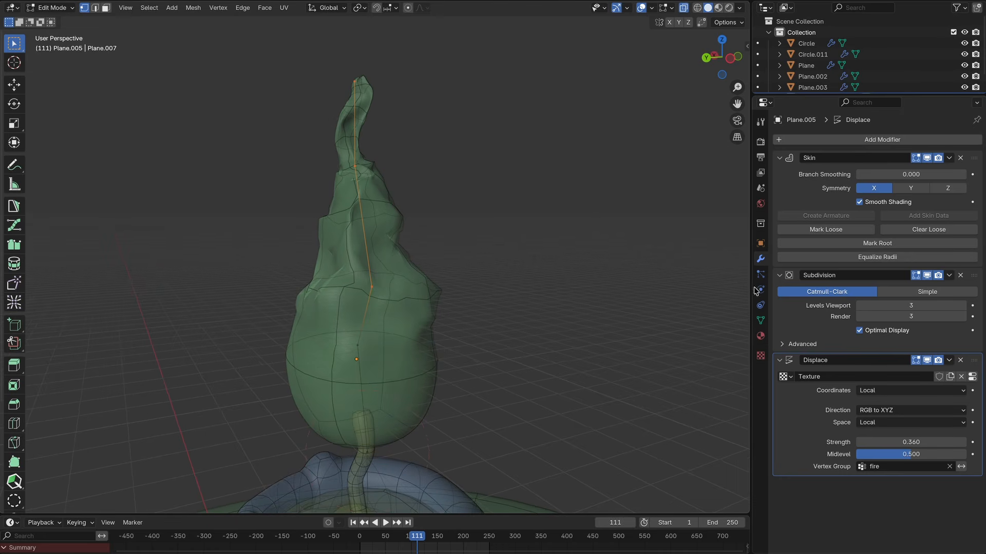
left_click(761, 319)
left_click_drag(451, 246, 305, 323)
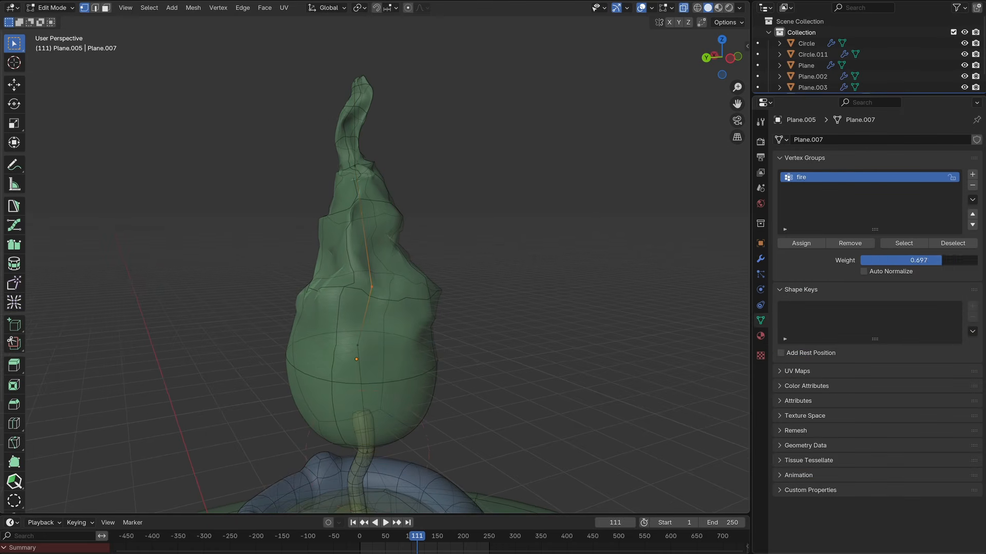
left_click_drag(941, 260, 927, 261)
left_click(802, 244)
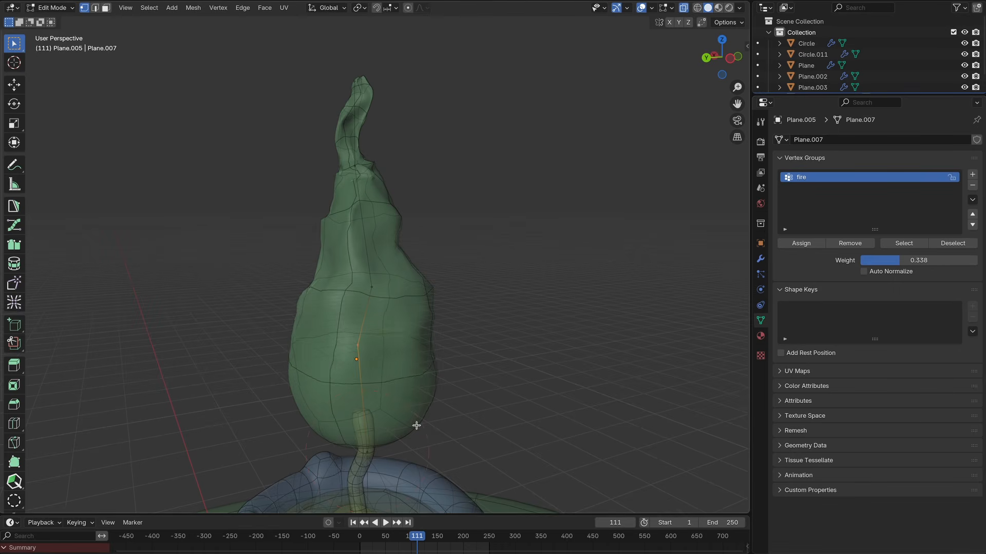
Step: Select another band of flame vertices, assign them to fire with weight 0.552, and leave Edit Mode
scroll(417, 426, "down", 2)
middle_click_drag(402, 414, 401, 425)
left_click_drag(430, 161, 345, 215)
left_click_drag(924, 261, 949, 260)
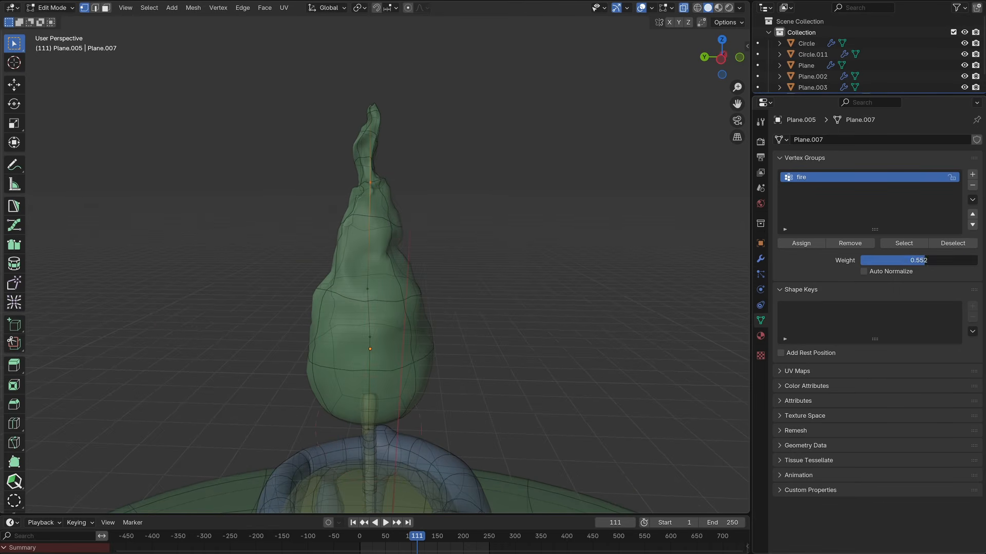
left_click(801, 244)
middle_click_drag(545, 193, 556, 213)
middle_click_drag(451, 233, 455, 255)
key("Tab")
Step: Add a Plain Axes empty to the scene
scroll(527, 308, "down", 3)
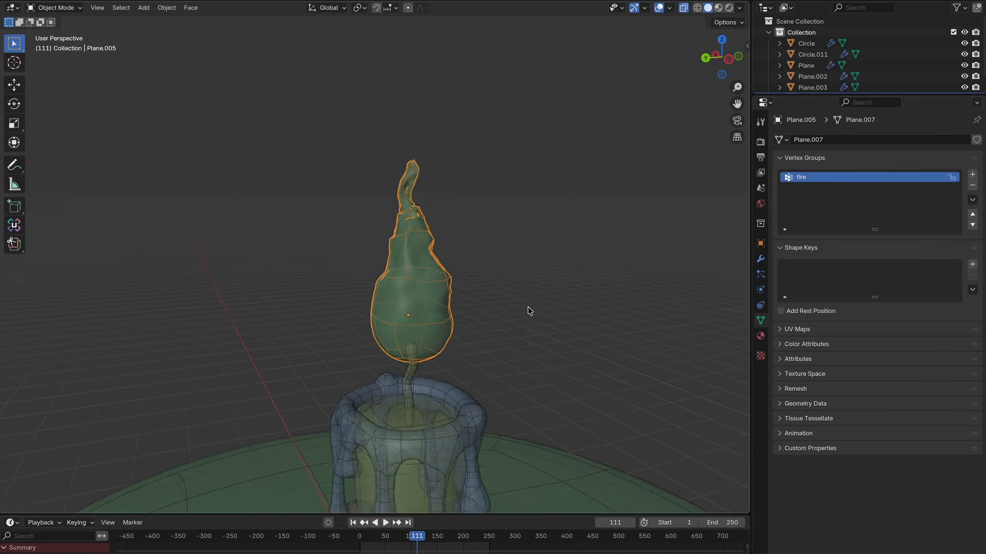
middle_click_drag(527, 308, 521, 287, "shift")
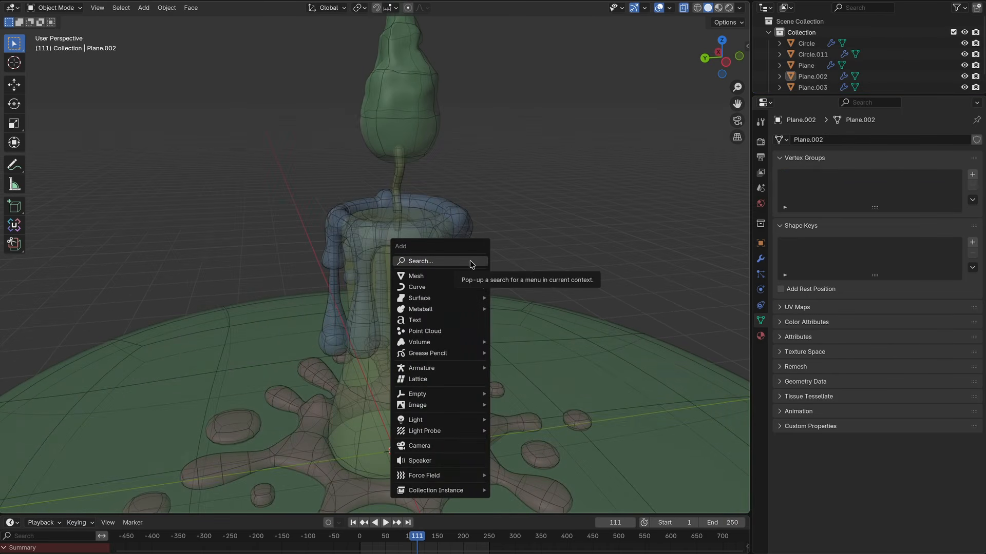
mouse_move(426, 399)
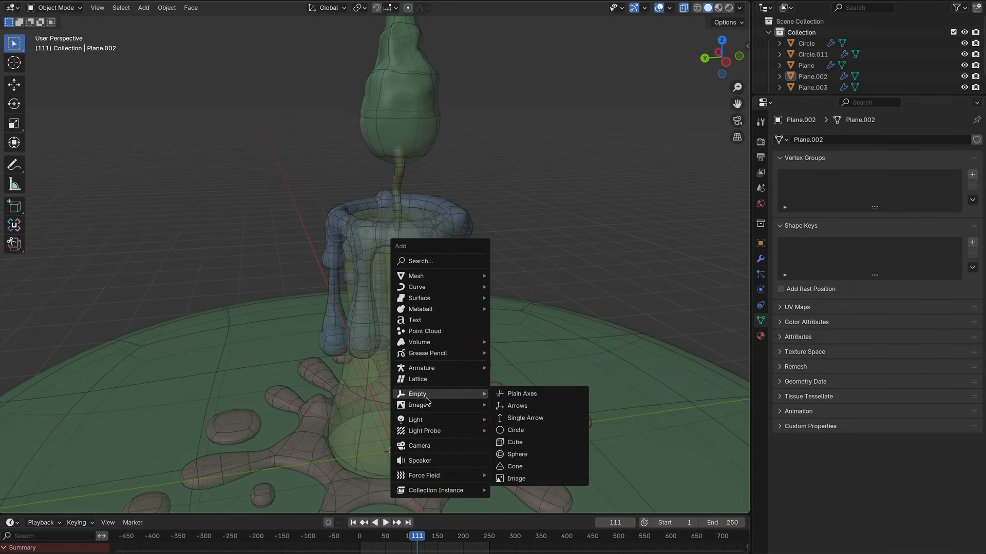
left_click(519, 395)
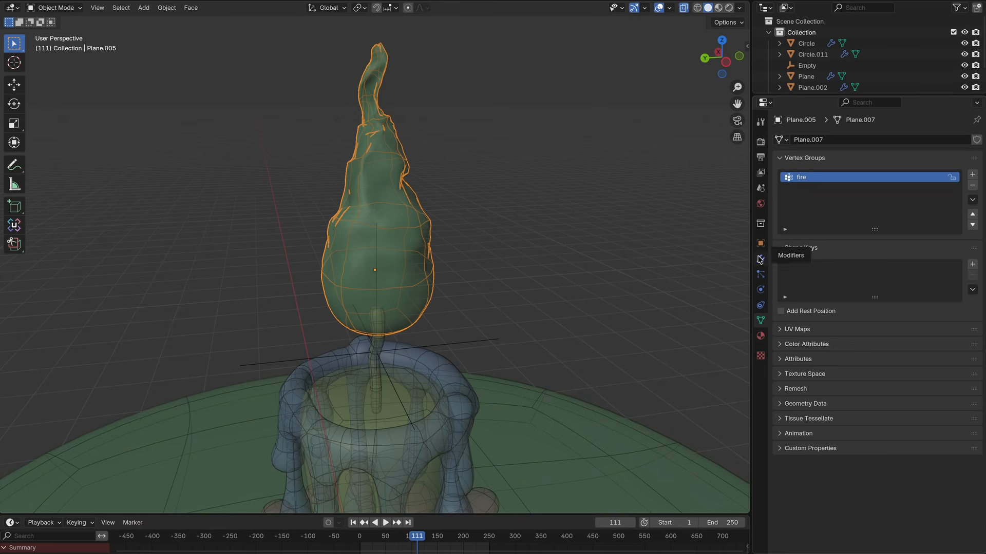
Step: Set the flame's Displace coordinates to Object and pick the empty as the object
left_click(760, 259)
left_click(911, 390)
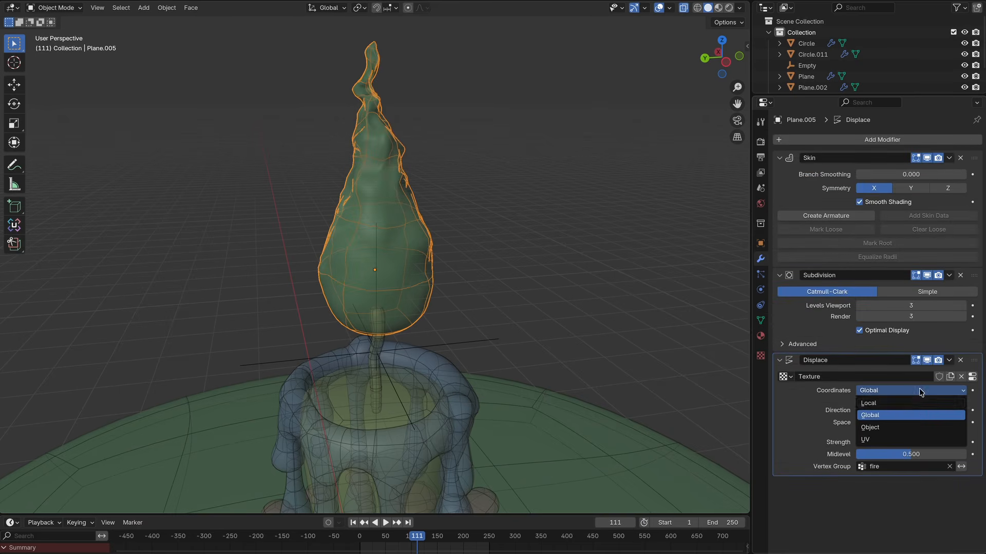
left_click(887, 427)
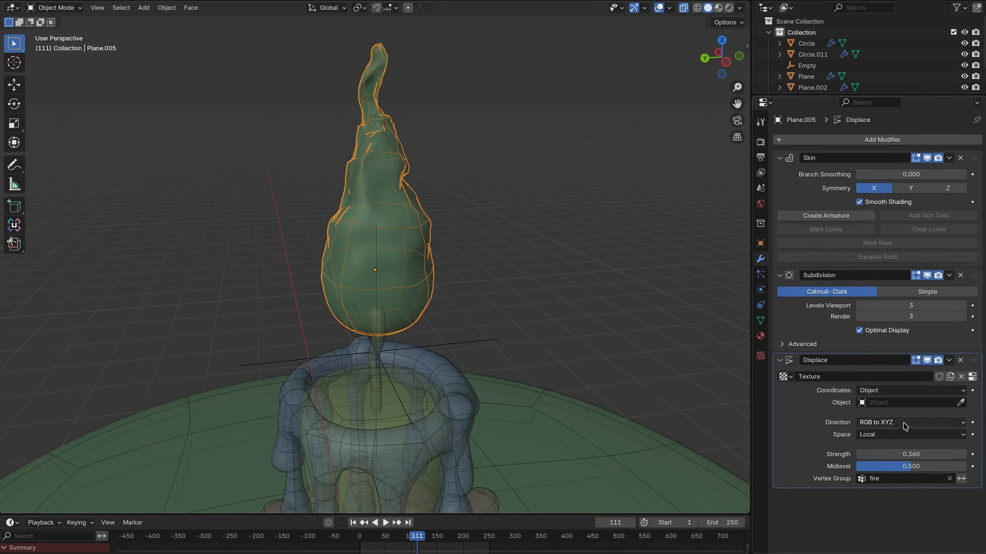
left_click(477, 338)
left_click(475, 340)
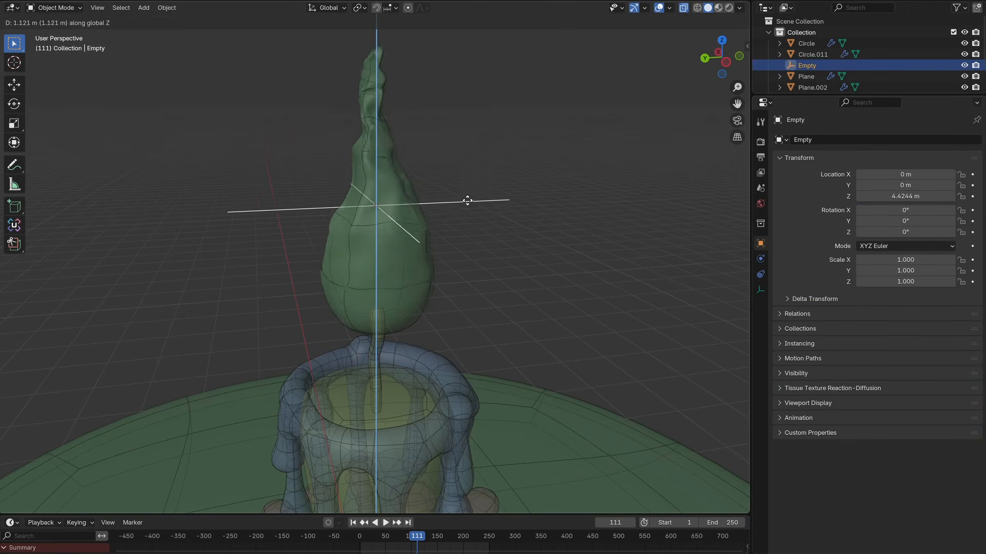
Step: Drive the empty's Z location with the expression #frame *.03
right_click(459, 347)
mouse_move(887, 196)
left_mouse_down()
mouse_move(946, 197)
mouse_move(876, 196)
left_mouse_up()
left_click(876, 196)
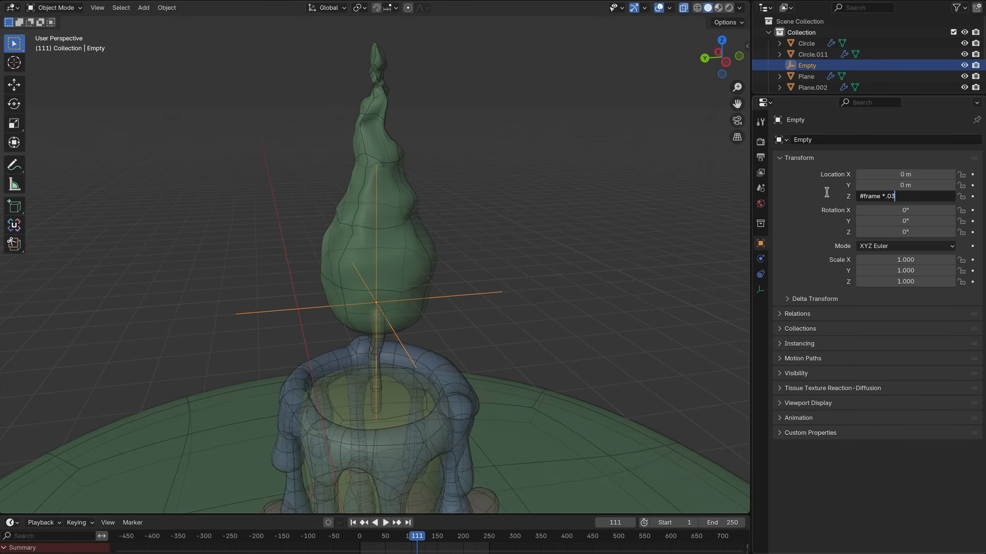
key("Return")
Step: Play the animation and select the flame object again
key("space")
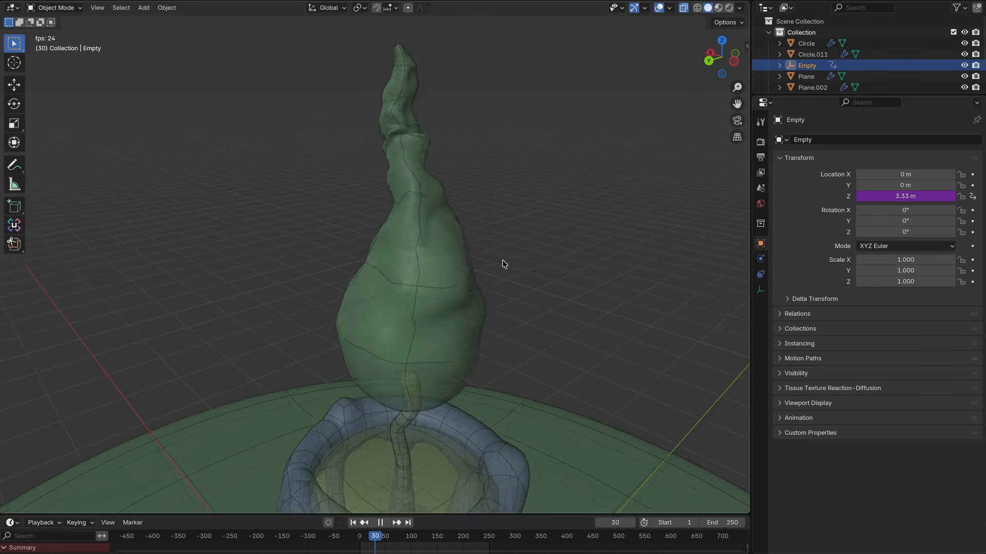
left_click(430, 248)
key("Tab")
key("Tab")
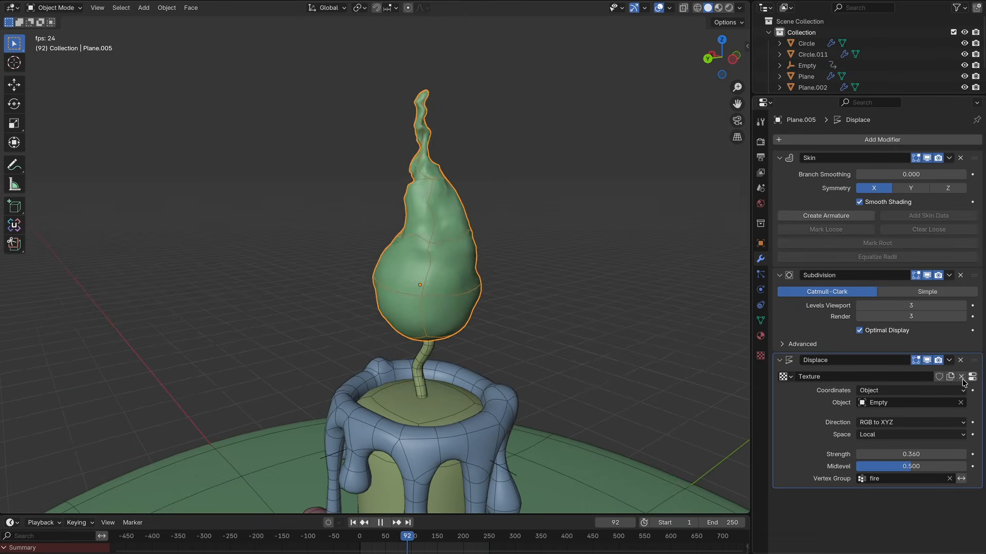
Step: Open the flame's Clouds texture settings and set size to 0.41 and depth to 0
left_click(971, 377)
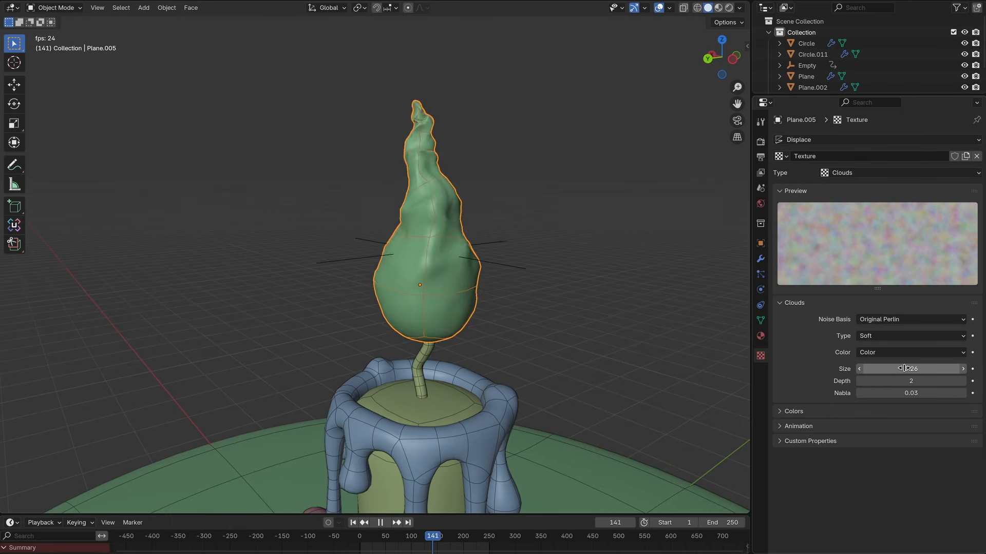
left_click_drag(910, 369, 933, 369)
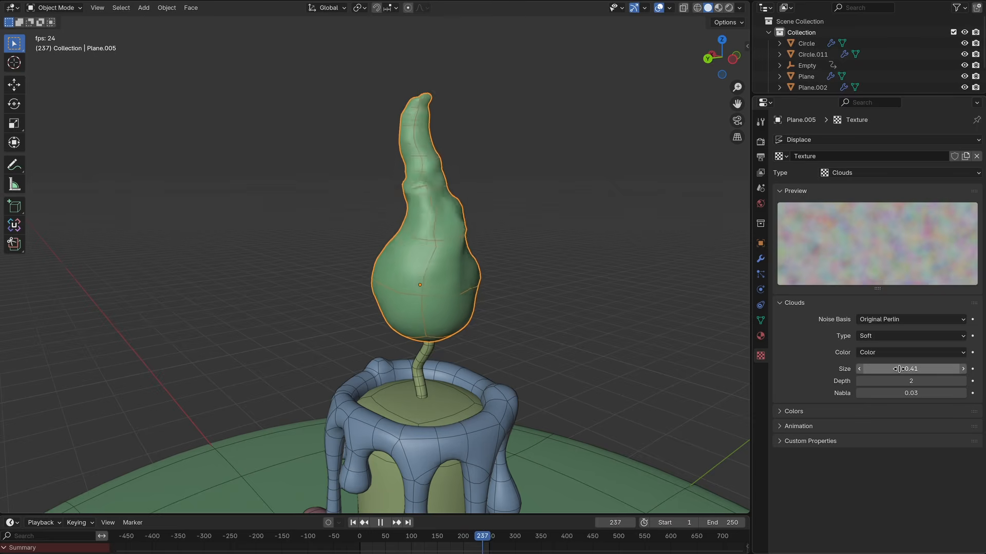
left_click(859, 382)
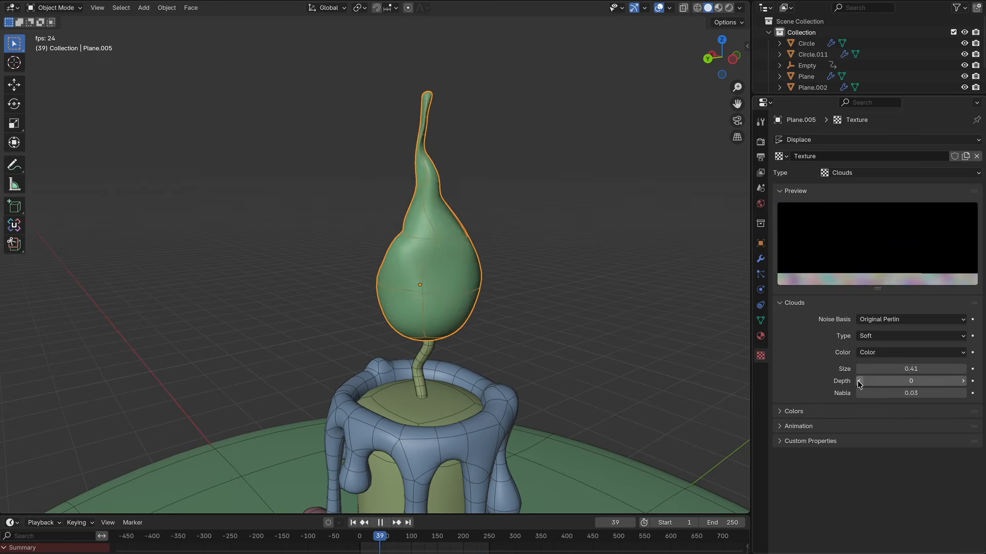
Step: Set the Clouds texture size to 0.408
left_click(925, 370)
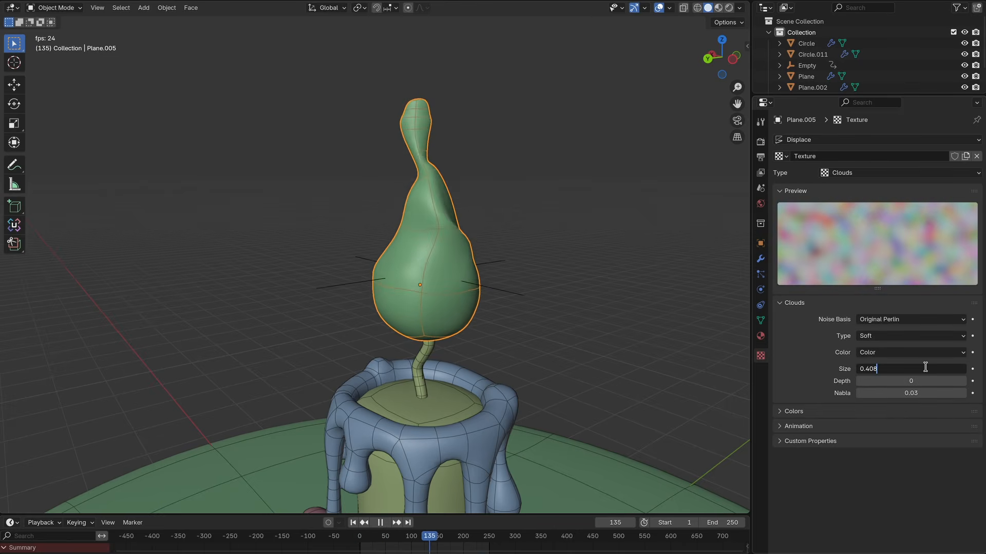
type("0.36")
key("Return")
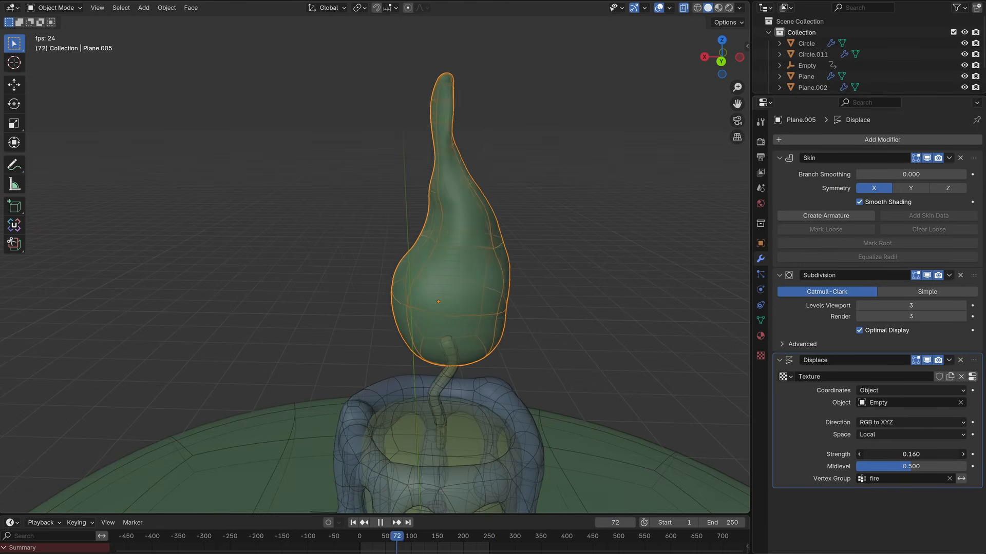
Step: Set the flame's Displace modifier strength to 0.34 and check the flame from a new angle
mouse_move(911, 455)
left_mouse_down()
mouse_move(948, 454)
mouse_move(878, 455)
mouse_move(893, 455)
left_mouse_up()
key("alt+z")
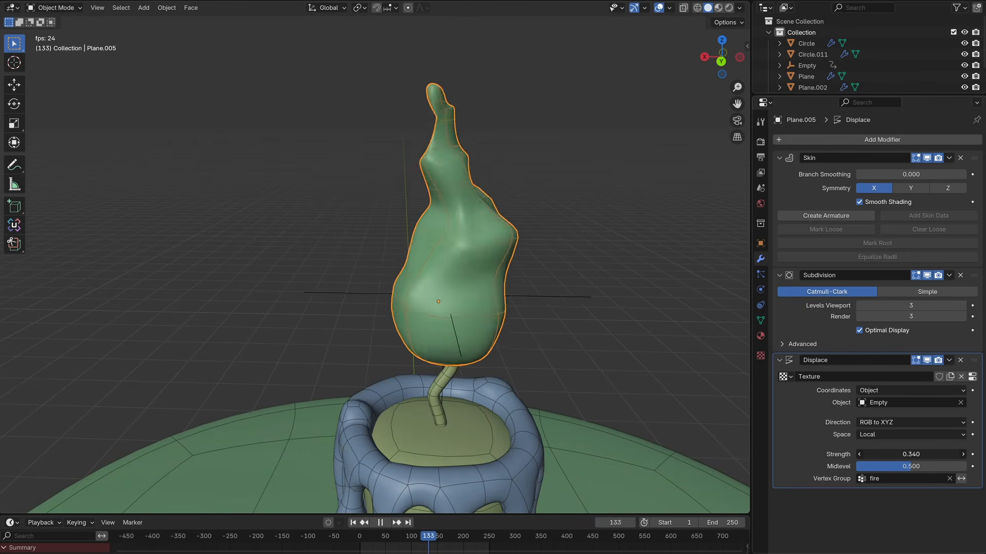
middle_click_drag(437, 308, 578, 347)
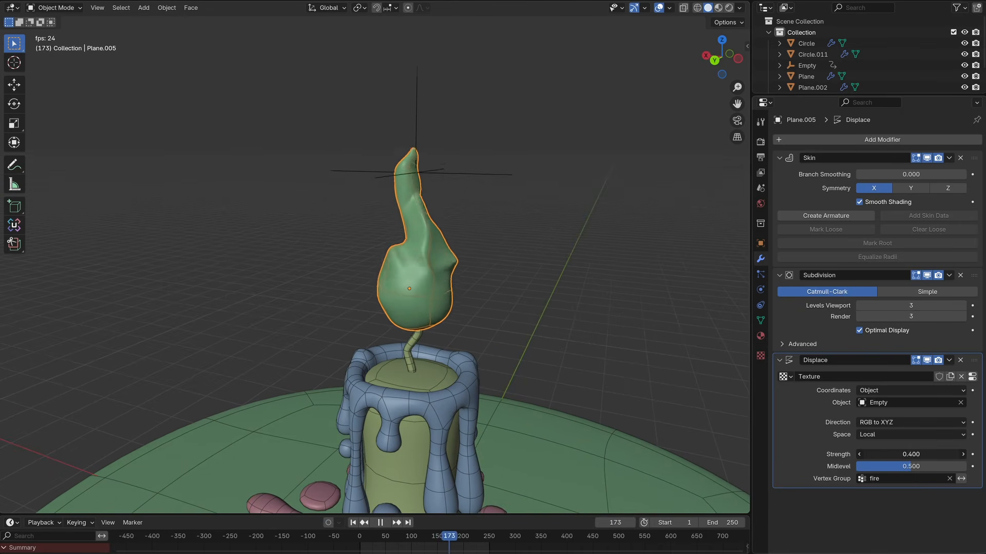
left_click(887, 454)
type("0.36")
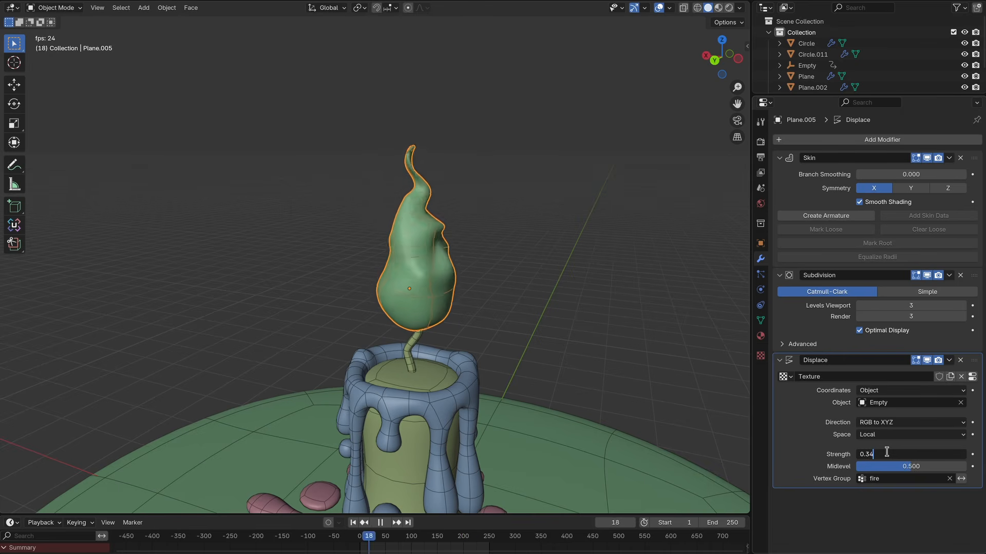
key("Return")
Step: Select the wax drip object and add a Basis and a Key 1 shape key to it
scroll(436, 278, "up", 2)
middle_click_drag(436, 277, 413, 253, "shift")
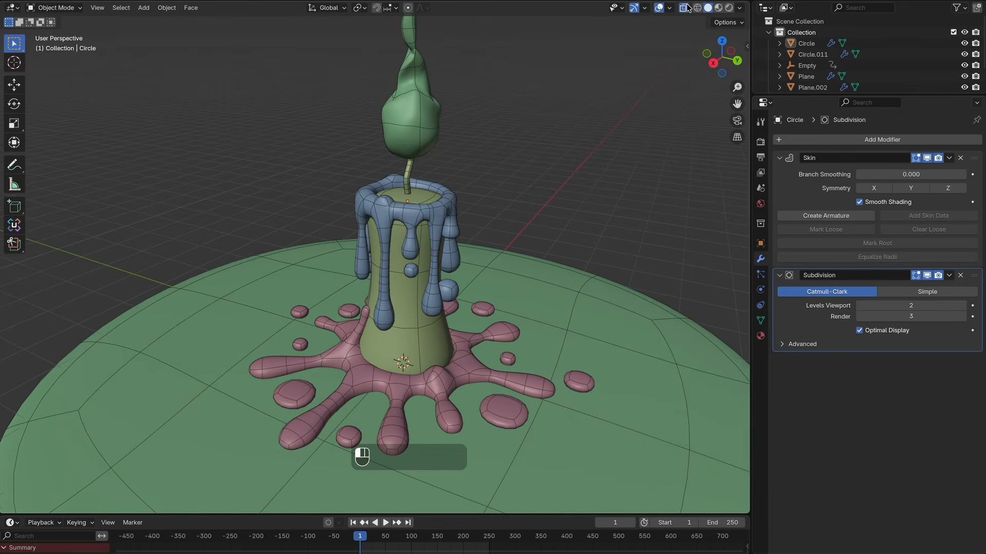
left_click(686, 8)
middle_click_drag(439, 221, 380, 254)
left_click(500, 216)
middle_click_drag(494, 217, 495, 231)
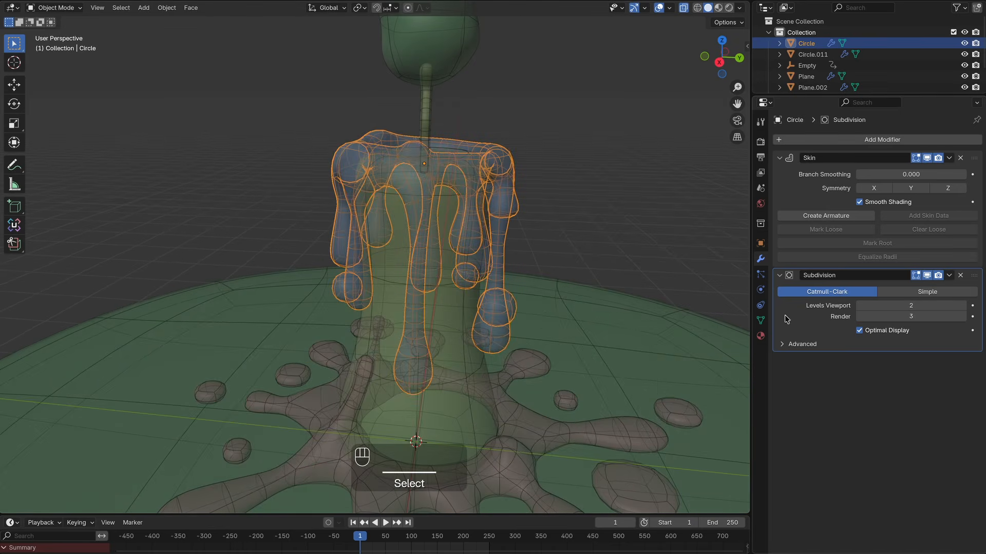
left_click(761, 321)
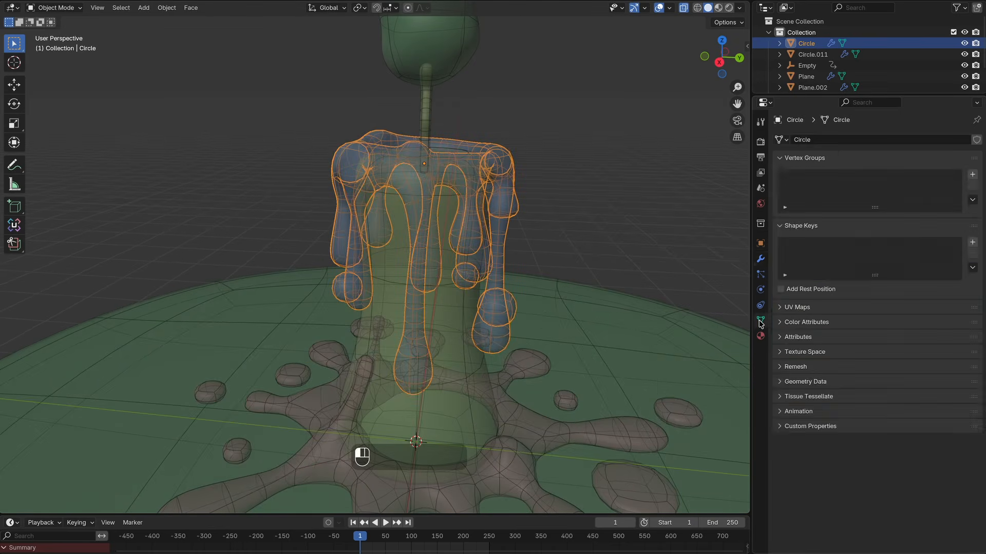
left_click(973, 244)
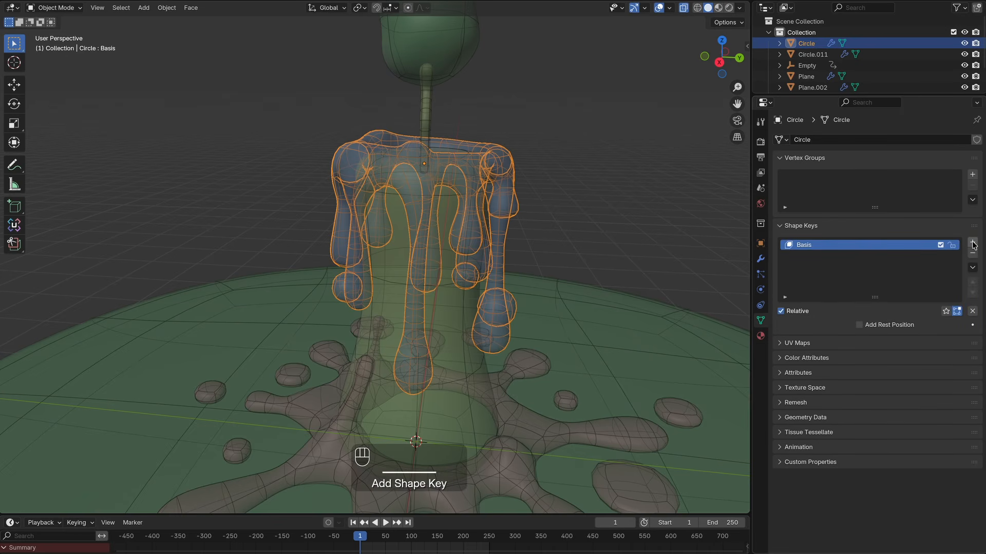
left_click(972, 243)
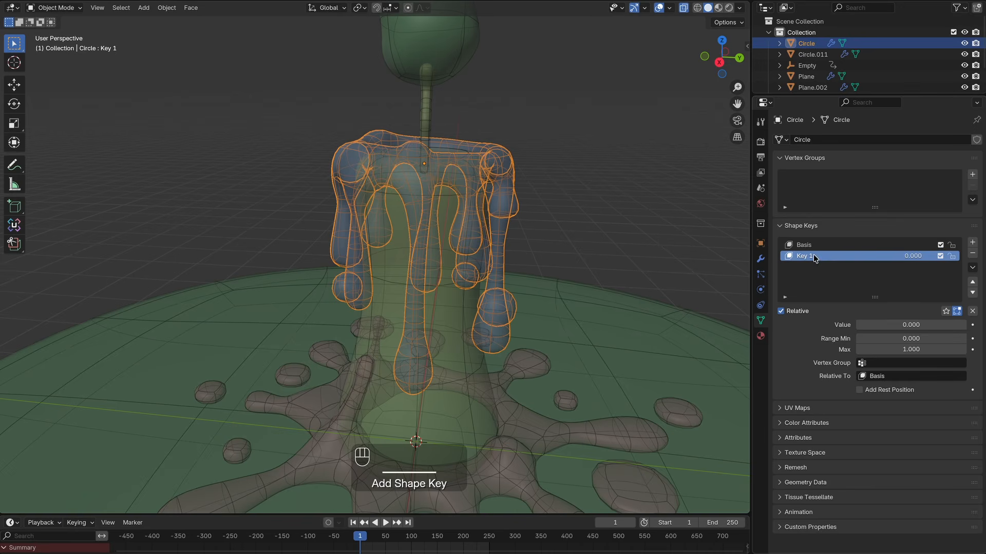
Step: Set Key 1's value to 1 and enter Edit Mode on the drips
left_click_drag(868, 332, 968, 331)
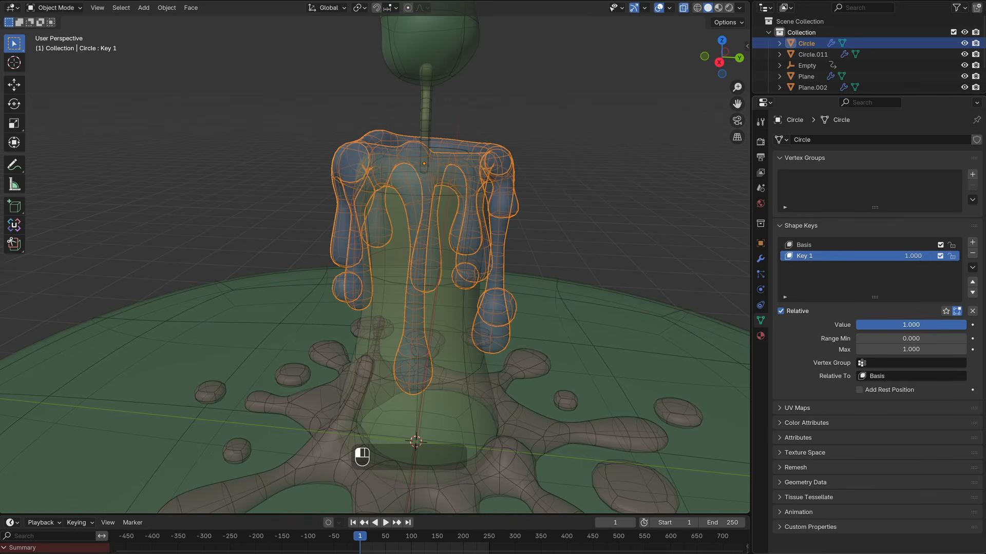
key("Tab")
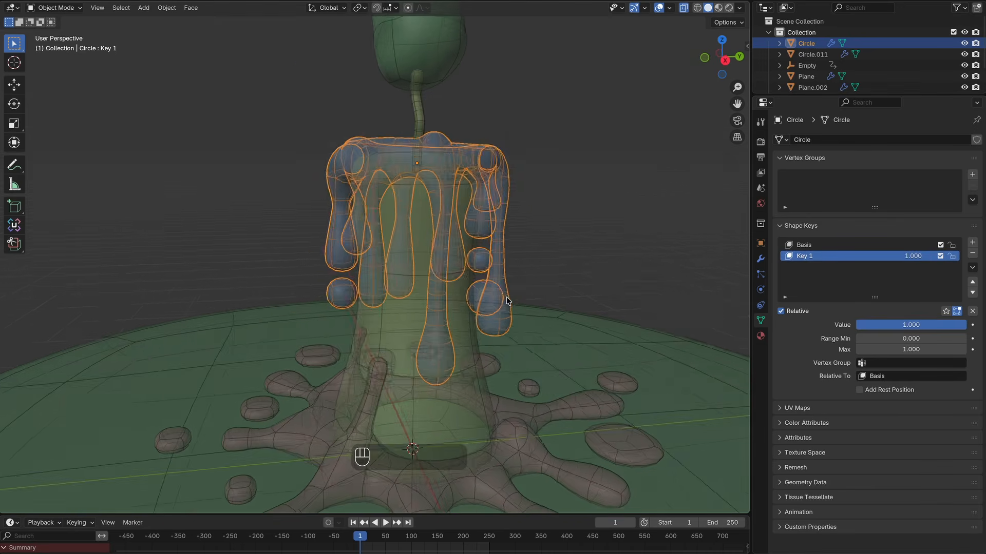
scroll(450, 265, "up", 4)
middle_click_drag(449, 253, 428, 164, "shift")
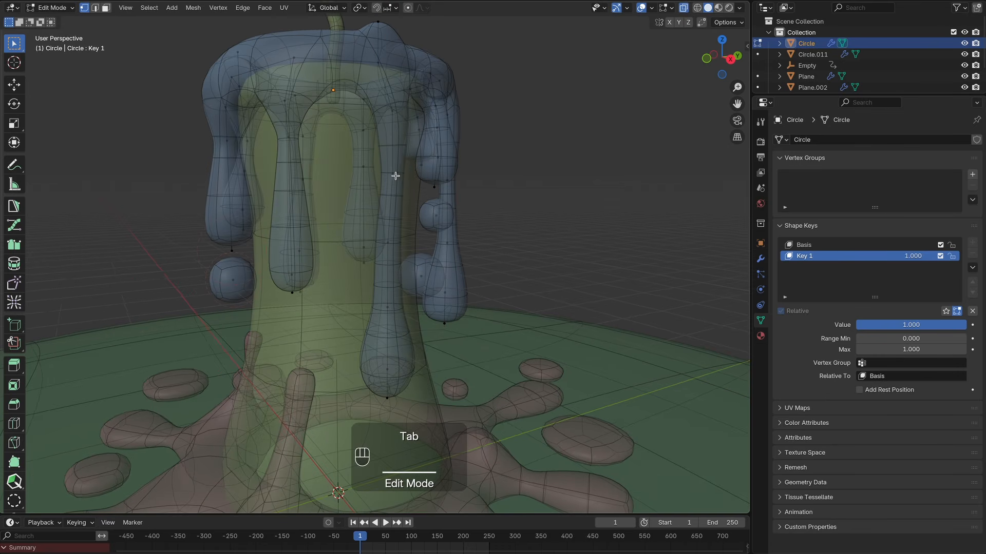
Step: Vertex-slide the tip vertices of several drips upward to shorten them in the Key 1 shape
scroll(421, 239, "up", 1)
key("g")
key("g")
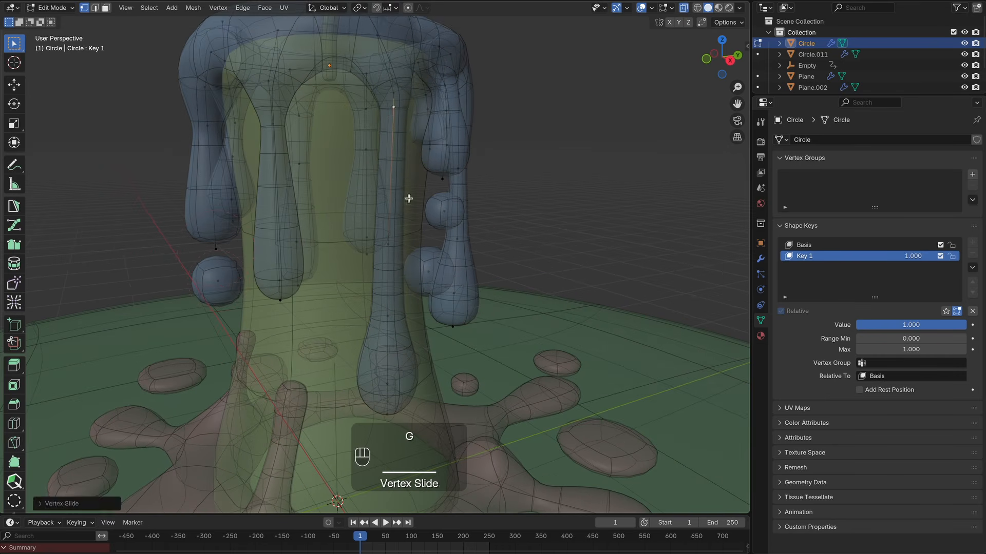
left_click(439, 204)
left_click(412, 388)
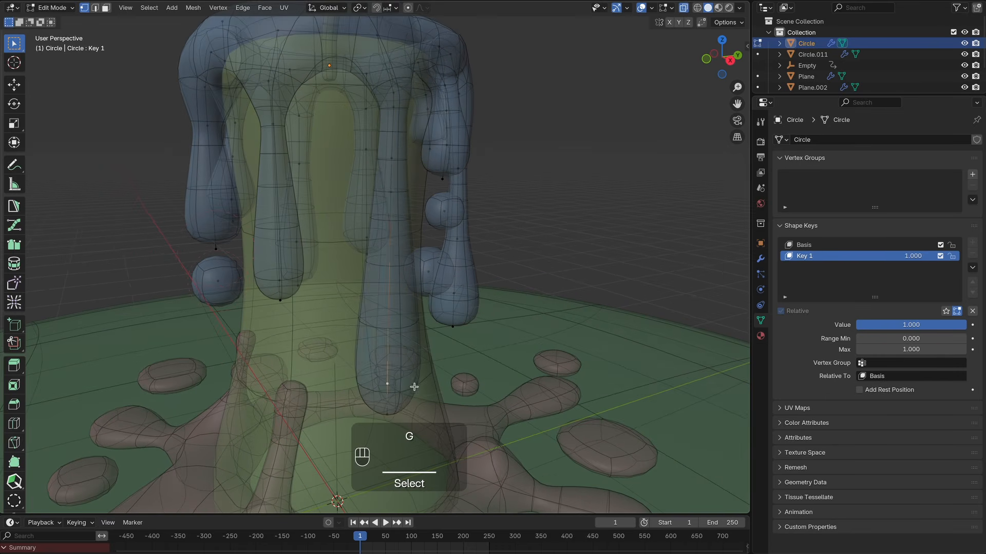
key("g")
key("g")
left_click(443, 234)
left_click(417, 409)
key("g")
key("g")
left_click(461, 265)
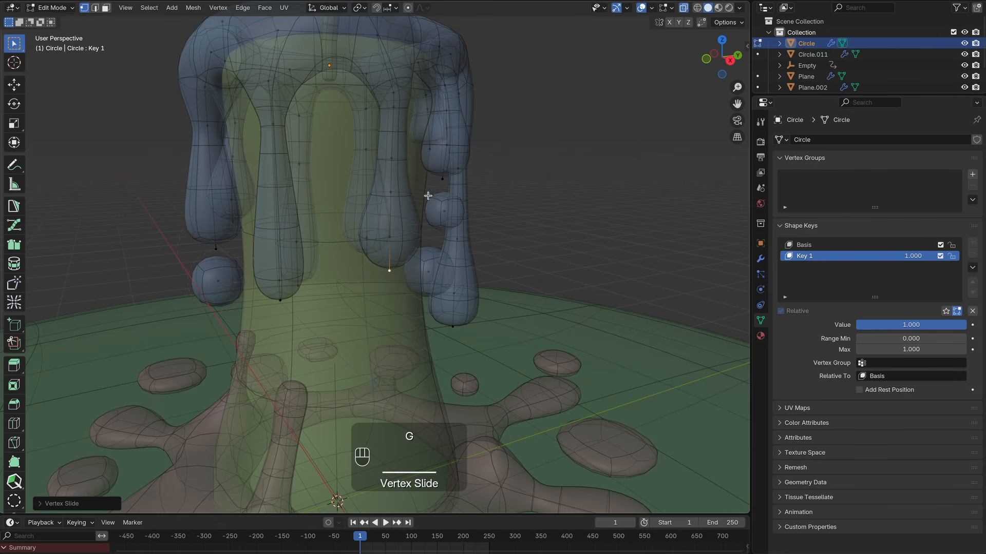
left_click(391, 191)
key("g")
key("g")
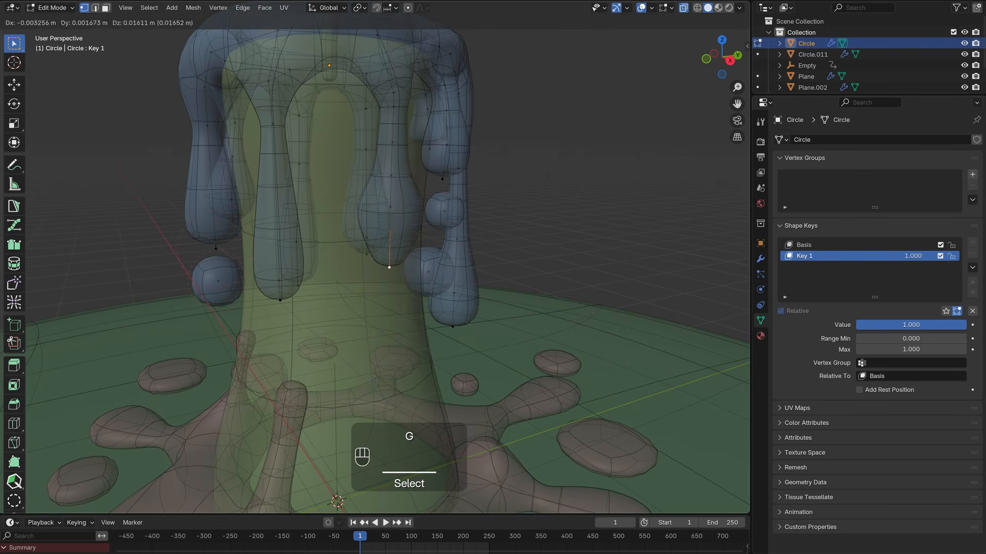
Step: Scrub Key 1's value and enlarge the timeline to show the drip keyframes
left_click_drag(965, 325, 857, 325)
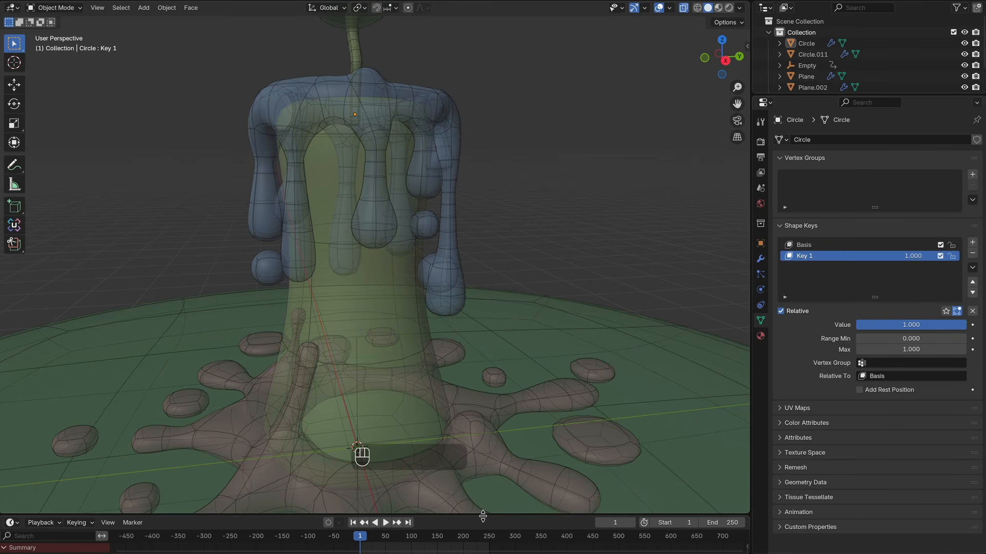
left_click_drag(482, 516, 480, 448)
scroll(421, 509, "up", 6, "super")
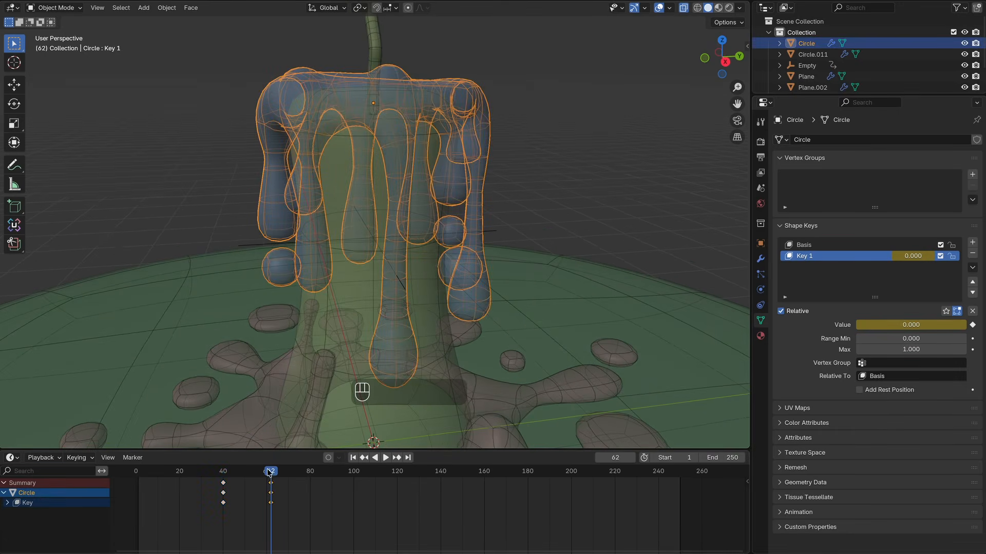
Step: Play and scrub the timeline to preview the drip shape-key animation
key("shift+ctrl+space")
left_click_drag(251, 473, 230, 472)
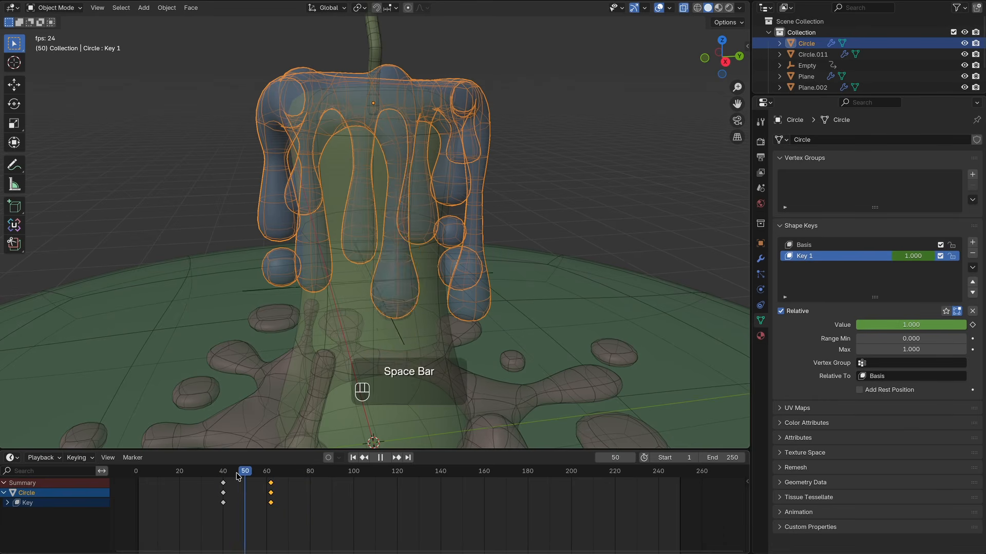
left_click(683, 8)
scroll(477, 224, "up", 3)
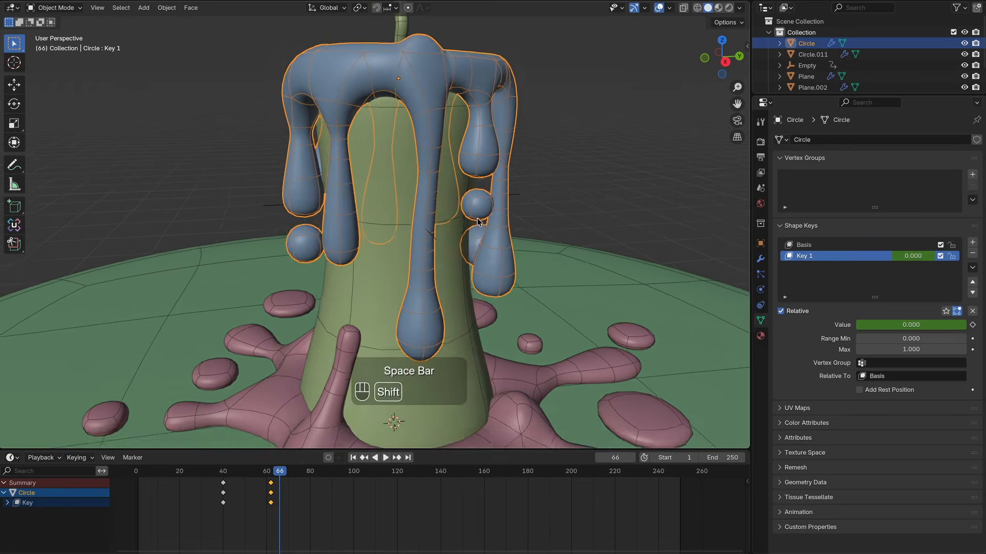
left_click(203, 478)
key("space")
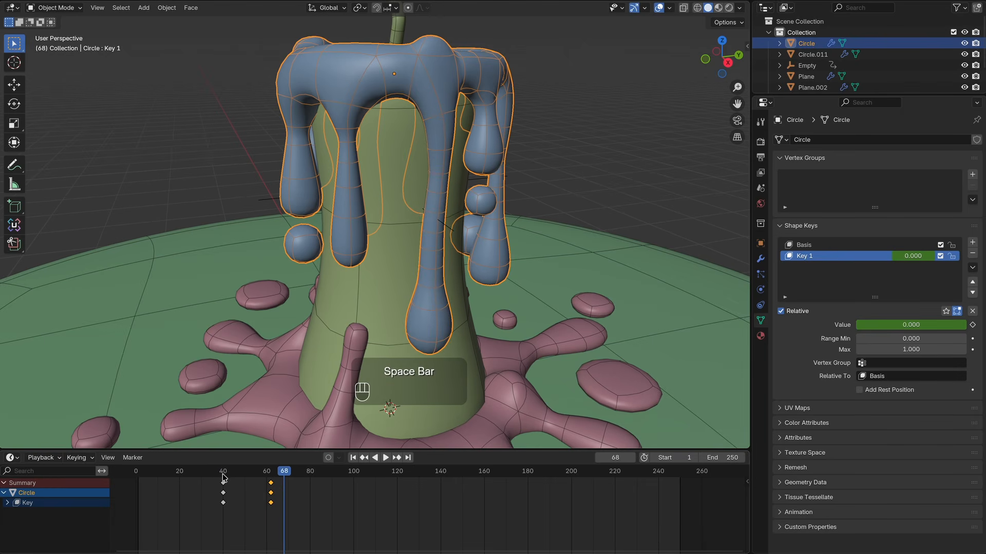
left_click(221, 477)
Step: Split the viewport and open a Graph Editor framing Key 1's value curve
left_click_drag(749, 3, 616, 13)
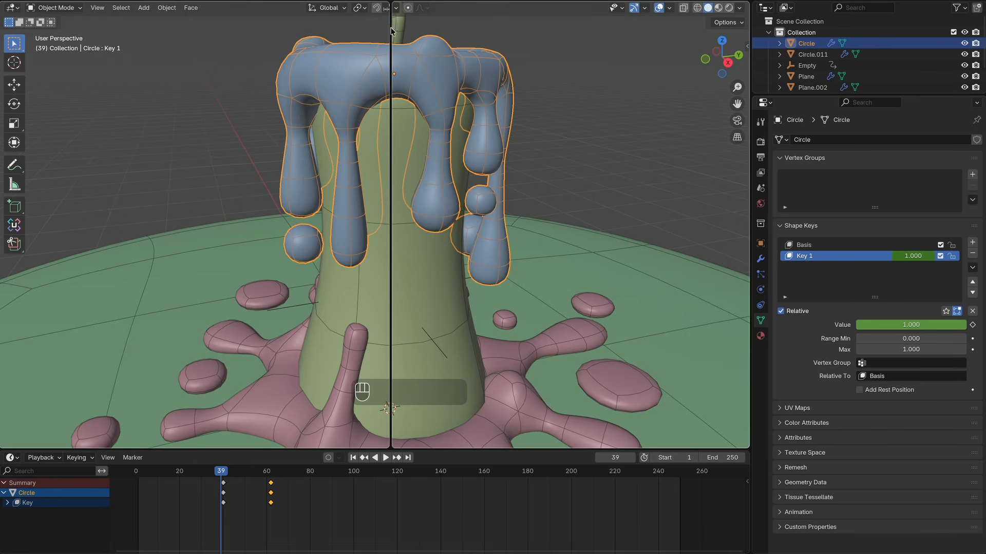
left_click_drag(391, 31, 391, 30)
left_click(407, 8)
left_click(535, 63)
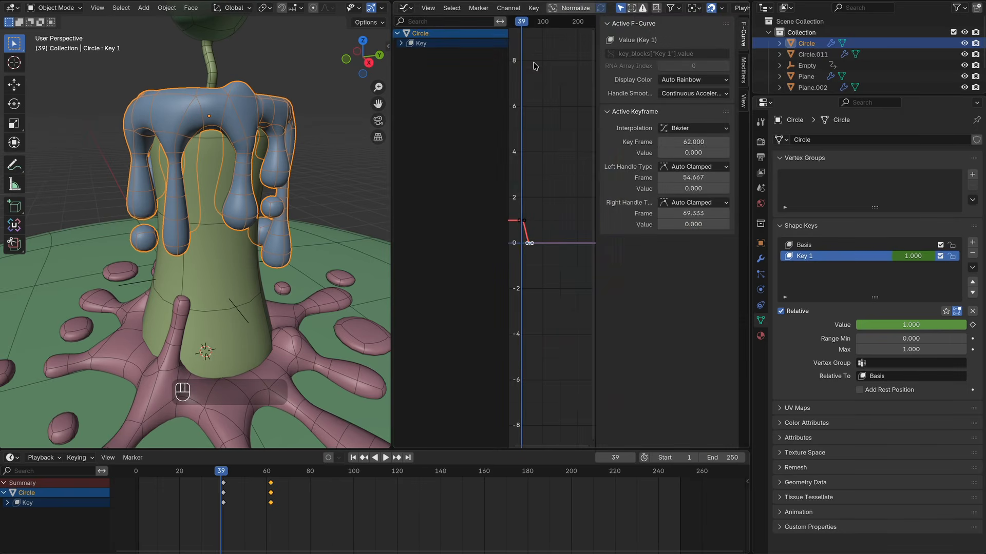
left_click_drag(595, 75, 687, 75)
left_click_drag(687, 75, 743, 75)
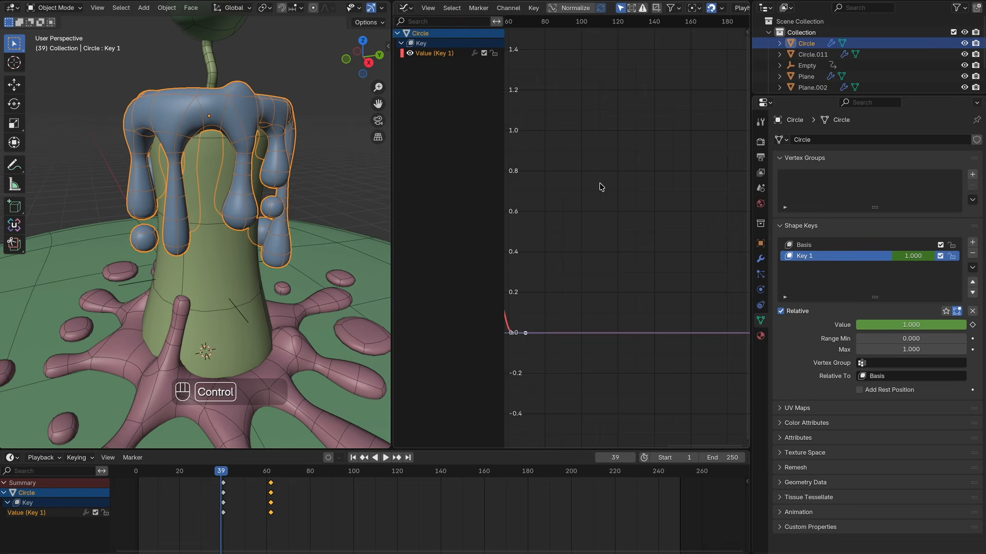
middle_click_drag(601, 187, 616, 188, "ctrl")
key("space")
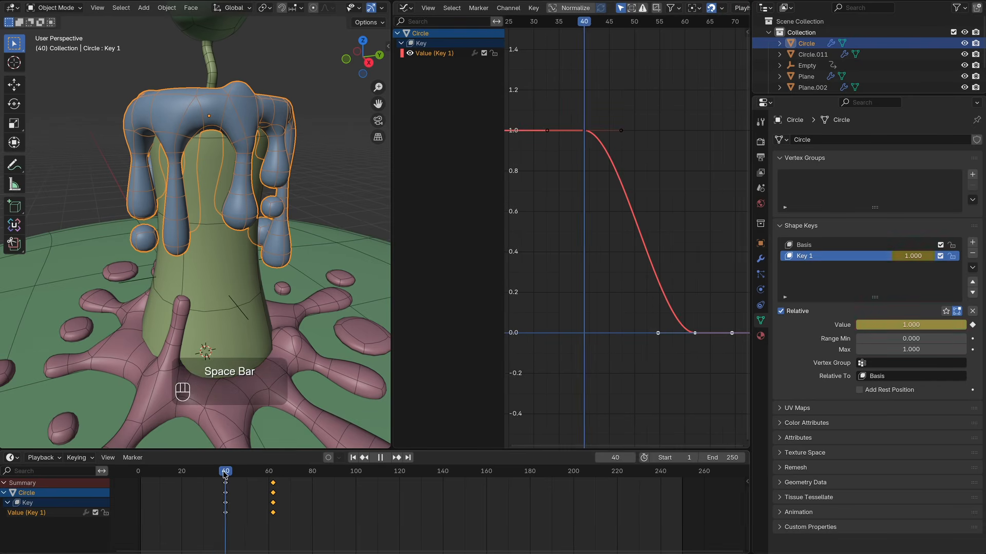
Step: Retime the drip keyframes, moving the end keyframe to about frame 80, and preview playback
left_click_drag(659, 333, 577, 334)
left_click(215, 471)
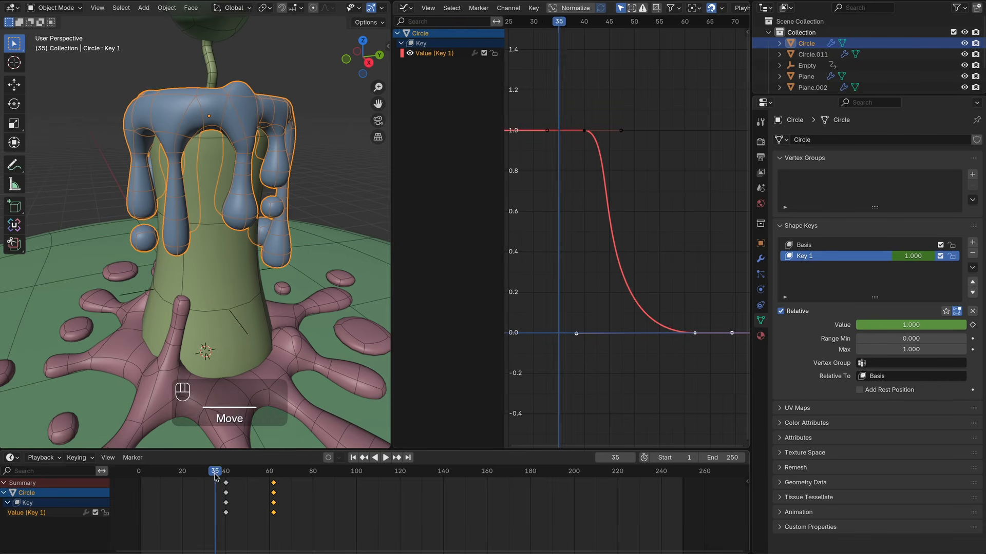
key("space")
key("Escape")
left_click_drag(288, 526, 313, 484)
key("space")
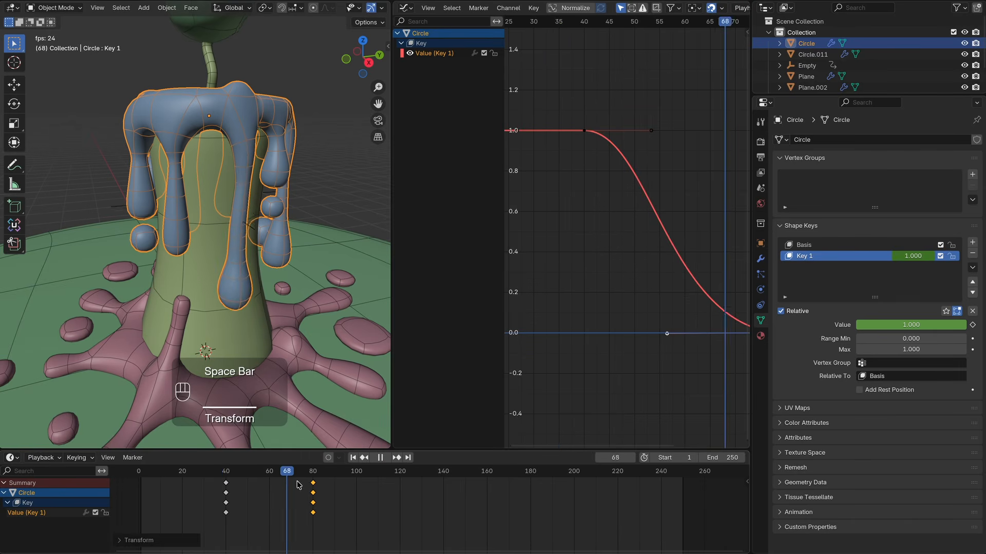
key("Escape")
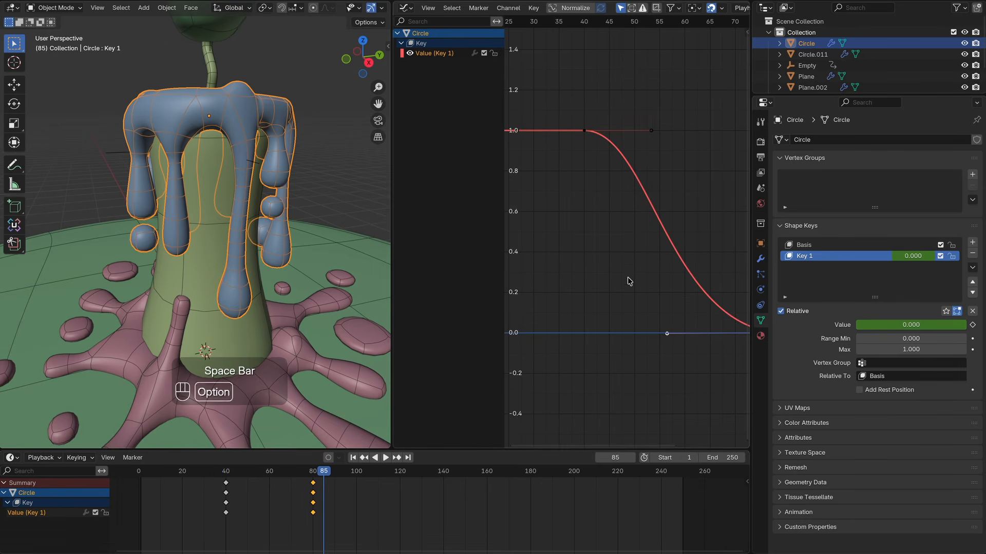
Step: Add a Key 2 shape key to the drips and enter Edit Mode on them
key("alt+z")
scroll(262, 187, "up", 2)
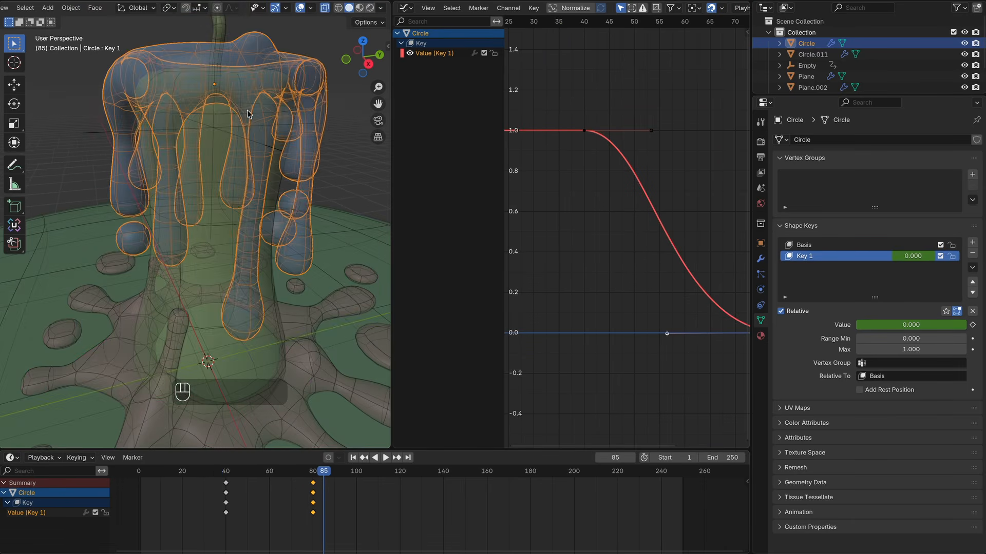
left_click(972, 242)
key("Tab")
middle_click_drag(253, 170, 309, 178)
middle_click_drag(218, 178, 254, 181, "shift")
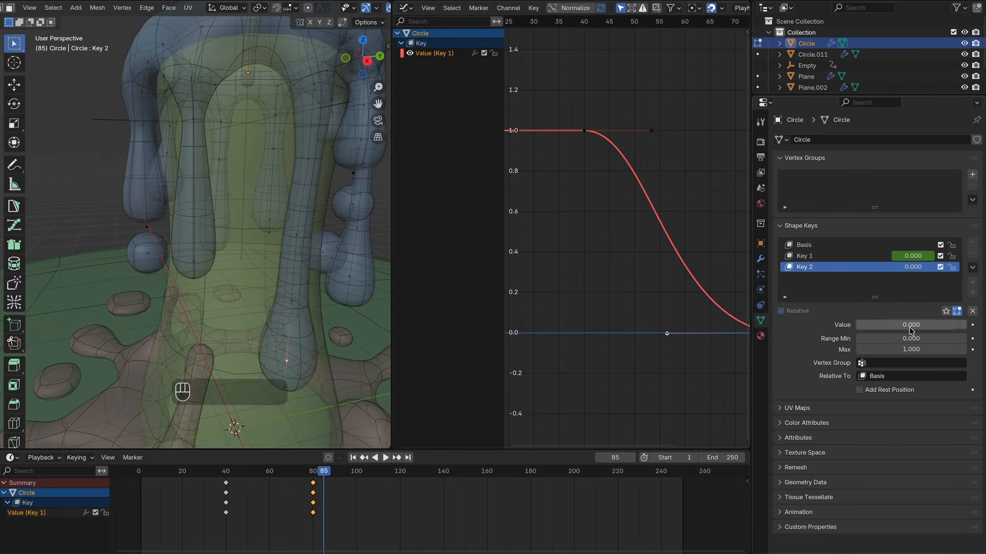
Step: Vertex-slide several drip vertices to reshape the drips in the Key 2 shape
left_click(192, 227)
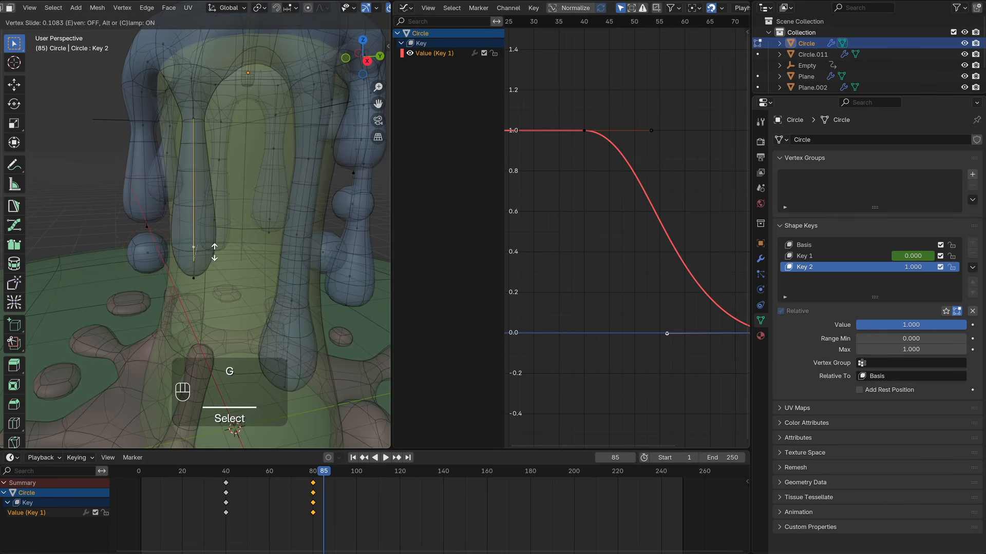
key("g")
key("g")
left_click(258, 142)
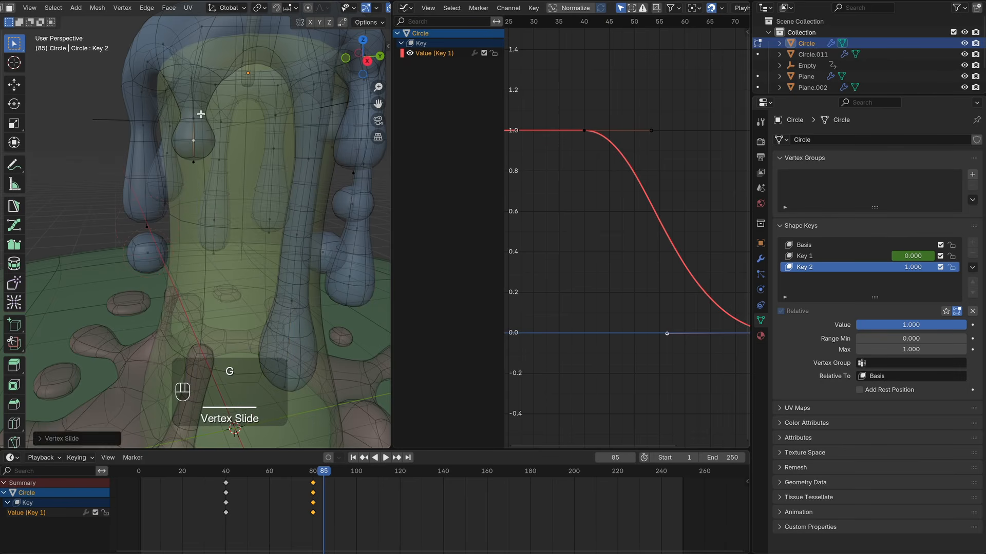
left_click(197, 117)
key("g")
key("g")
left_click(282, 117)
left_click(195, 162)
key("g")
key("g")
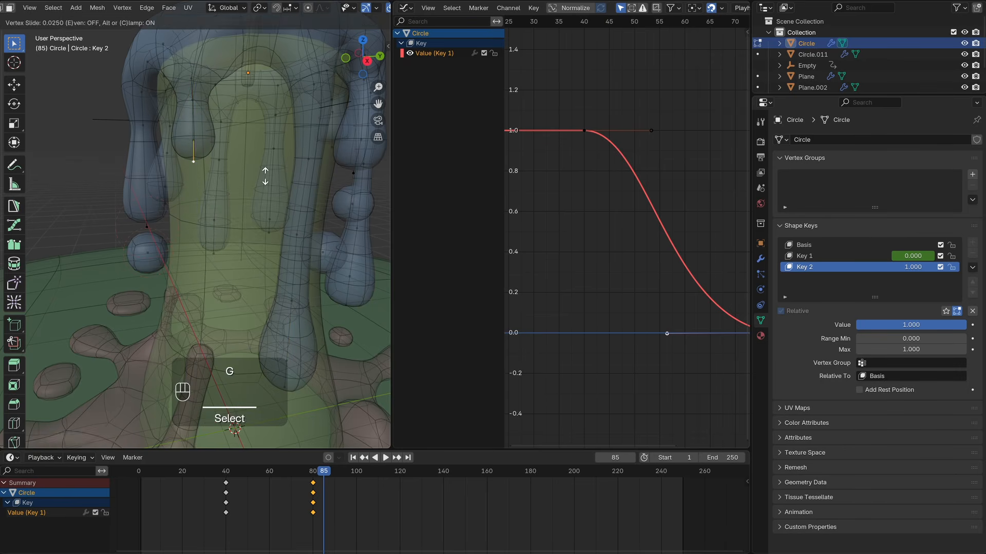
left_click(267, 175)
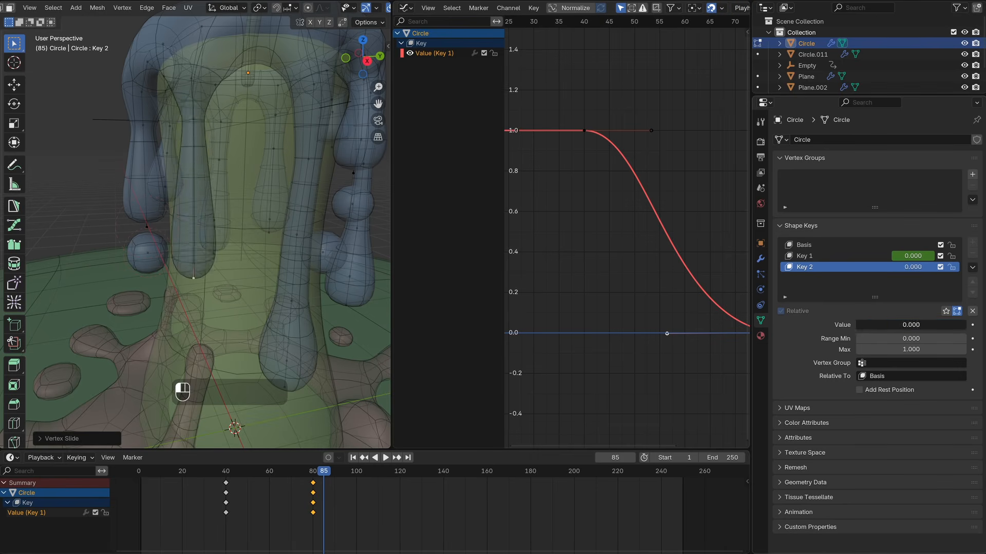
Step: Keyframe Key 2's value at about frame 60 and at frame 100, then preview the playback
left_click_drag(315, 474, 272, 473)
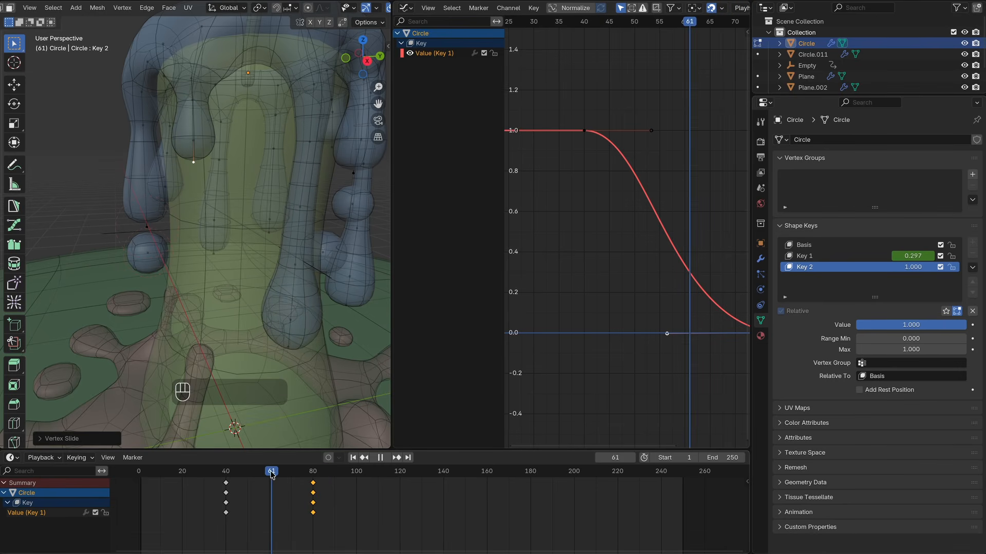
left_click_drag(348, 473, 357, 473)
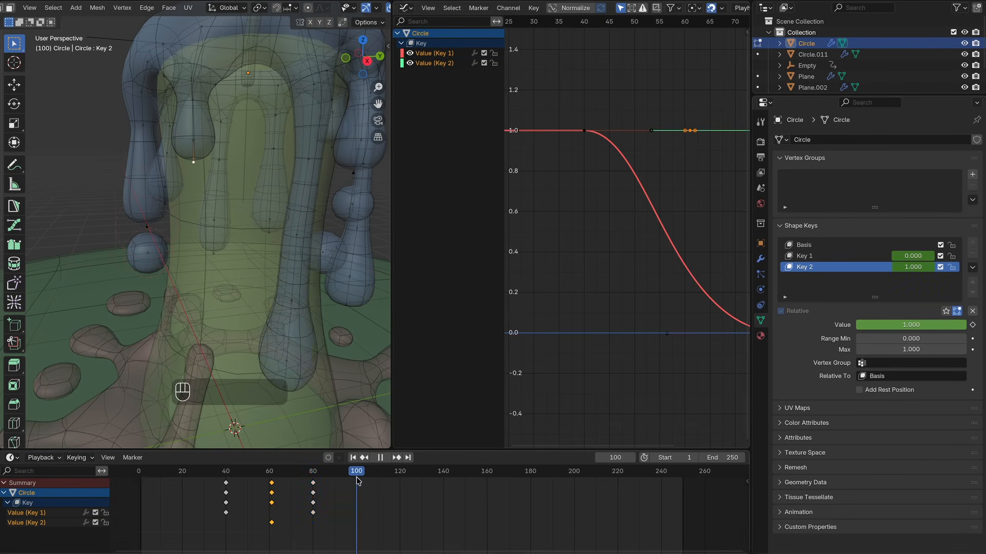
left_click_drag(914, 325, 805, 325)
left_click_drag(307, 472, 211, 473)
key("space")
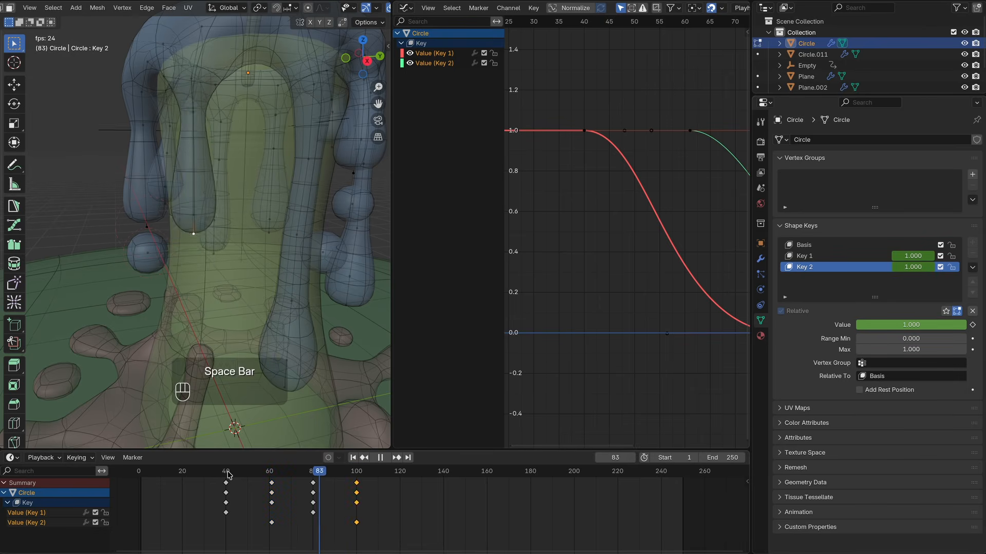
key("space")
Step: Move Key 2's end keyframe to about frame 117 and preview the playback
scroll(661, 242, "down", 9, "ctrl")
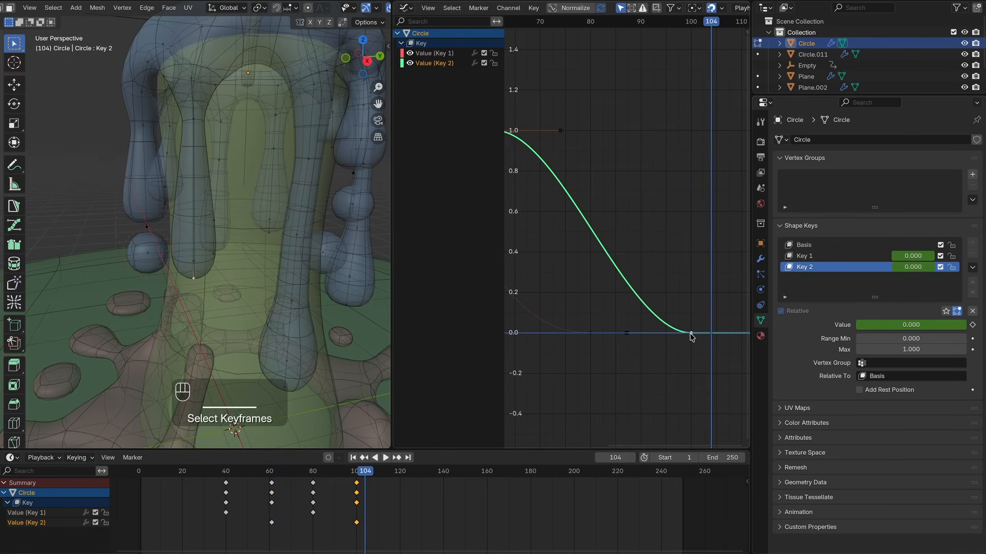
left_click_drag(692, 336, 538, 334)
key("space")
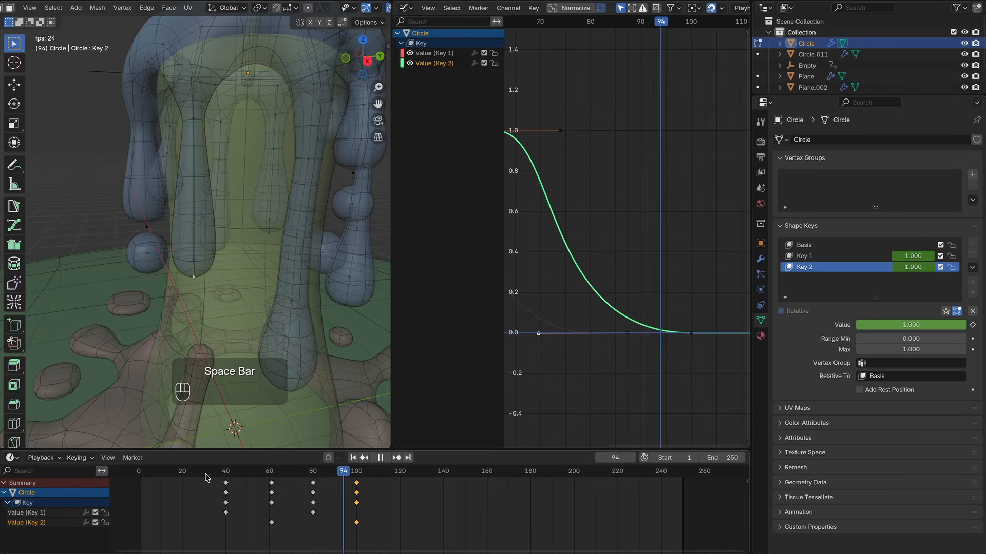
key("space")
left_click_drag(392, 532, 393, 485)
left_click(208, 473)
key("space")
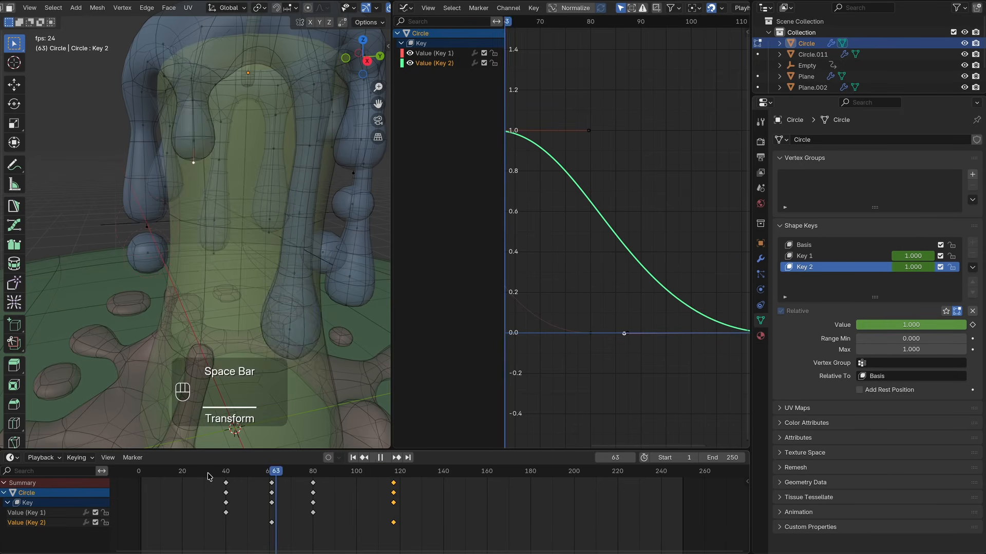
key("space")
Step: Select the wax puddle object under the candle and add Basis and Key 1 shape keys to it
scroll(257, 225, "down", 5, "ctrl")
scroll(257, 225, "down", 8, "shift")
scroll(257, 226, "up", 6)
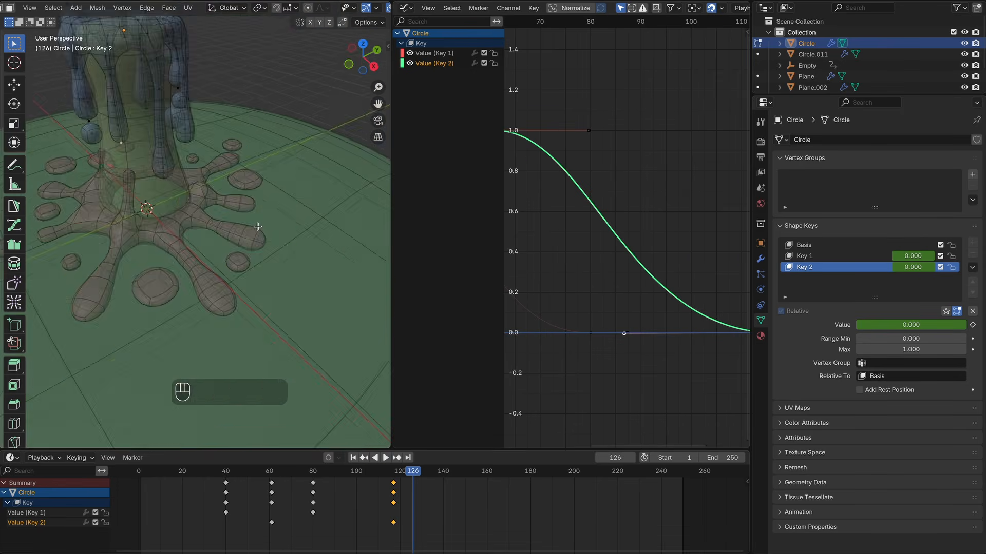
key("Tab")
left_click(229, 275)
scroll(228, 274, "up", 5, "shift")
left_click(975, 243)
left_click(974, 243)
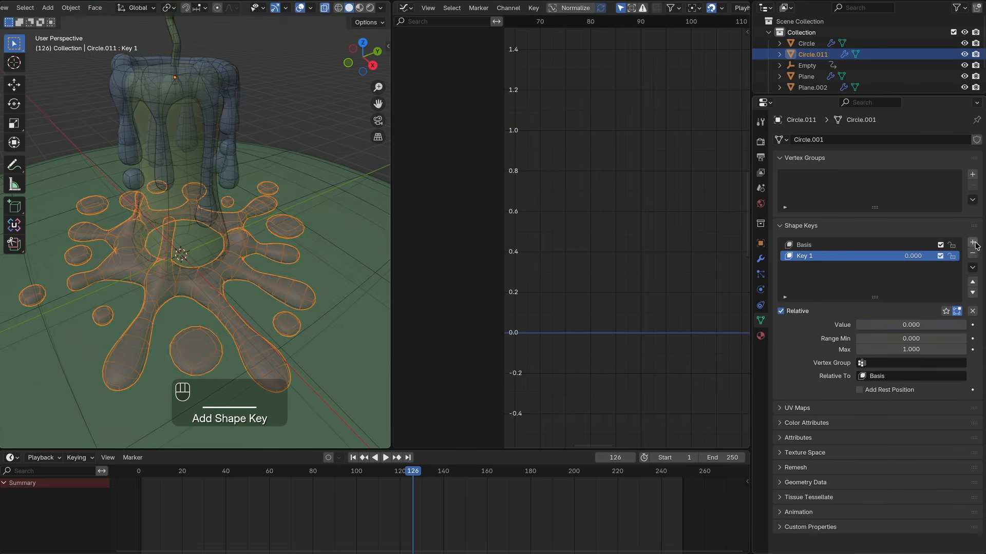
Step: Enter Edit Mode on the puddle with Key 1 active
left_click(275, 348)
key("Tab")
key("Tab")
scroll(276, 346, "down", 6, "shift")
left_click(299, 221)
key("Tab")
scroll(277, 267, "up", 6)
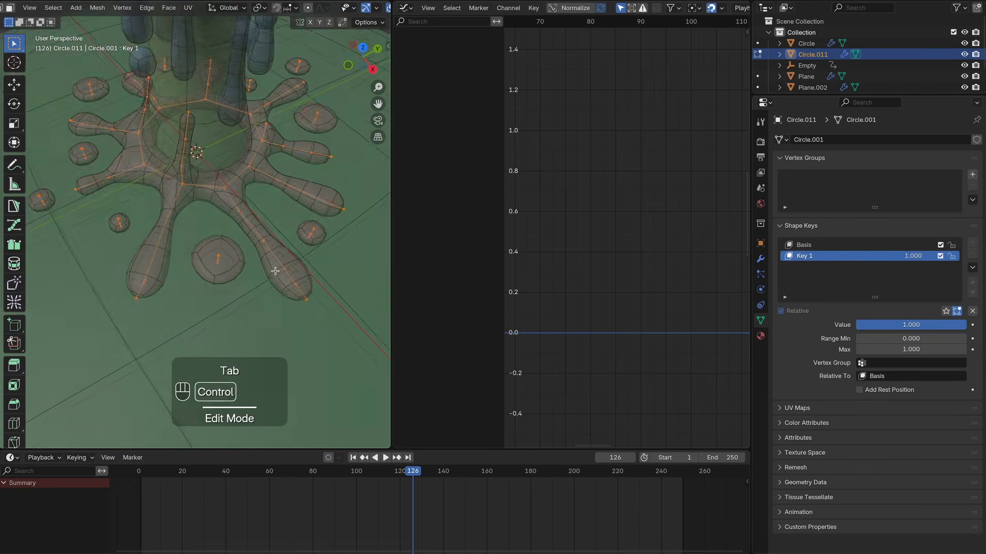
Step: Vertex-slide the puddle's arm-tip vertices inward to shorten its arms in the Key 1 shape
scroll(274, 273, "up", 6, "ctrl")
scroll(276, 271, "down", 1, "shift")
left_click(199, 158)
key("g")
key("g")
left_click(263, 215)
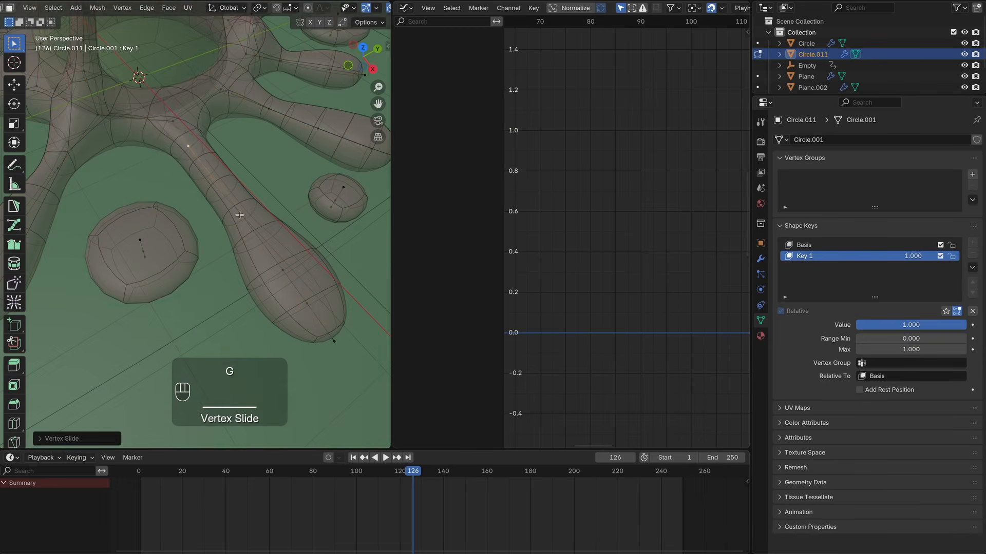
left_click(242, 213)
key("g")
key("g")
left_click(208, 172)
left_click(280, 268)
key("g")
key("g")
left_click(288, 255)
left_click(311, 307)
key("g")
key("g")
left_click(261, 236)
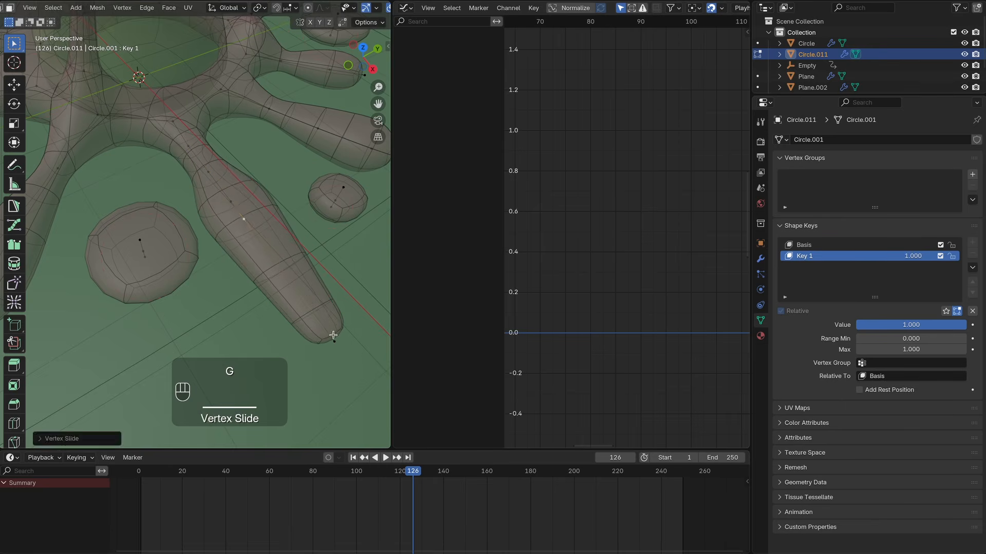
left_click(334, 339)
key("g")
key("g")
left_click(302, 264)
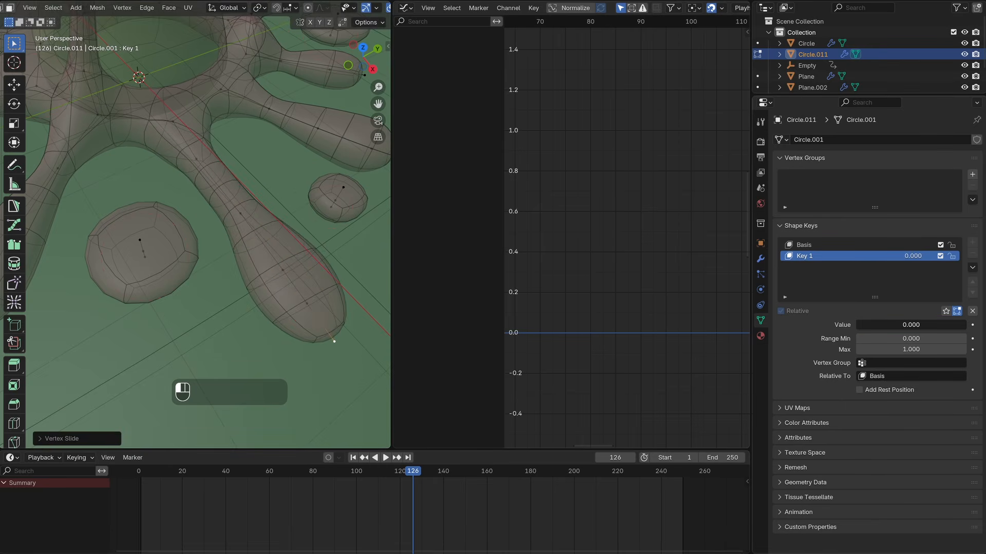
Step: Keyframe Key 1's value at frame 95 and keyframe it at 0 on frame 160
left_click(973, 325)
key("space")
left_click_drag(924, 325, 811, 325)
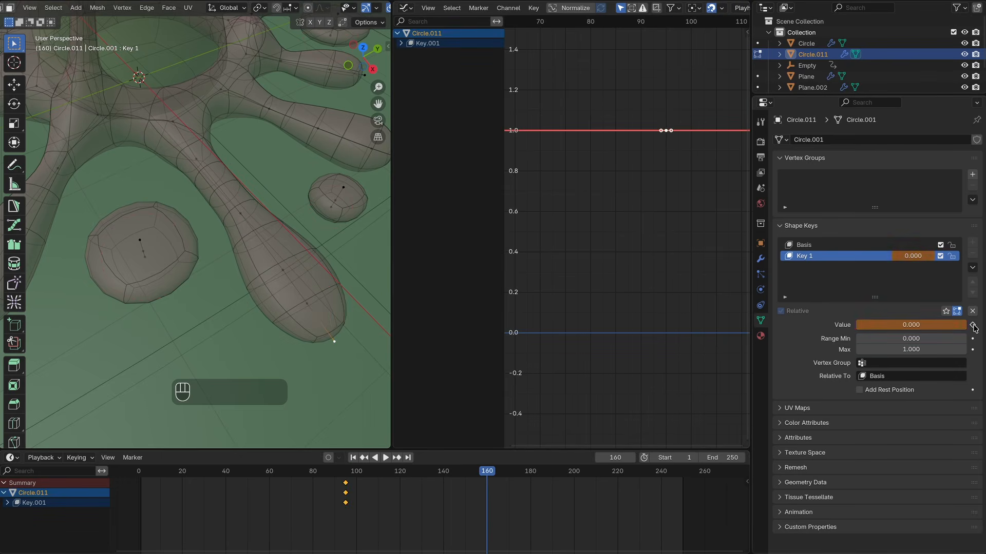
middle_click_drag(667, 243, 670, 247, "ctrl")
Step: Adjust the Key 1 curve's handles to ease the puddle's change and preview the playback
left_click_drag(664, 324, 633, 324)
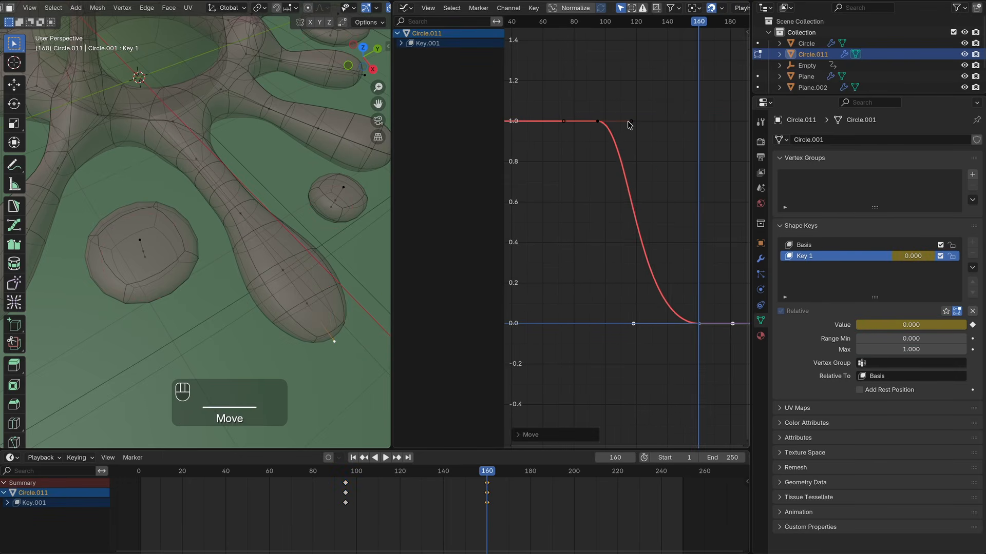
left_click_drag(630, 122, 615, 121)
left_click(332, 474)
key("space")
Step: Preview the puddle animation playback from several viewing angles
key("space")
scroll(331, 434, "down", 4)
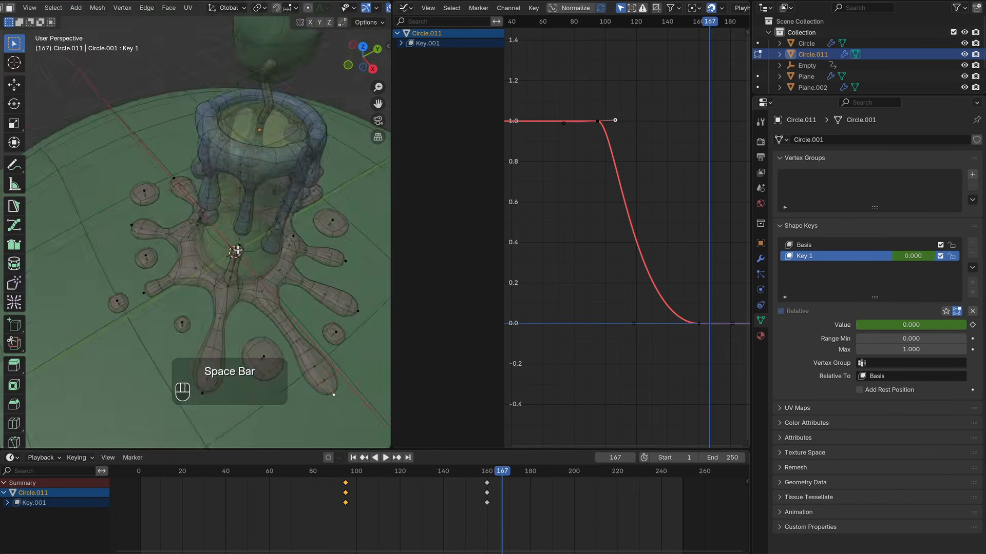
middle_click_drag(290, 328, 285, 288)
middle_click_drag(285, 287, 257, 290, "shift")
left_click(334, 474)
key("space")
key("space")
middle_click_drag(147, 275, 179, 216)
middle_click_drag(182, 313, 222, 303, "ctrl")
middle_click_drag(222, 303, 179, 260, "shift")
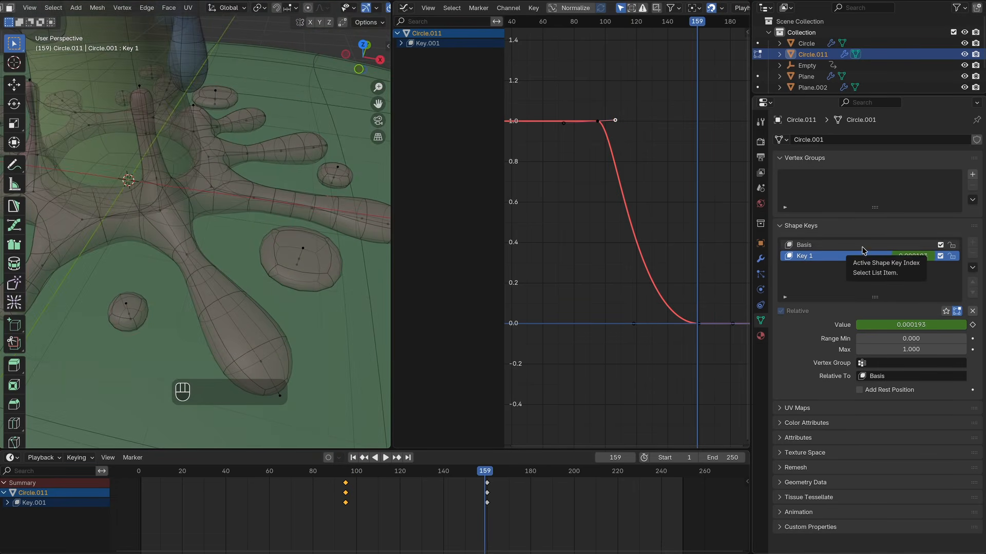
Step: Add a Key 2 shape key to the puddle and enter Edit Mode on it
key("Tab")
left_click(973, 243)
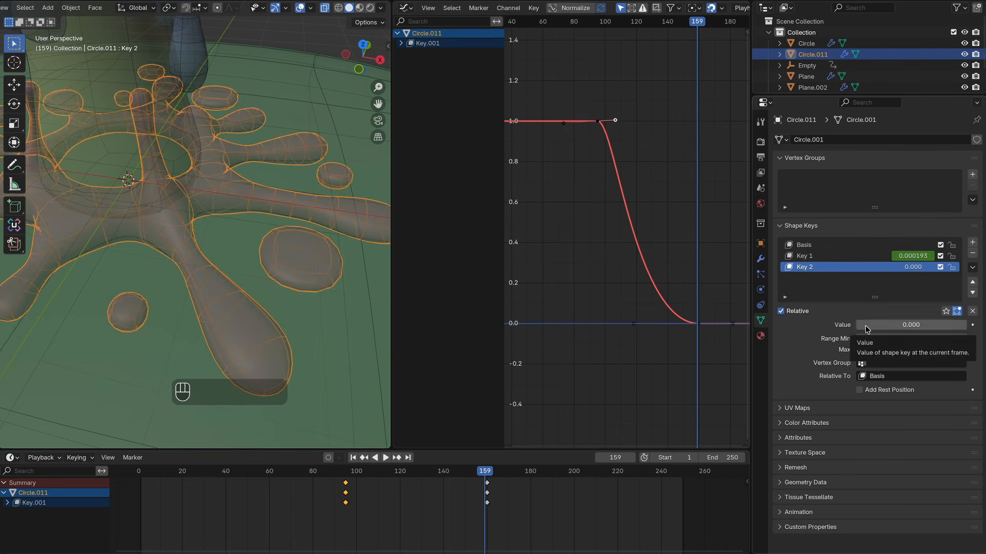
key("Tab")
Step: Move and vertex-slide several puddle vertices to reshape its arms in the Key 2 shape
left_click(264, 358)
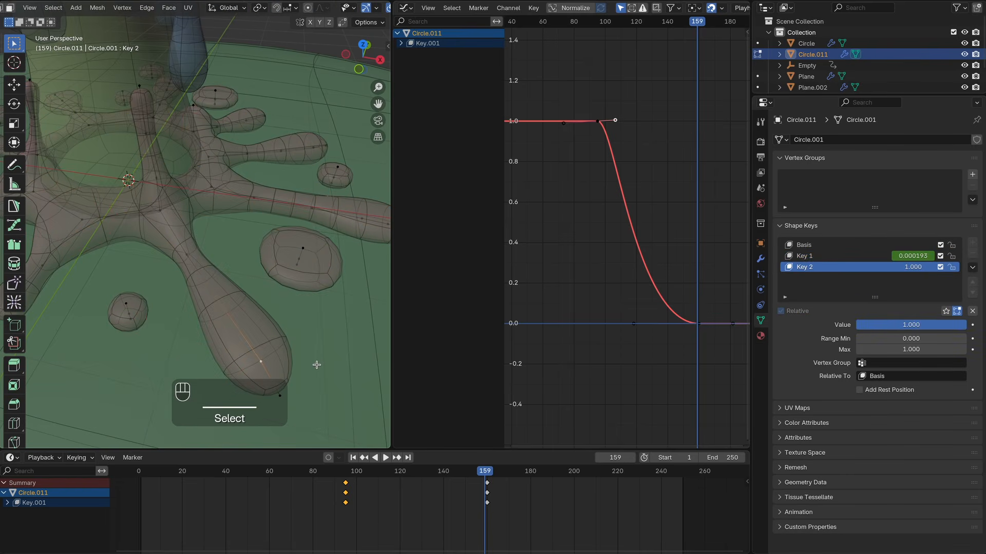
scroll(317, 365, "down", 6, "shift")
middle_click_drag(317, 365, 316, 382)
key("g")
left_click(249, 273)
left_click(283, 342)
key("g")
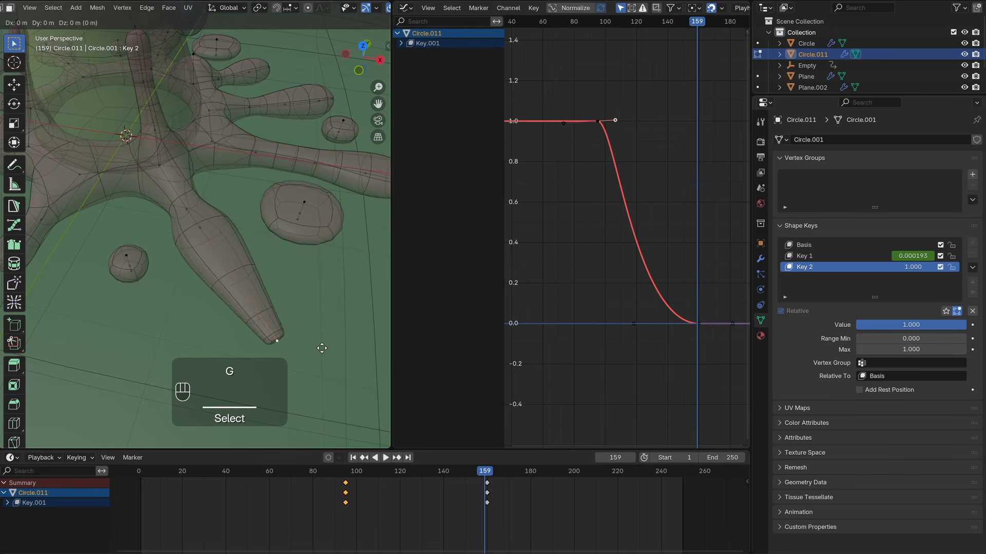
left_click(259, 260)
left_click(402, 471)
key("space")
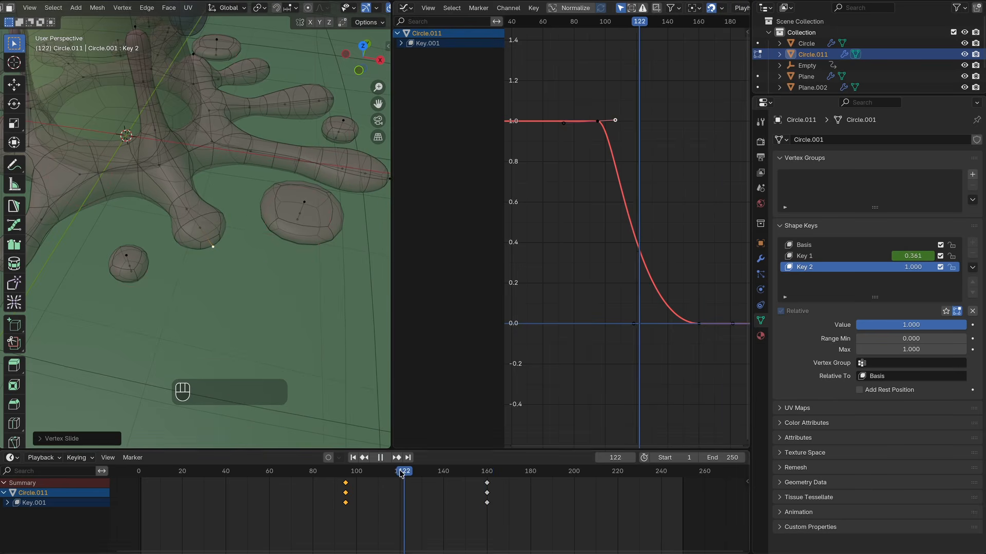
left_click(200, 227)
key("g")
key("g")
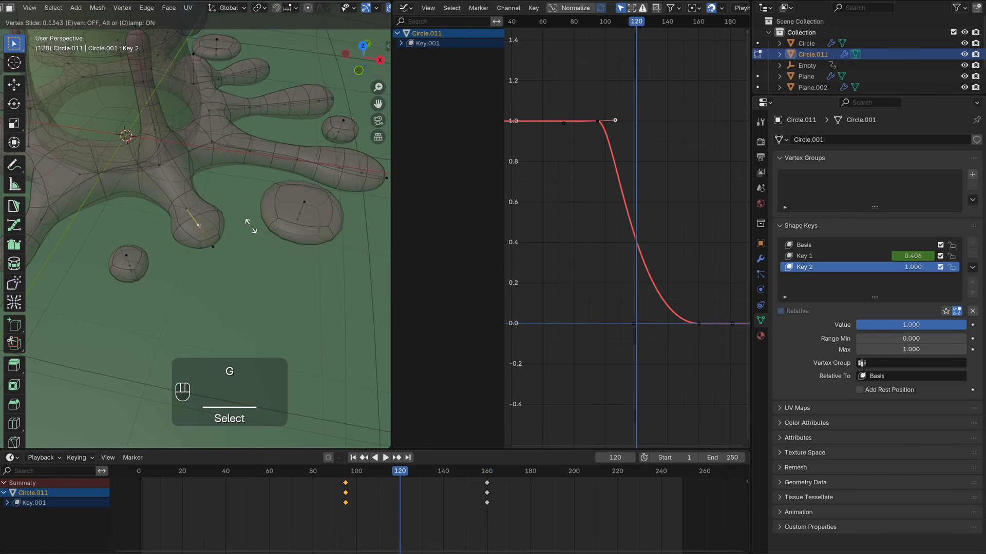
left_click(252, 227)
Step: Keyframe Key 2's value at frame 120 and at 0 near frame 180, adjusting its curve handles
left_click(972, 325)
key("space")
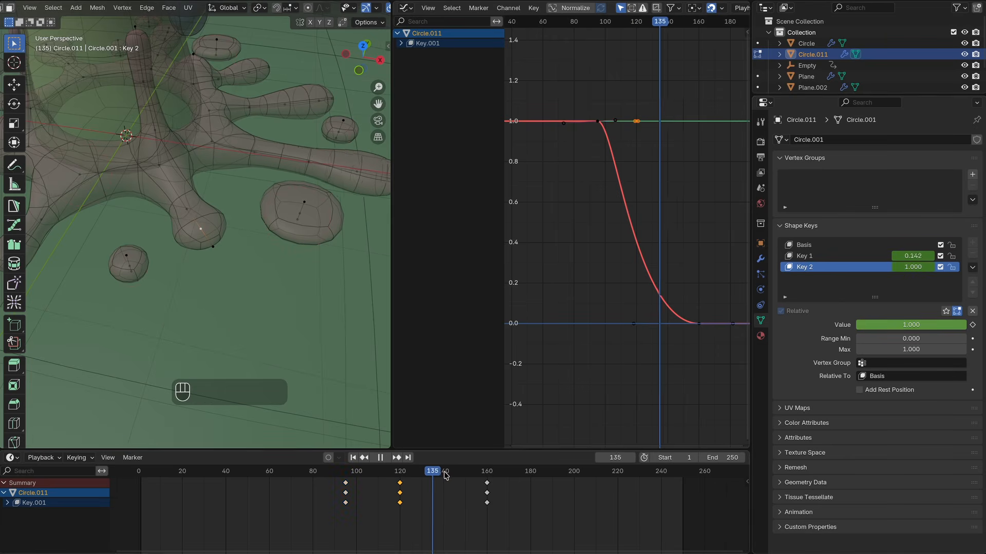
key("space")
left_click(636, 122)
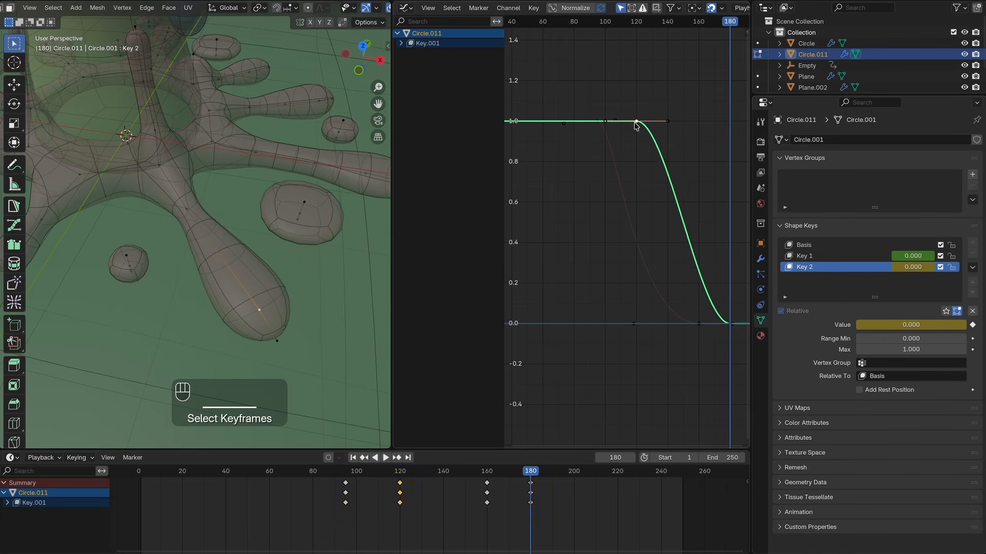
left_click_drag(668, 121, 653, 121)
left_click_drag(698, 324, 640, 324)
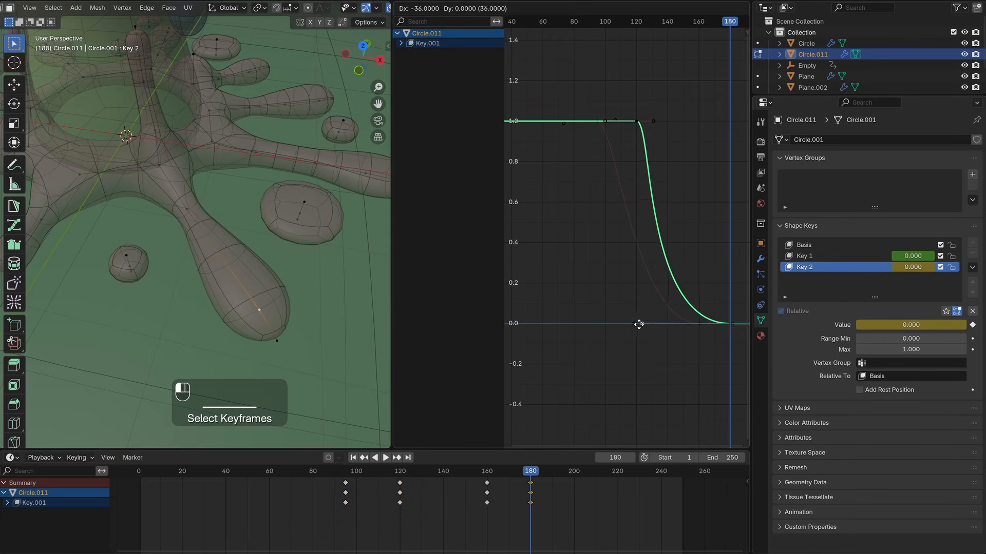
Step: Move Key 2's end keyframe to about frame 220 and preview the playback
key("space")
left_click_drag(593, 518, 529, 481)
left_click_drag(531, 484, 615, 485)
left_click(333, 473)
key("space")
middle_click_drag(242, 261, 242, 323, "ctrl")
middle_click_drag(242, 324, 243, 264)
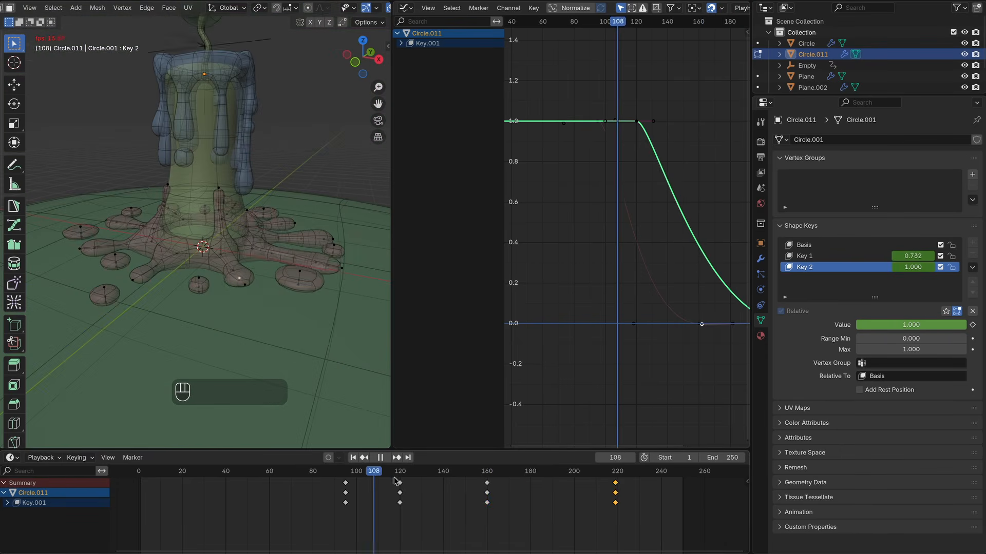
key("space")
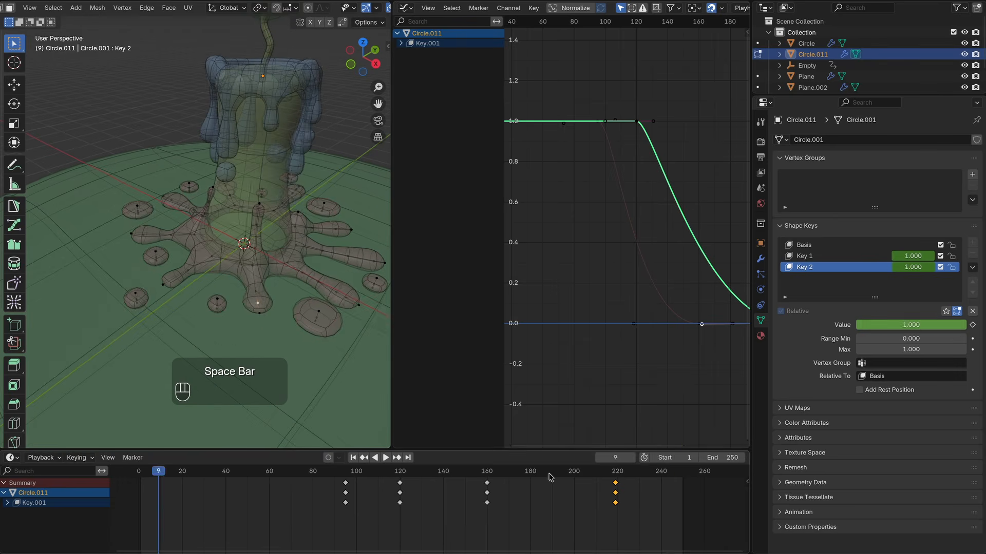
Step: Preview the candle animation from several angles and return to Object Mode
left_click_drag(314, 471, 408, 469)
middle_click_drag(214, 255, 179, 286, "ctrl")
middle_click_drag(179, 287, 213, 303)
key("space")
middle_click_drag(213, 238, 267, 215, "shift")
middle_click_drag(277, 267, 219, 256)
middle_click_drag(219, 226, 323, 50)
key("Tab")
key("space")
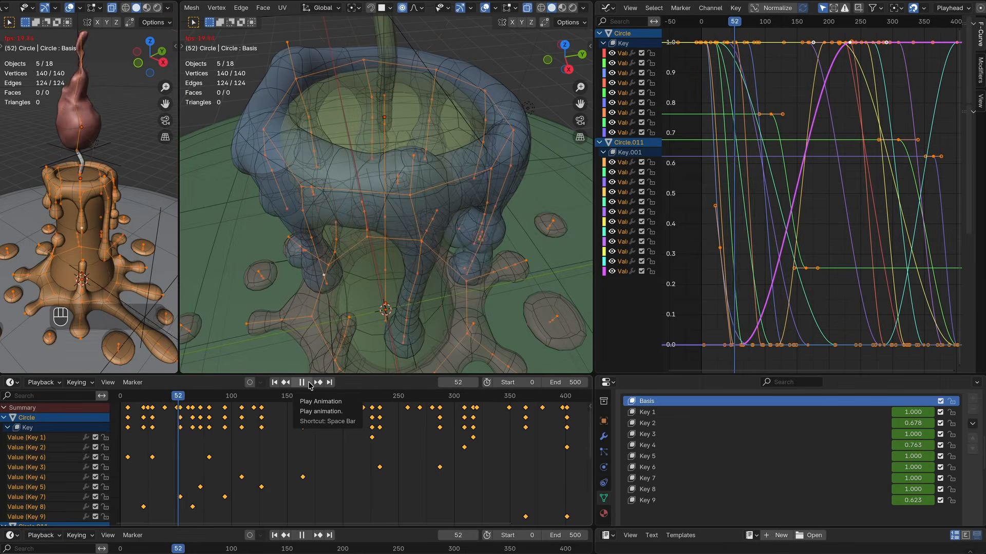
scroll(416, 261, "up", 5)
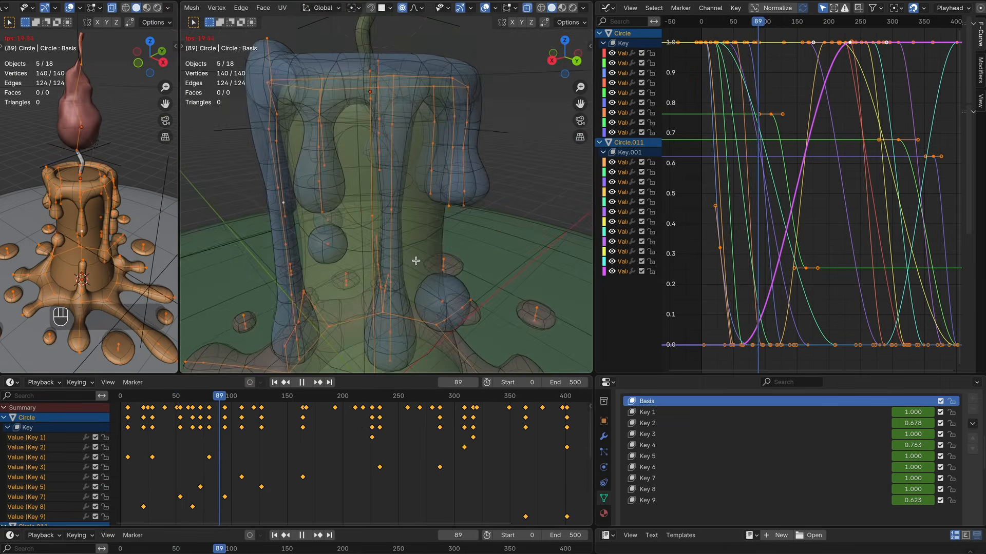
middle_click_drag(416, 261, 318, 231, "shift")
middle_click_drag(415, 261, 428, 224, "shift")
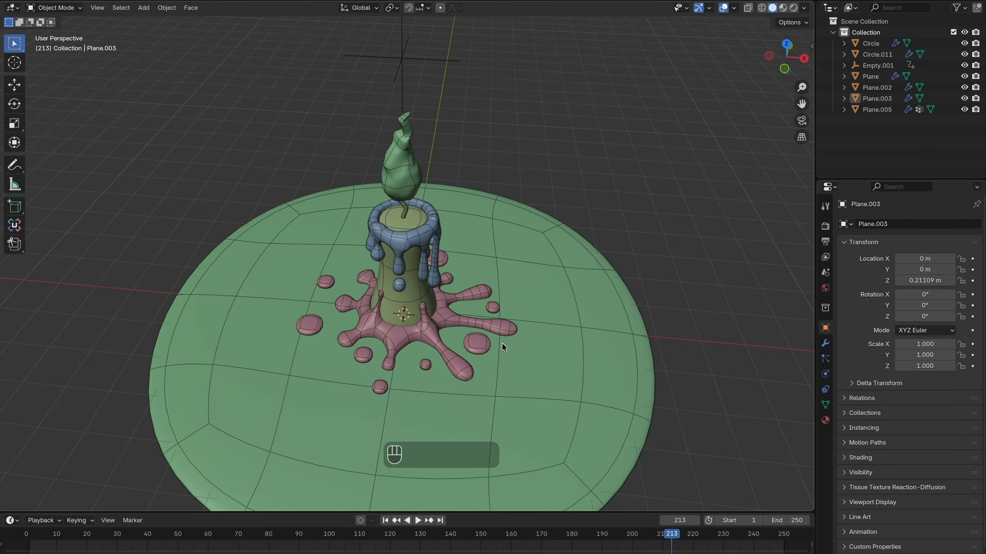
Step: Add a camera to the scene
key("shift+a")
mouse_move(501, 343)
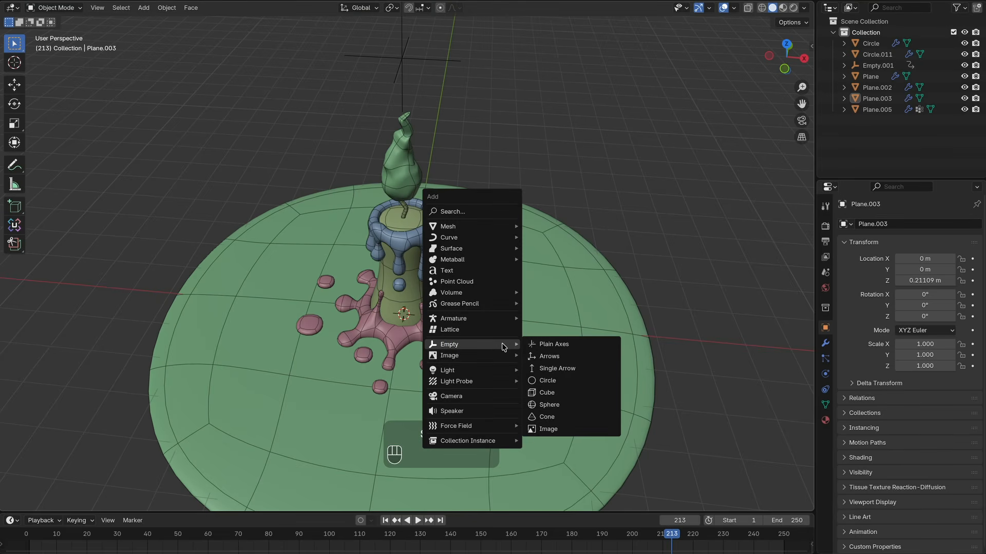
left_click(469, 397)
Step: Align the active camera to the current view and open the viewport's view-lock settings
left_click(98, 8)
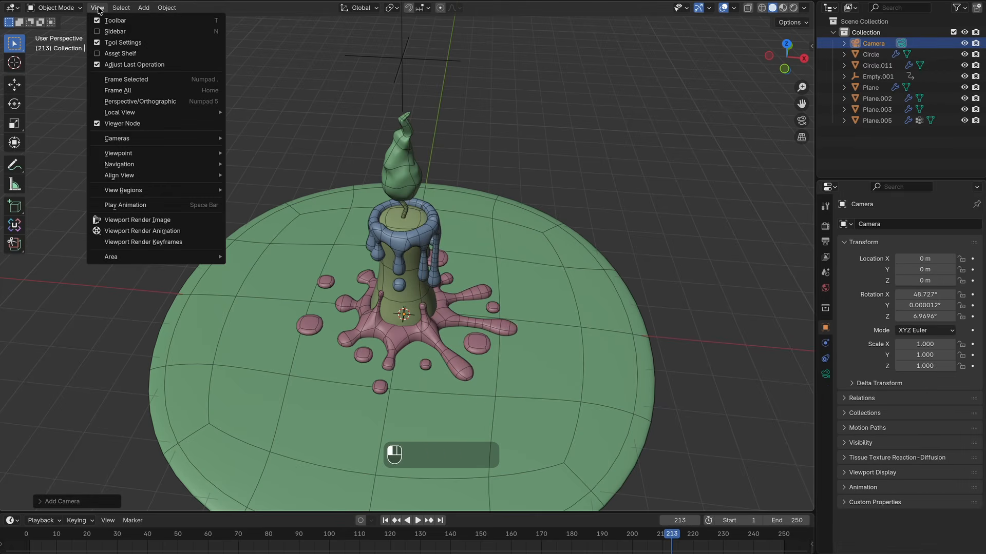
mouse_move(147, 139)
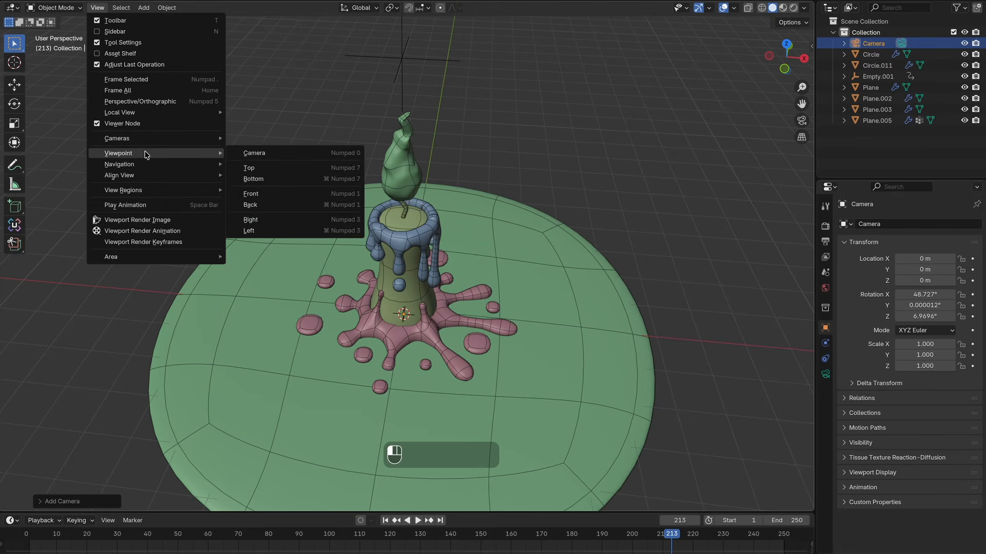
mouse_move(145, 176)
mouse_move(284, 176)
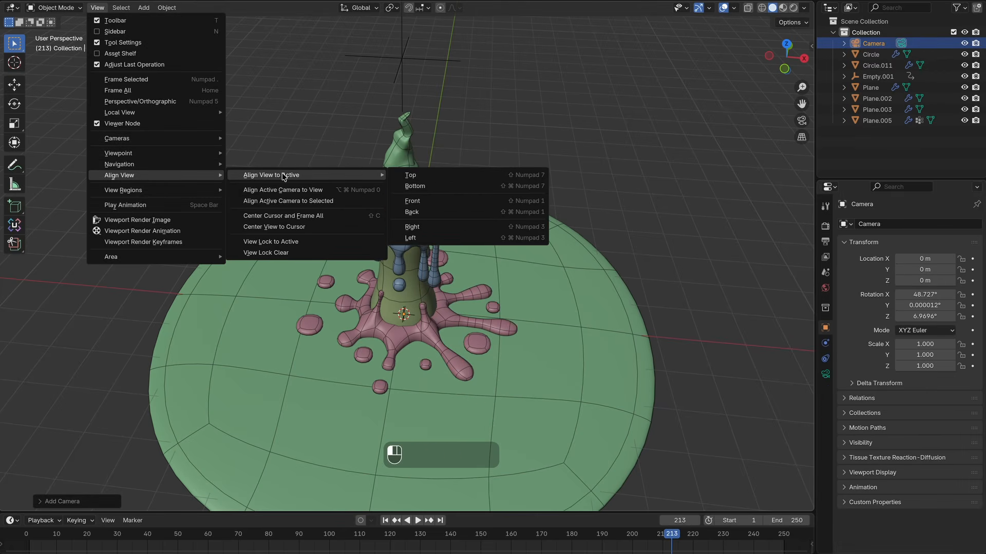
left_click(293, 192)
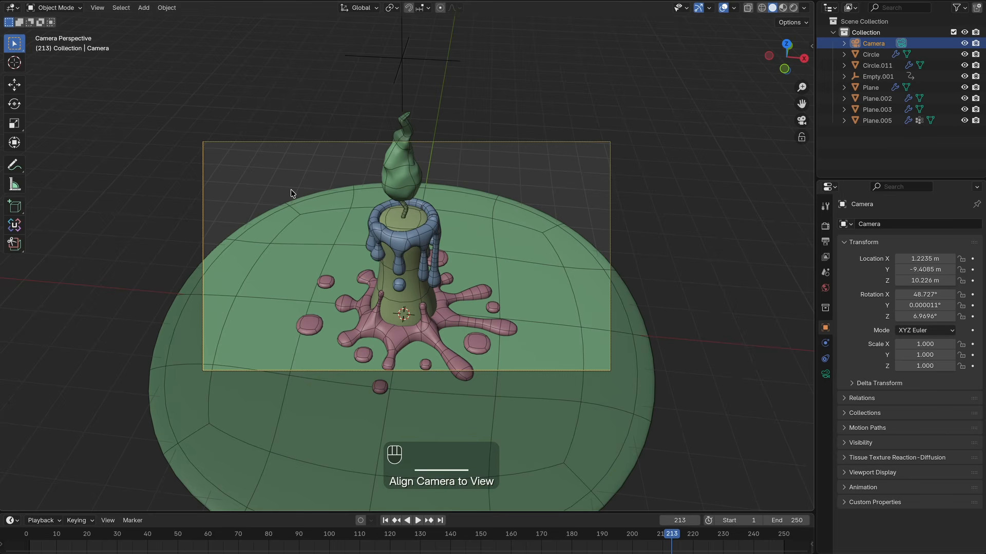
key("n")
left_click(809, 85)
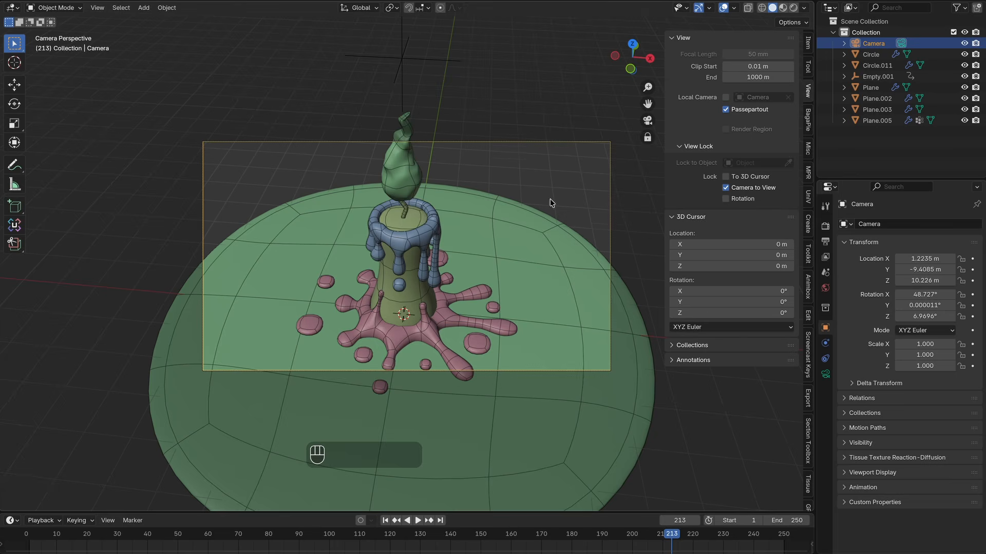
Step: Reframe the camera on the candle through the locked camera view, then turn off the Camera to View lock
scroll(383, 233, "down", 5)
scroll(383, 233, "up", 2, "shift")
scroll(384, 232, "down", 3, "ctrl")
scroll(384, 232, "down", 2, "shift")
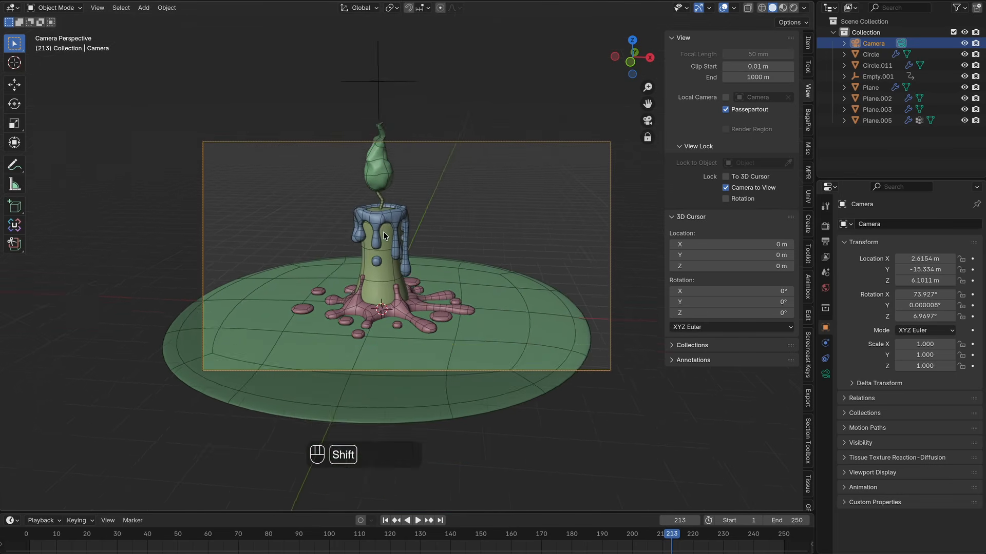
scroll(384, 233, "up", 3, "shift")
scroll(384, 233, "down", 2, "ctrl")
scroll(383, 232, "up", 1, "shift")
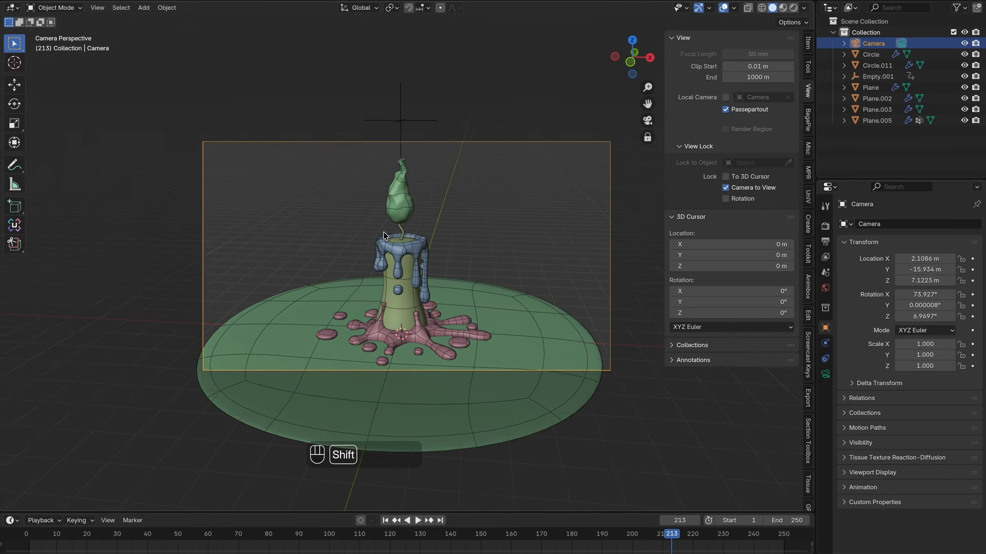
scroll(384, 233, "down", 1, "shift")
scroll(384, 232, "up", 1, "shift")
left_click(757, 186)
scroll(504, 214, "up", 5)
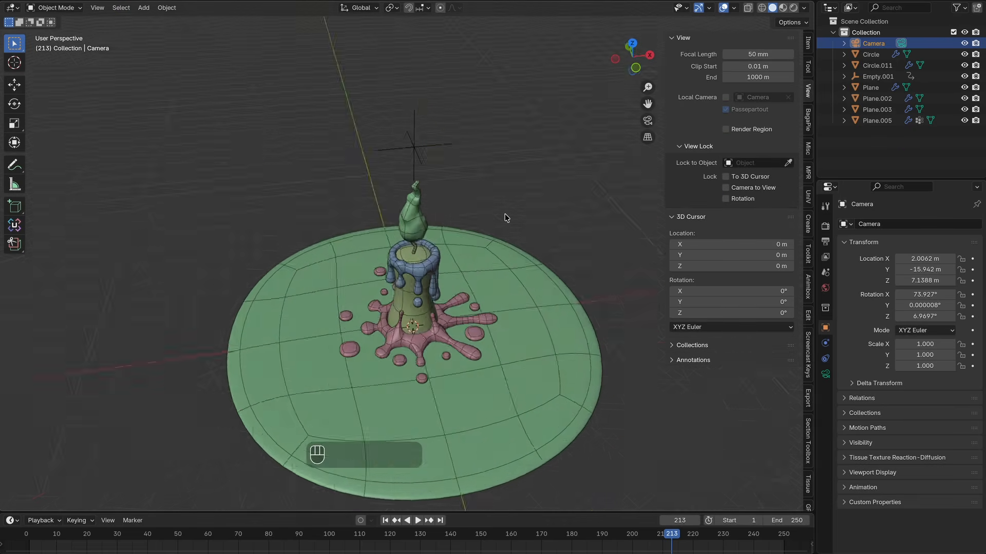
Step: Add a sphere Empty and move it straight up along Z to about 4.4 m, at the flame
scroll(505, 217, "left", 5)
scroll(505, 218, "down", 5, "ctrl")
scroll(505, 217, "right", 3, "shift")
scroll(504, 217, "up", 2)
key("n")
scroll(481, 291, "up", 4, "ctrl")
scroll(481, 292, "down", 1, "shift")
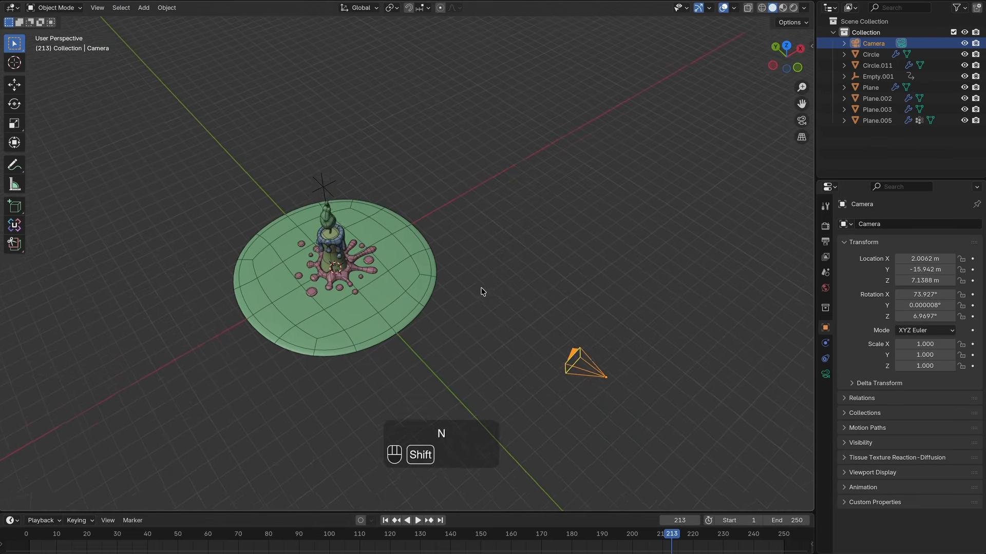
left_click(482, 292)
scroll(482, 292, "down", 3)
scroll(481, 291, "up", 4, "ctrl")
key("shift+a")
mouse_move(301, 176)
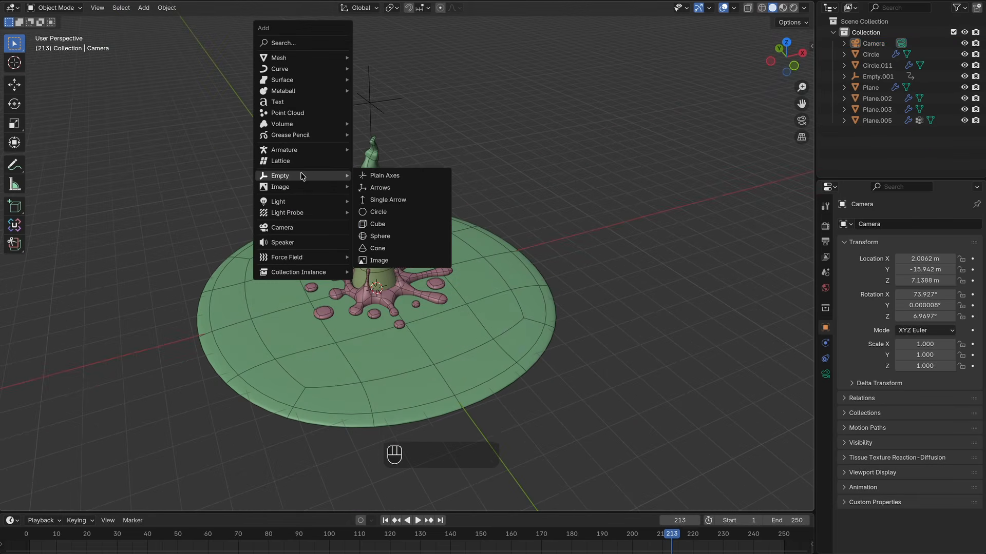
left_click(381, 237)
scroll(381, 236, "down", 3)
key("g")
key("z")
left_click(442, 107)
scroll(442, 107, "left", 5)
scroll(442, 106, "down", 4, "ctrl")
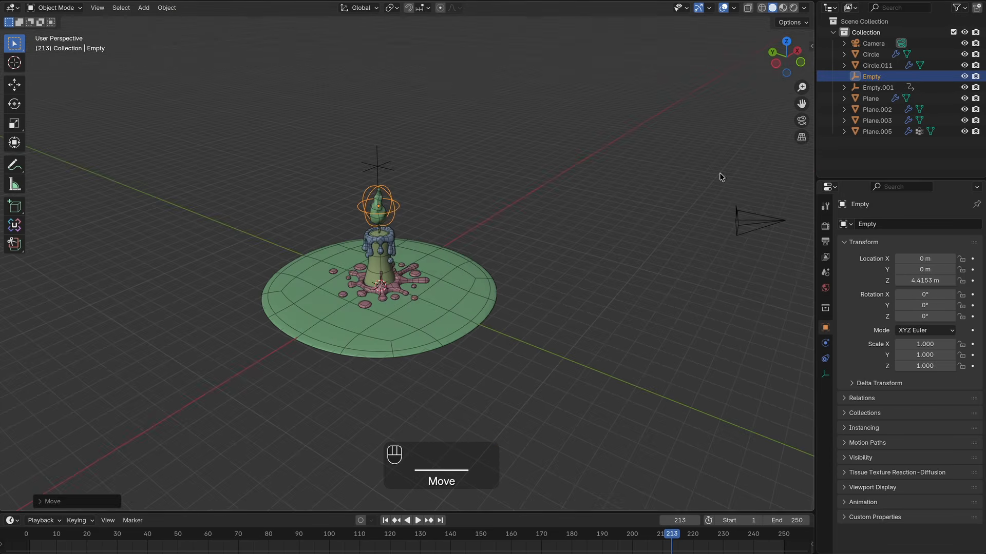
Step: Add a Track To constraint to the camera and pick the Empty as its target
left_click(743, 226)
scroll(800, 337, "left", 2)
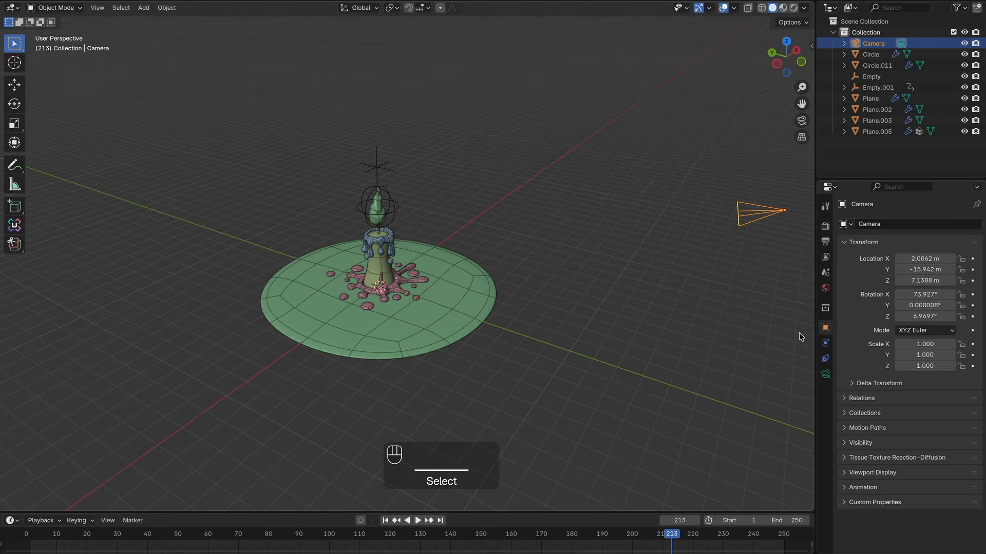
left_click(826, 359)
left_click(873, 223)
left_click(870, 309)
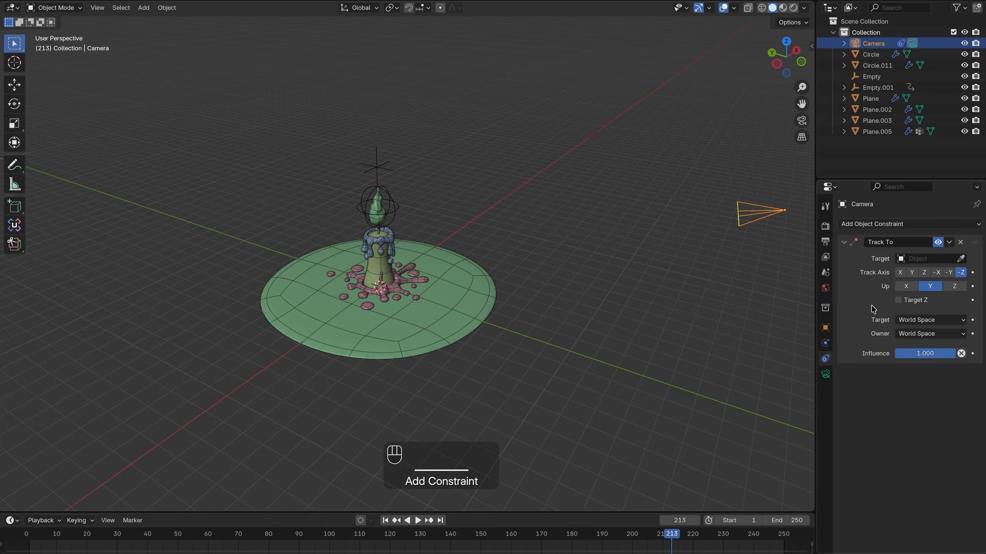
left_click(399, 206)
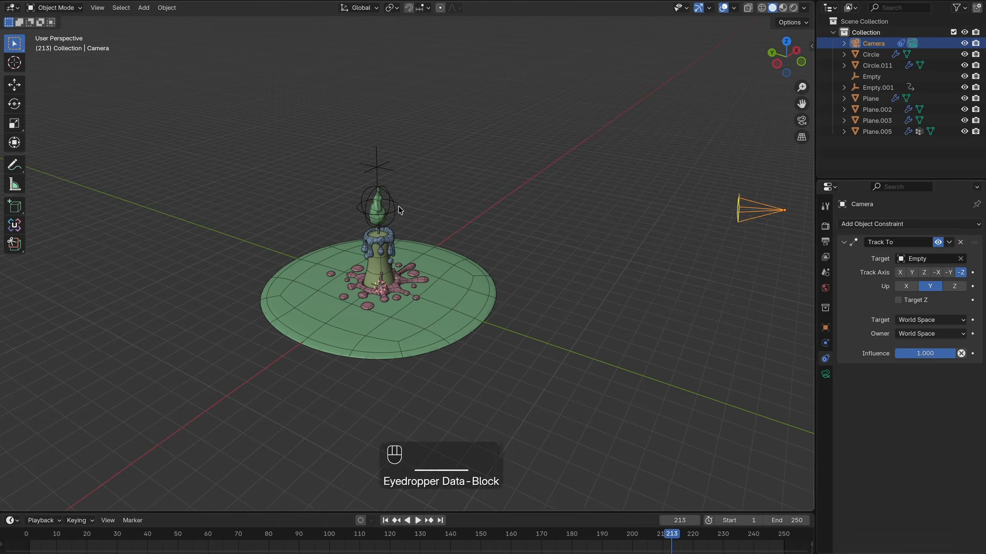
Step: Reposition the Empty around the flame to about 2.3 m high, checking the framing from the camera view
left_click(260, 208)
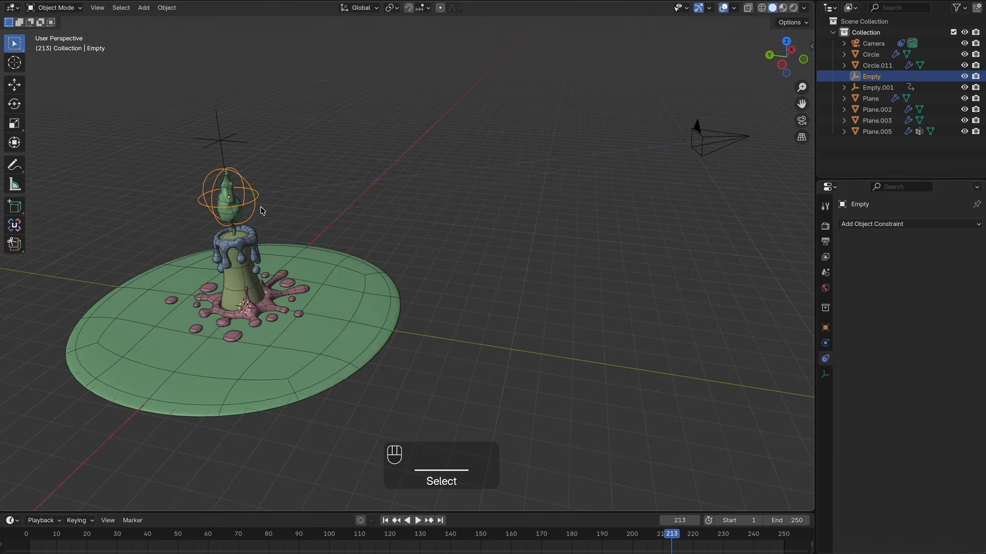
key("g")
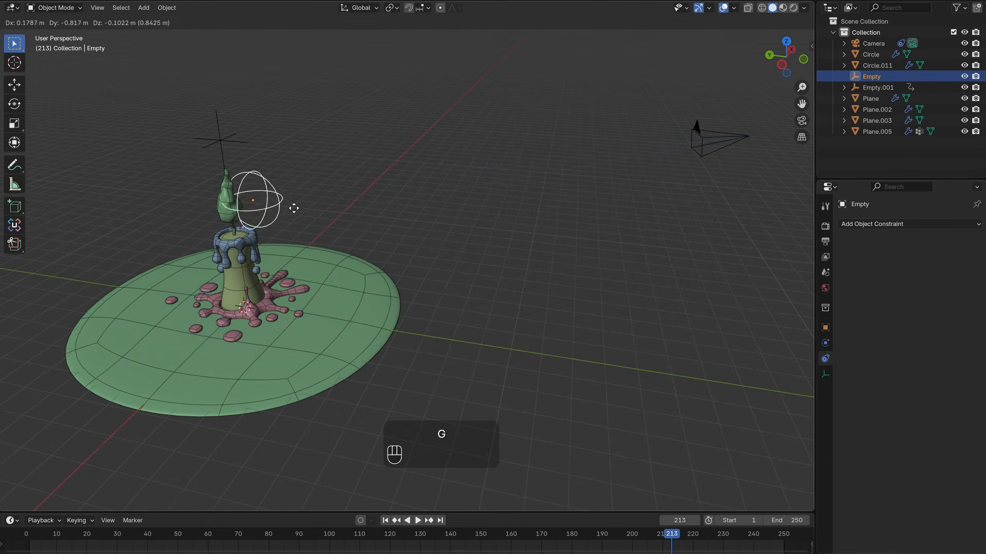
left_click(293, 212)
key("Escape")
key("KP_0")
key("g")
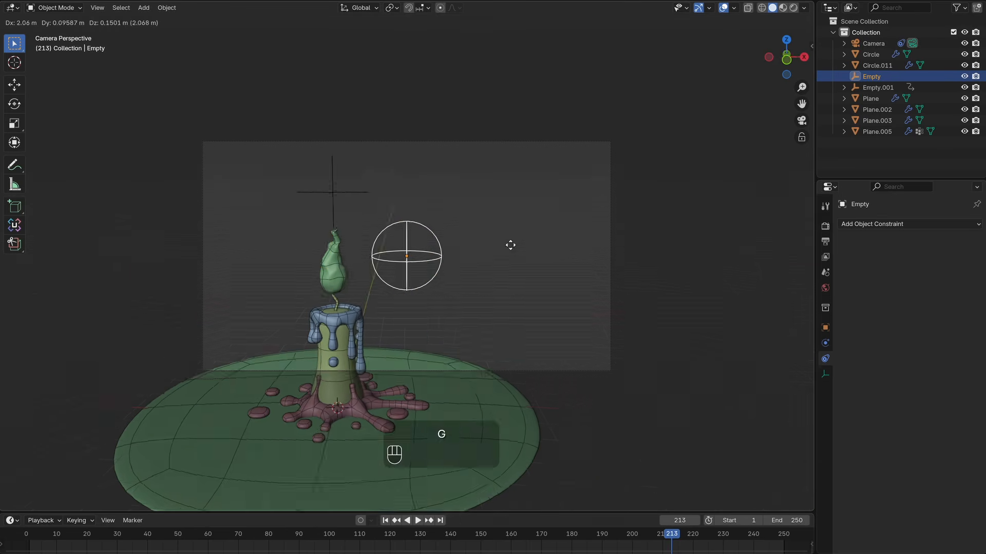
left_click(365, 354)
scroll(365, 354, "up", 1)
Step: Split the 3D viewport and switch the new area to the Graph Editor
left_click_drag(813, 3, 411, 46)
middle_click_drag(215, 269, 396, 272, "ctrl")
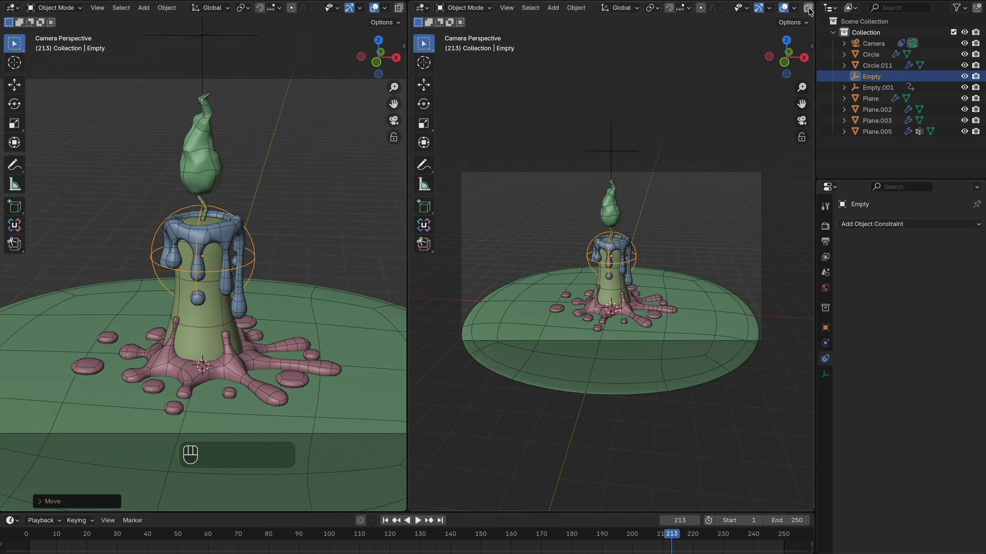
left_click(421, 8)
left_click(563, 62)
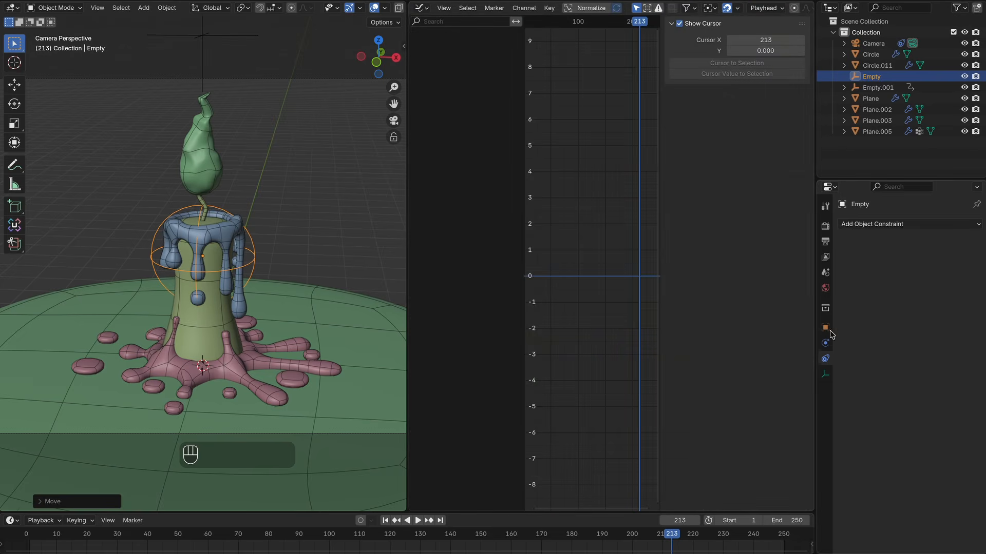
Step: Insert a keyframe on the Empty's location and expand its animation channels
left_click(825, 328)
right_click(867, 259)
left_click(868, 260)
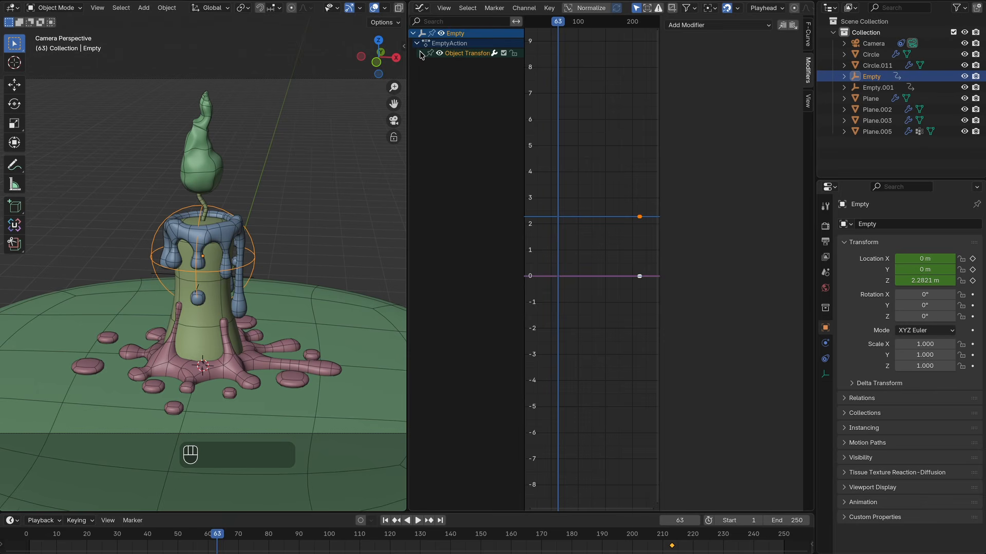
left_click(421, 53)
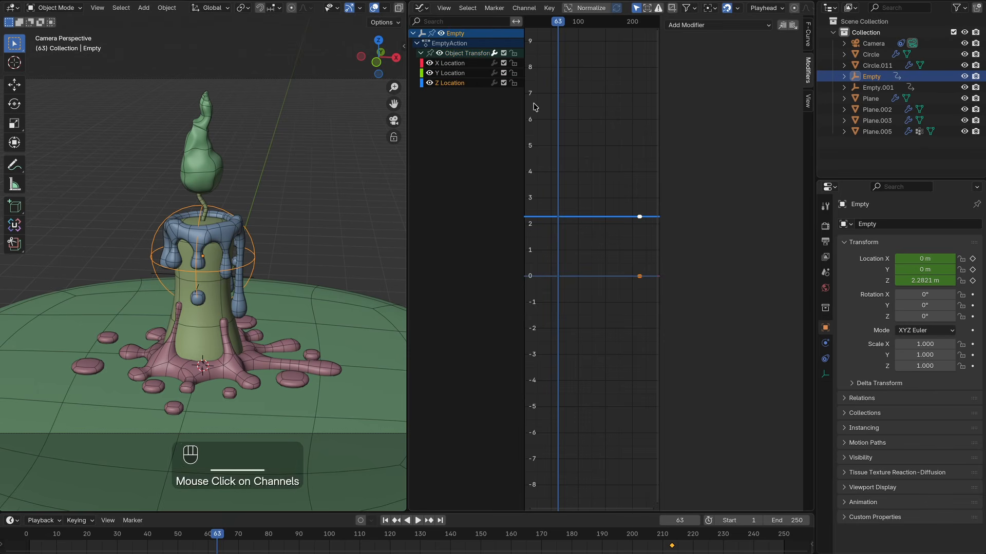
Step: Add a Noise modifier to the Empty's Z Location curve and set its scale to 117.4
left_click(715, 25)
left_click(691, 86)
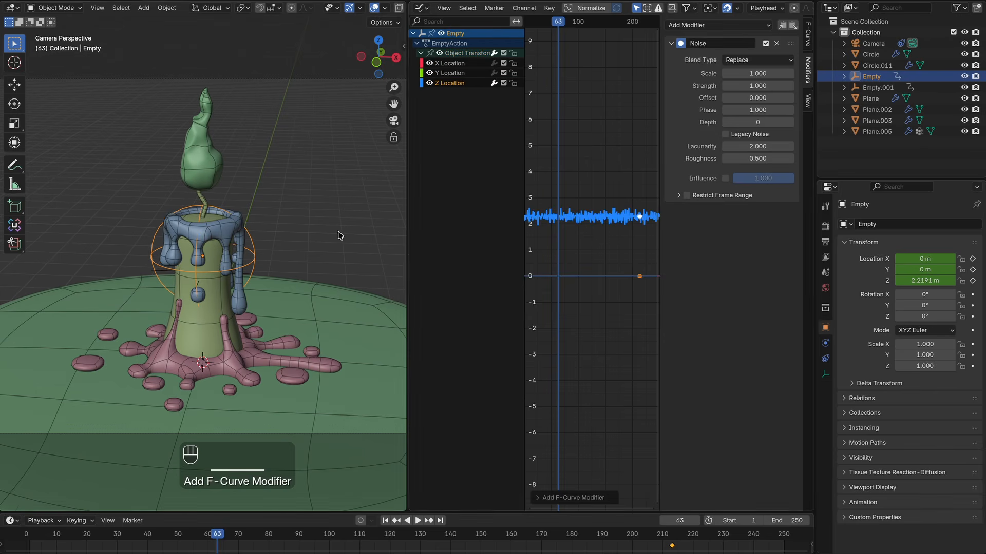
left_click_drag(744, 74, 776, 74)
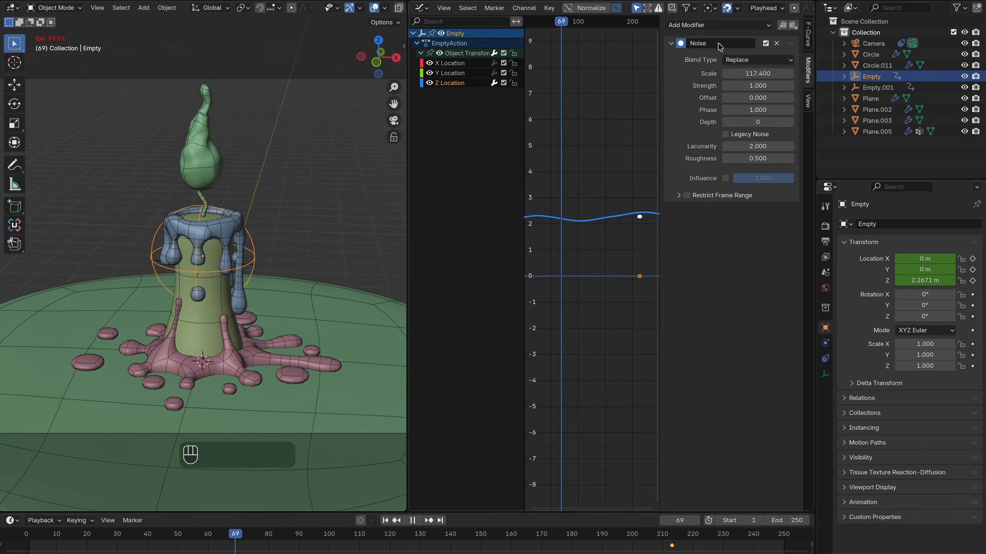
Step: Copy the Noise modifier onto the X Location curve, setting its offset to 257.2 and scale to 107
left_click(782, 26)
left_click(451, 63)
left_click(793, 26)
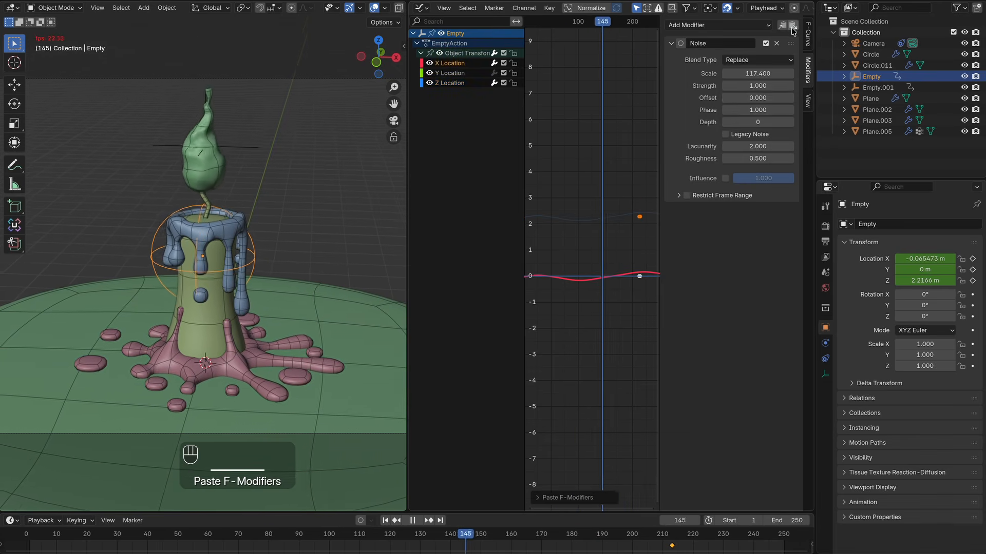
left_click_drag(741, 98, 793, 98)
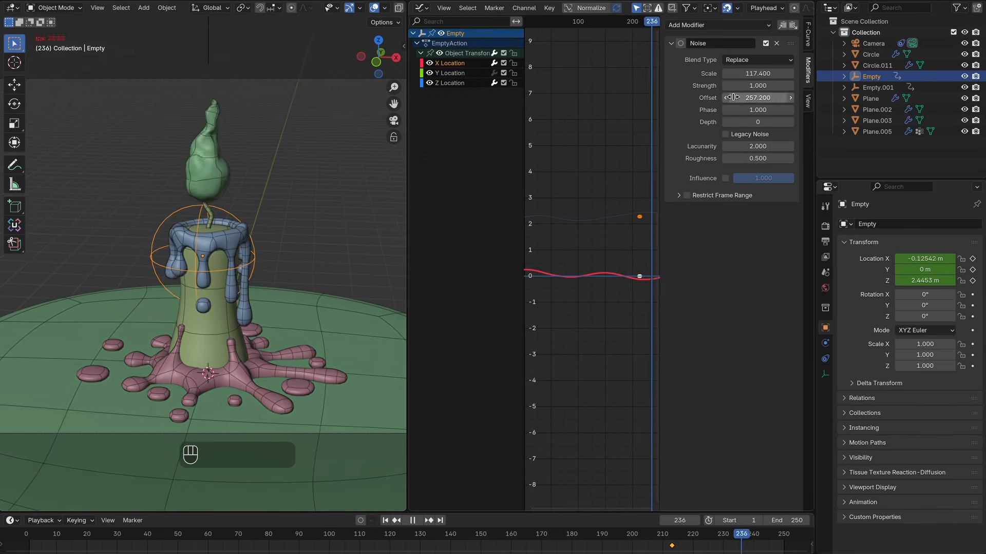
left_click_drag(740, 74, 719, 73)
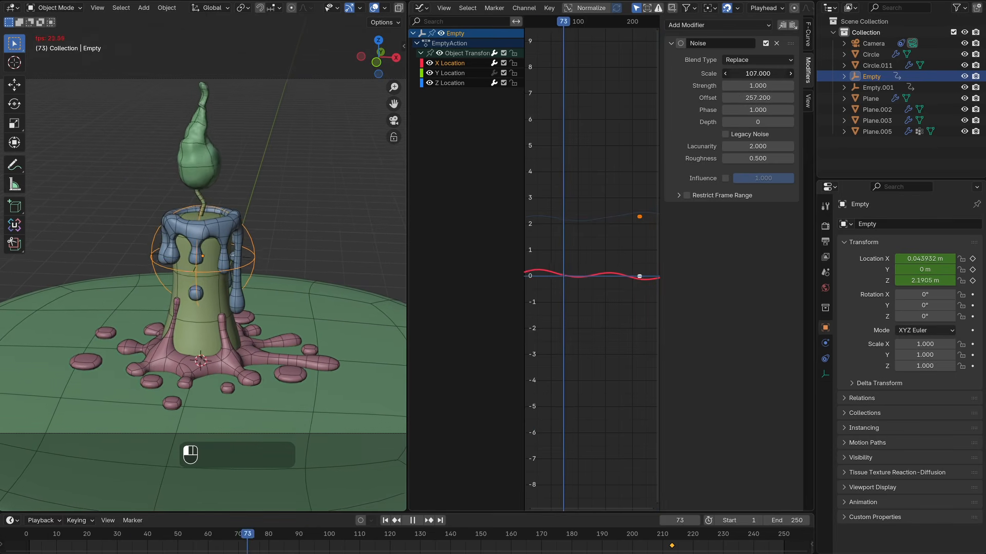
Step: Paste the Noise modifier onto the Y Location curve and set its offset to -658
left_click(445, 73)
left_click(793, 25)
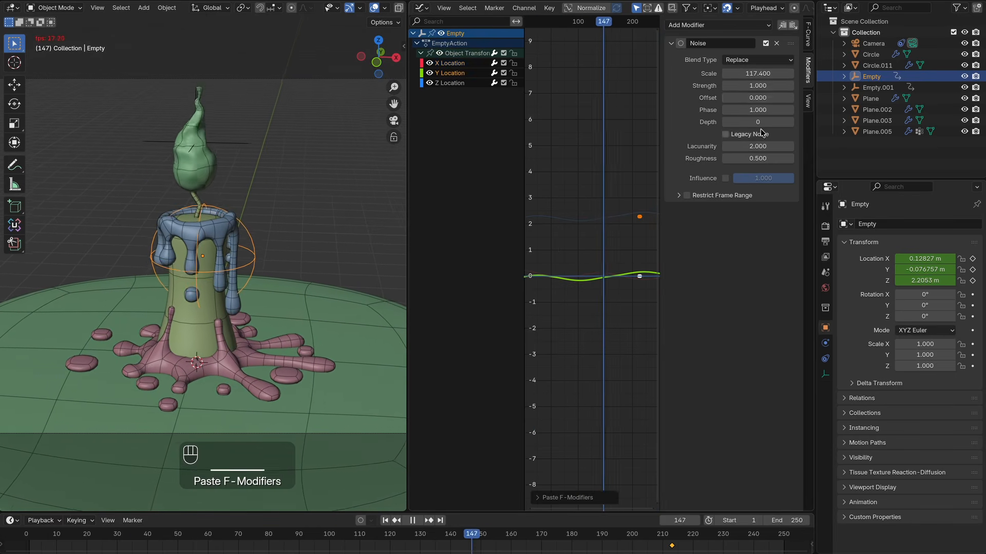
left_click_drag(754, 98, 699, 98)
key("KP_0")
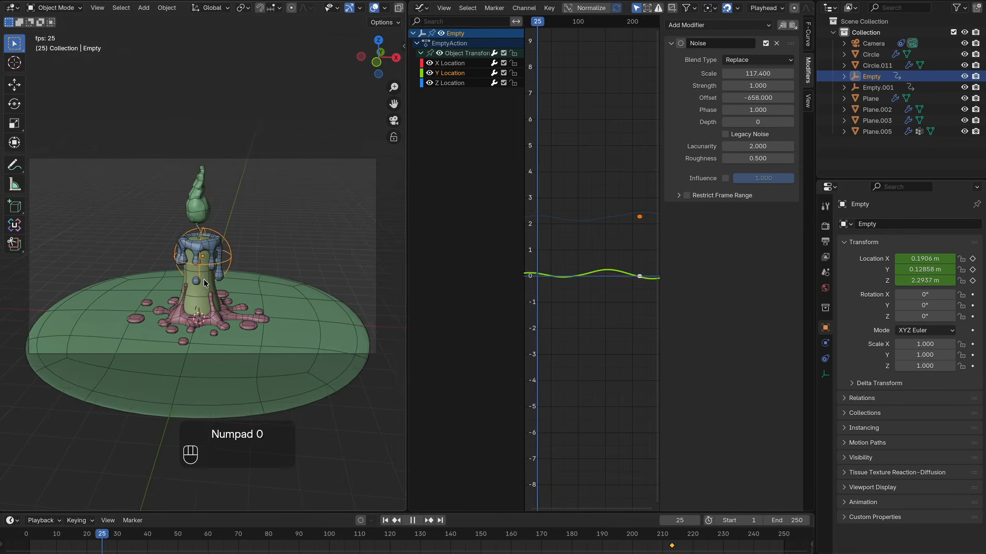
scroll(577, 275, "up", 15, "super")
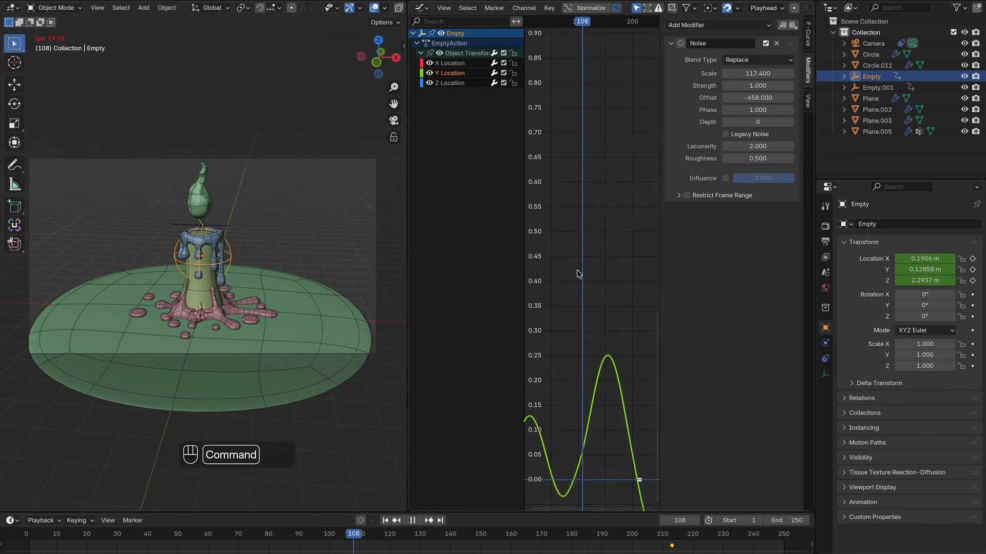
scroll(577, 275, "down", 8, "super")
scroll(577, 274, "down", 5, "super")
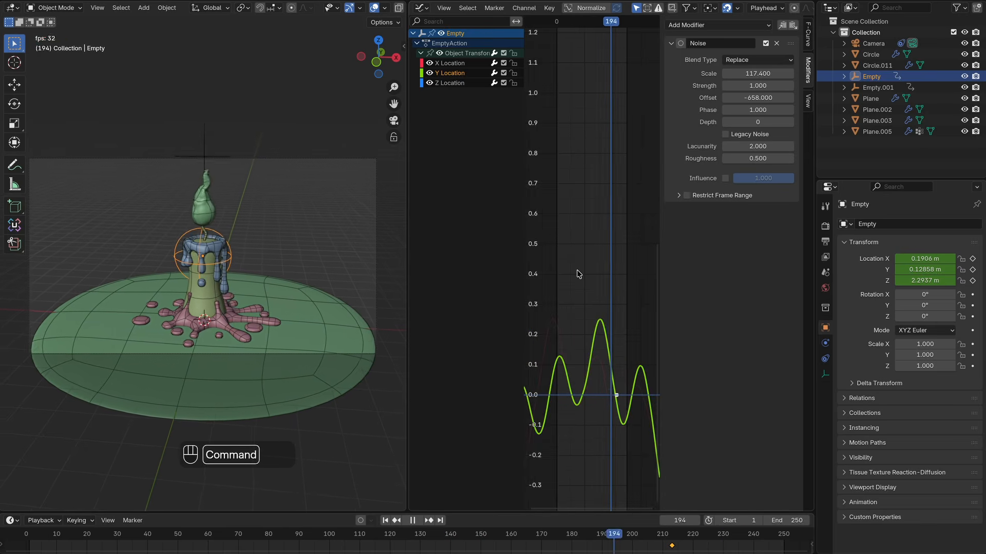
Step: Add a Bézier circle and scale it up about 13.7 times around the candle in Edit Mode
key("shift+a")
mouse_move(454, 259)
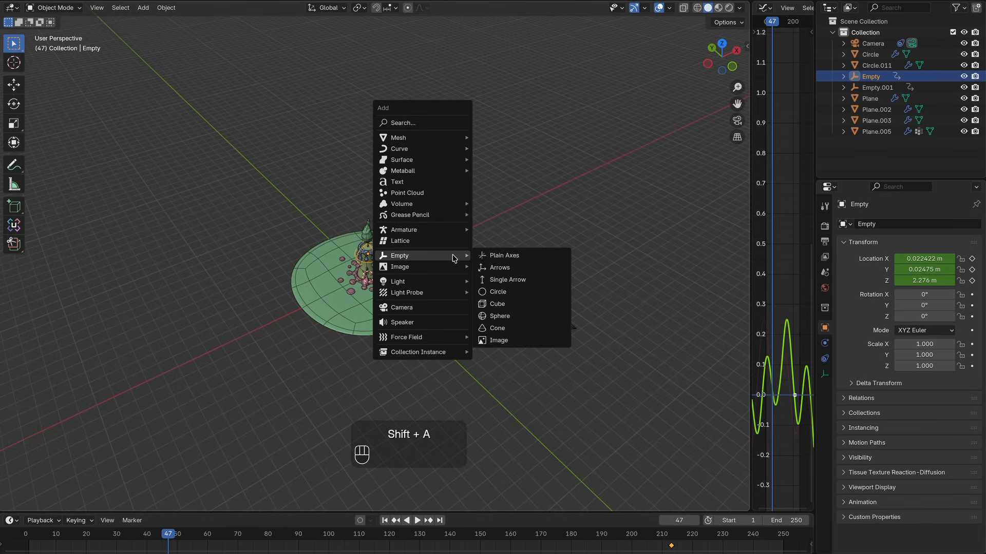
mouse_move(452, 149)
left_click(508, 157)
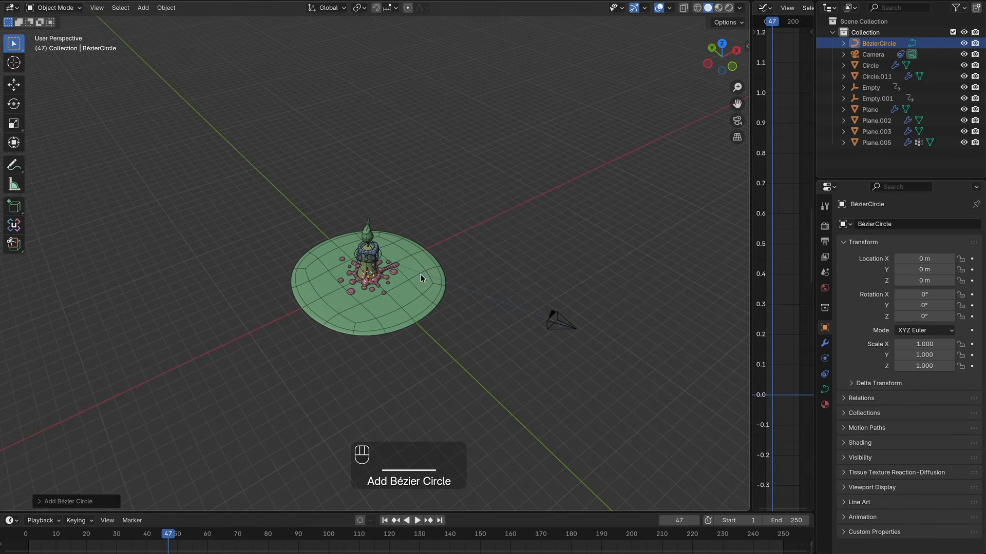
key("Tab")
key("s")
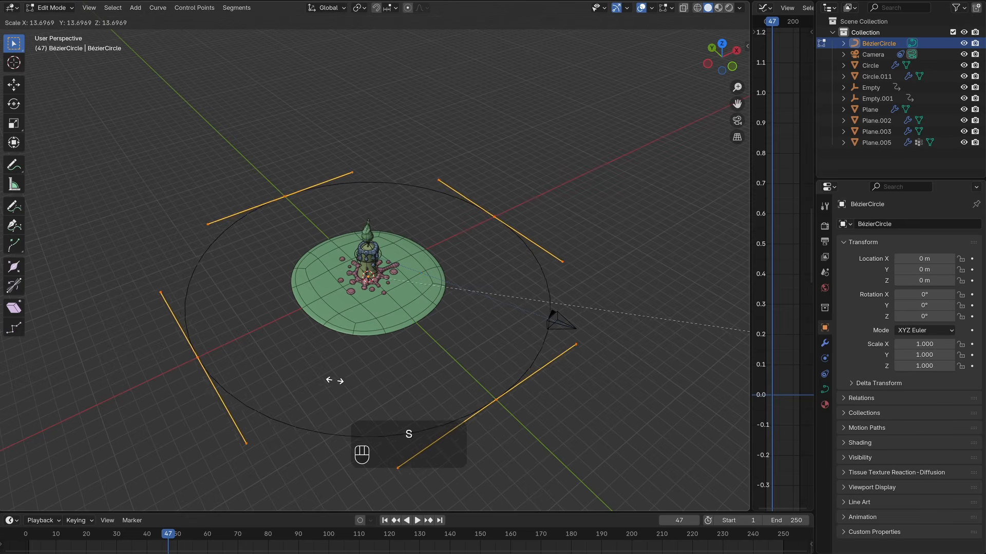
left_click(407, 381)
Step: Set the Bézier circle's preview resolution to 100
double_click(934, 272)
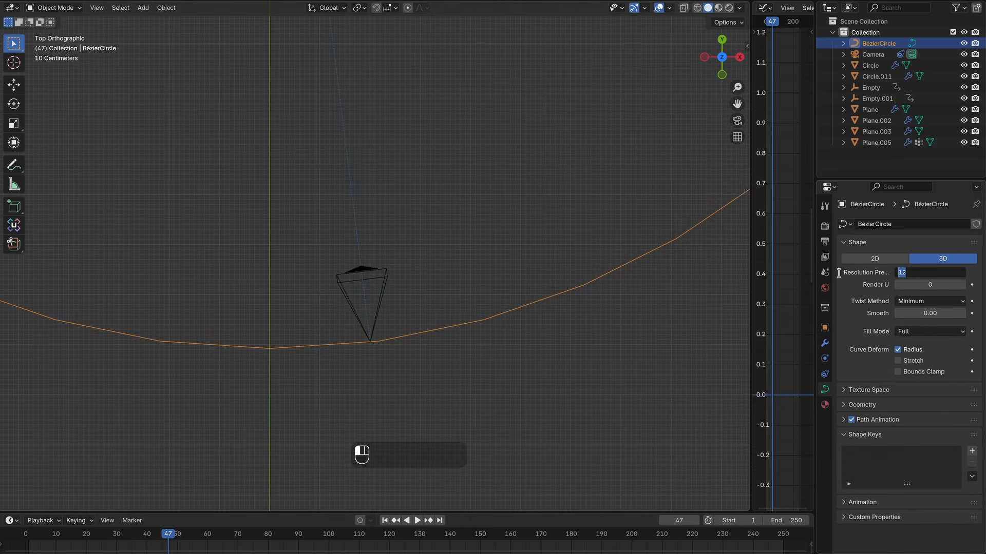
type("100")
key("Return")
Step: Raise the Bézier circle about 8.8 m along Z above the candle, checking its height in front view
scroll(375, 323, "down", 4)
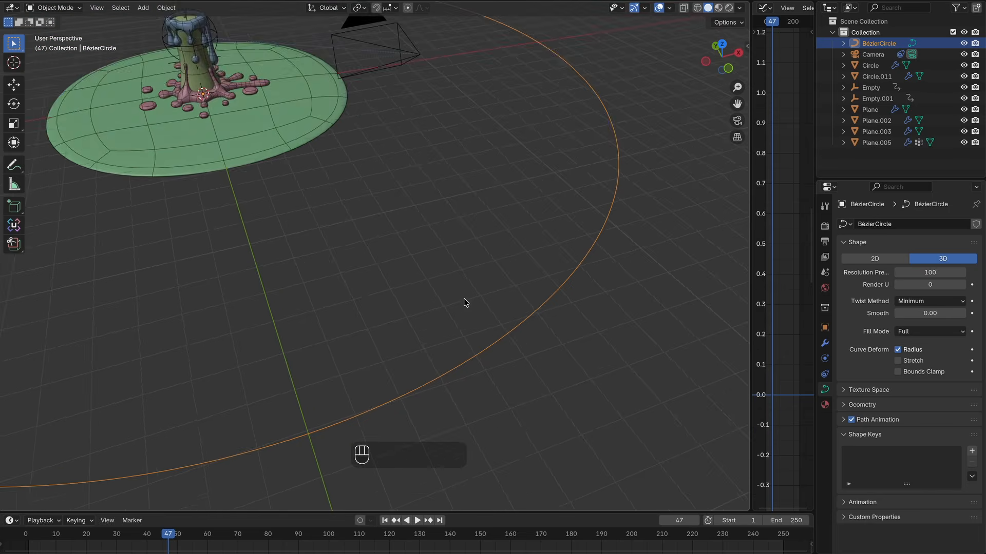
scroll(464, 299, "down", 5)
scroll(464, 299, "down", 3, "ctrl")
key("g")
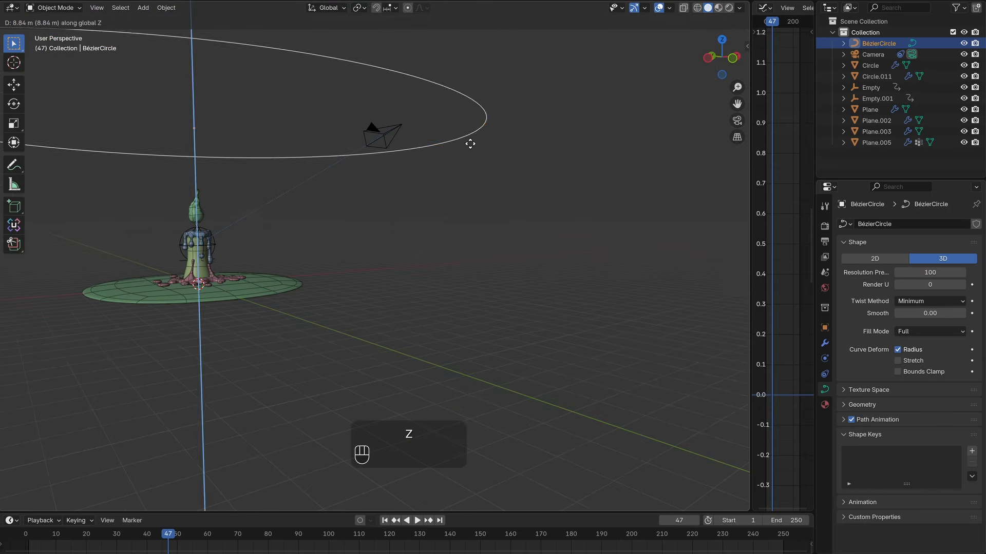
left_click(470, 144)
key("KP_1")
middle_click_drag(419, 138, 417, 143, "ctrl")
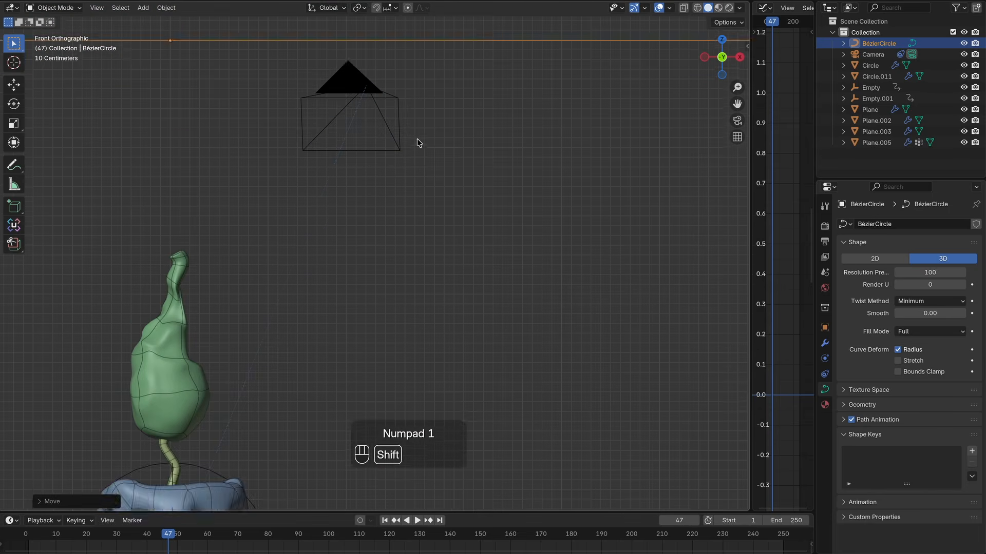
scroll(419, 143, "up", 4, "shift")
key("g")
key("z")
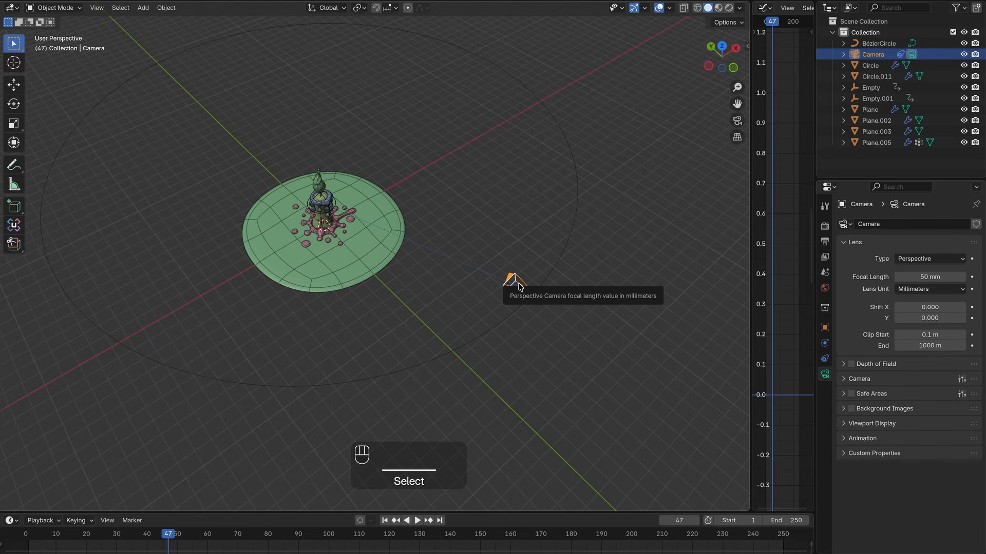
Step: Add a Follow Path constraint to the camera and move it above the Track To constraint
left_click(824, 358)
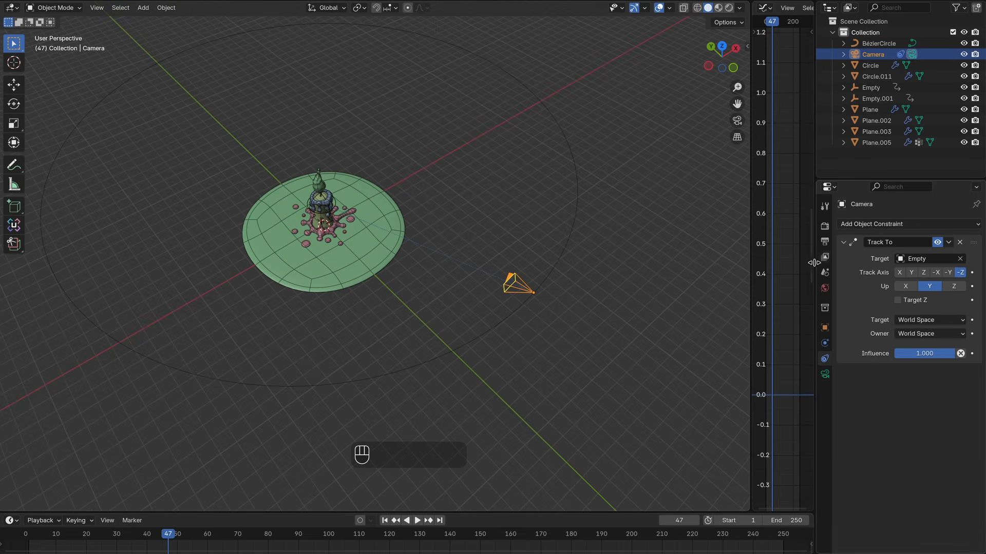
left_click(910, 226)
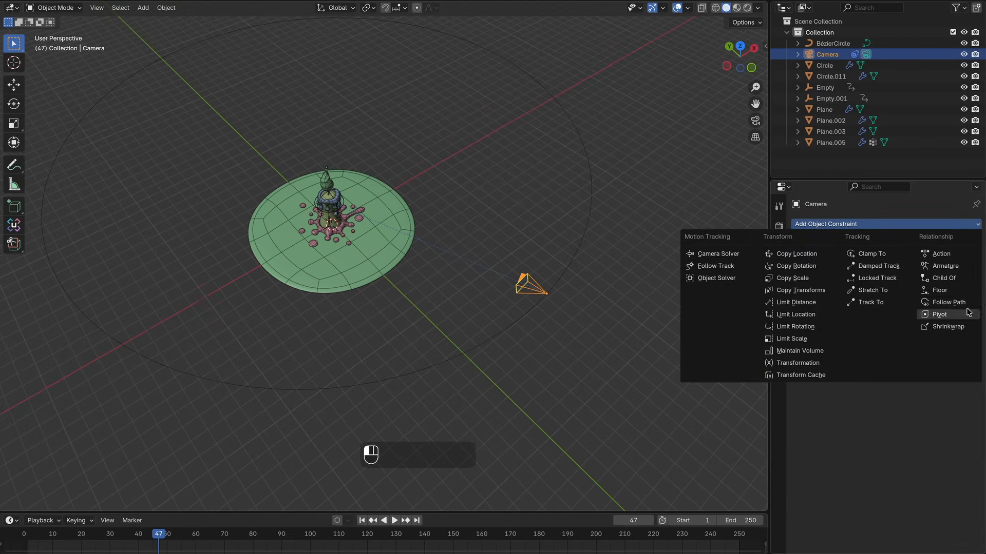
left_click(947, 303)
left_click_drag(974, 371, 965, 210)
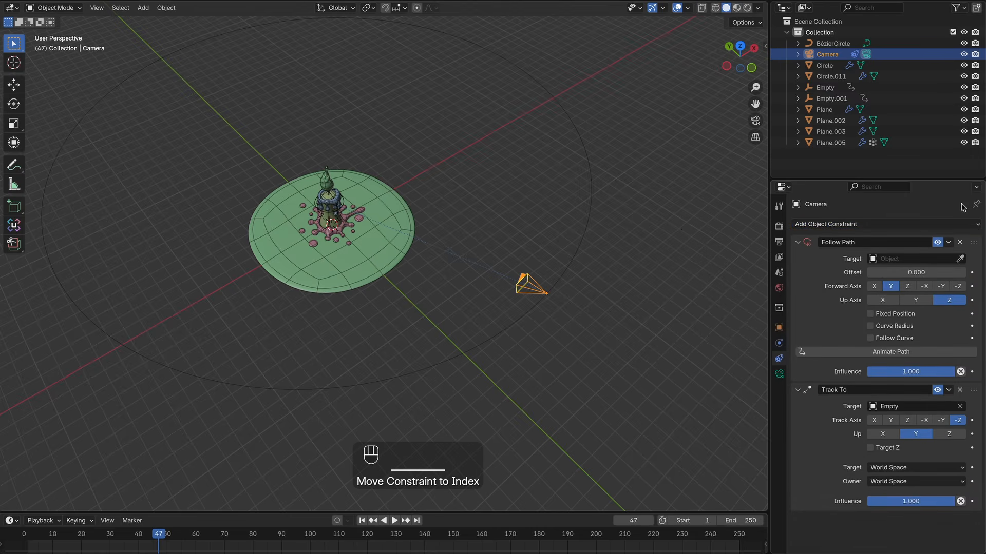
Step: Set the camera's Follow Path target to the Bézier circle
scroll(580, 205, "down", 5, "ctrl")
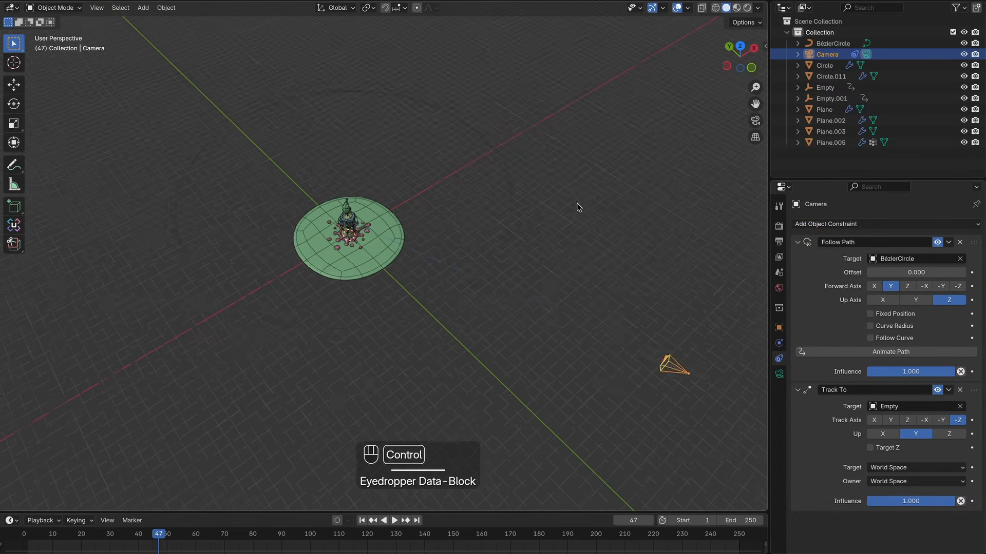
left_click(513, 310)
scroll(519, 314, "up", 2, "ctrl")
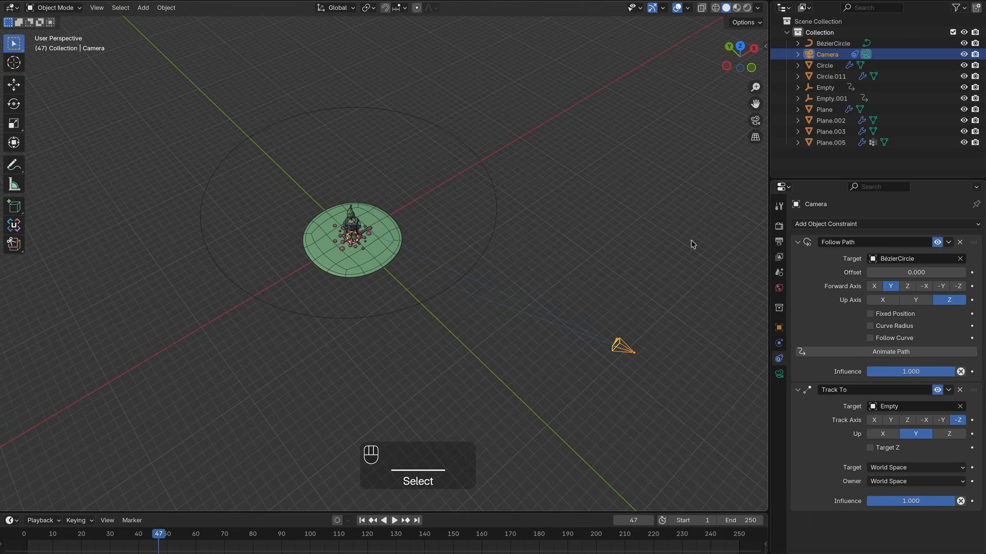
Step: Set the Follow Path offset to 19 on frame 16, checking the camera's location in the sidebar
key("n")
left_click(761, 52)
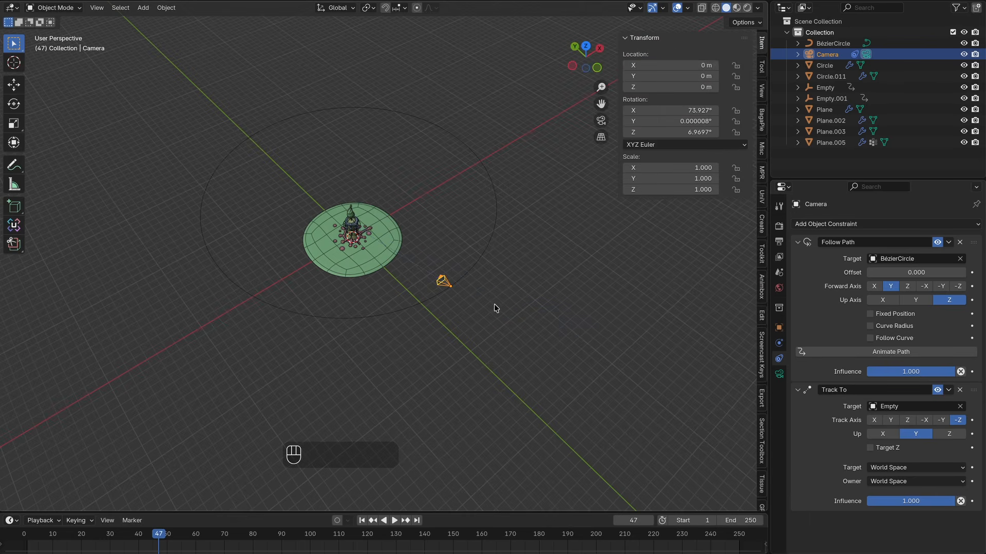
left_click(470, 299)
scroll(469, 299, "up", 5, "ctrl")
scroll(469, 299, "down", 1)
key("n")
left_click(552, 308)
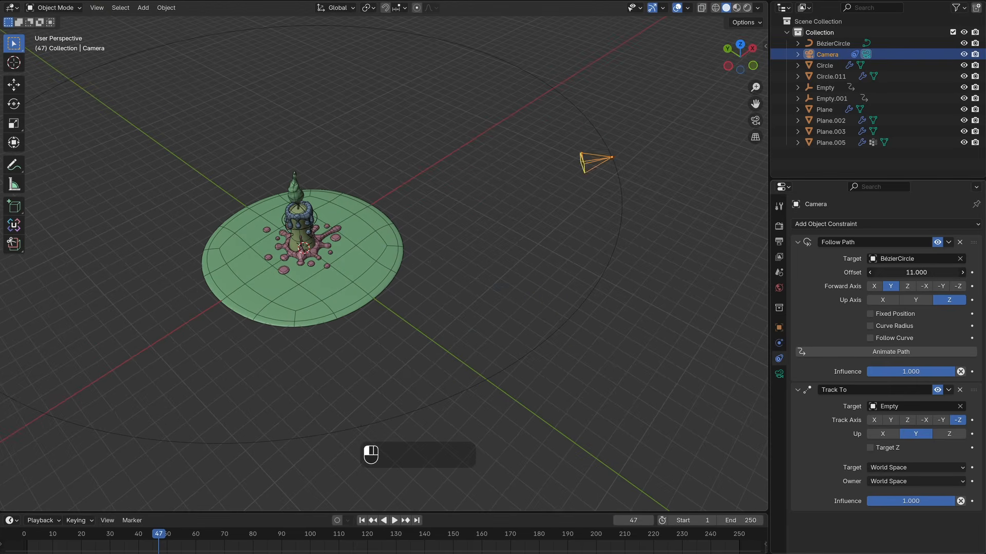
scroll(497, 226, "down", 4)
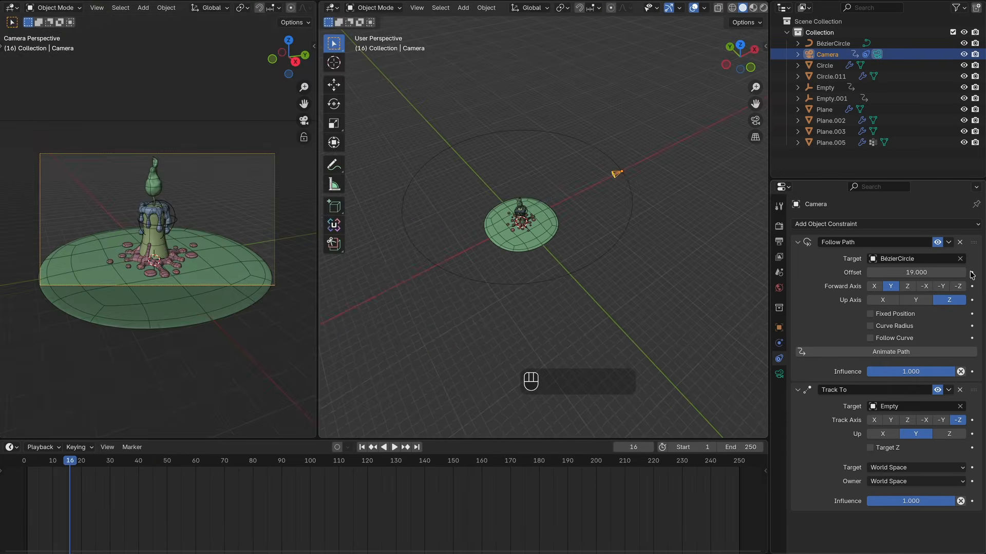
Step: Keyframe the Follow Path offset at frame 16, then key it at -26.2 on frame 97 and scrub the timeline
key("space")
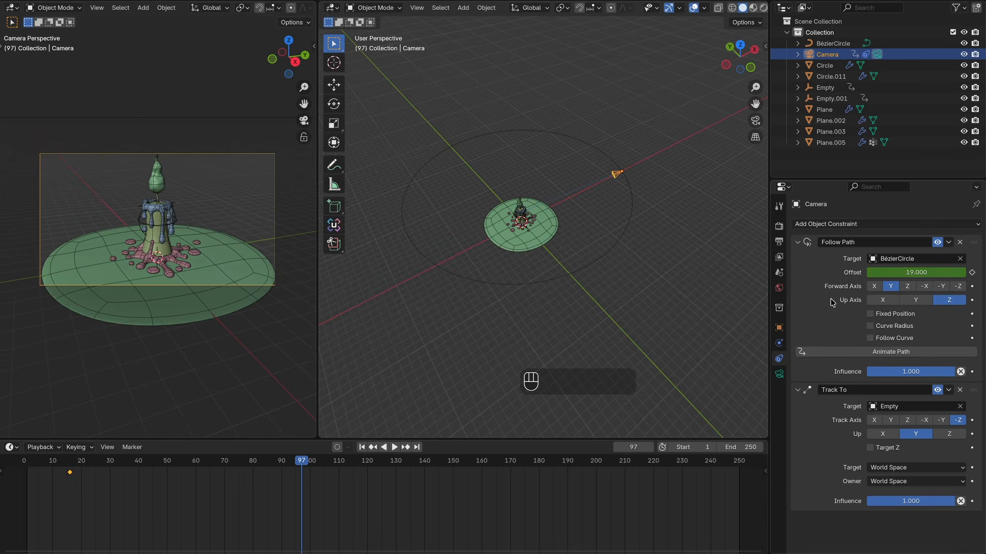
left_click_drag(936, 272, 904, 272)
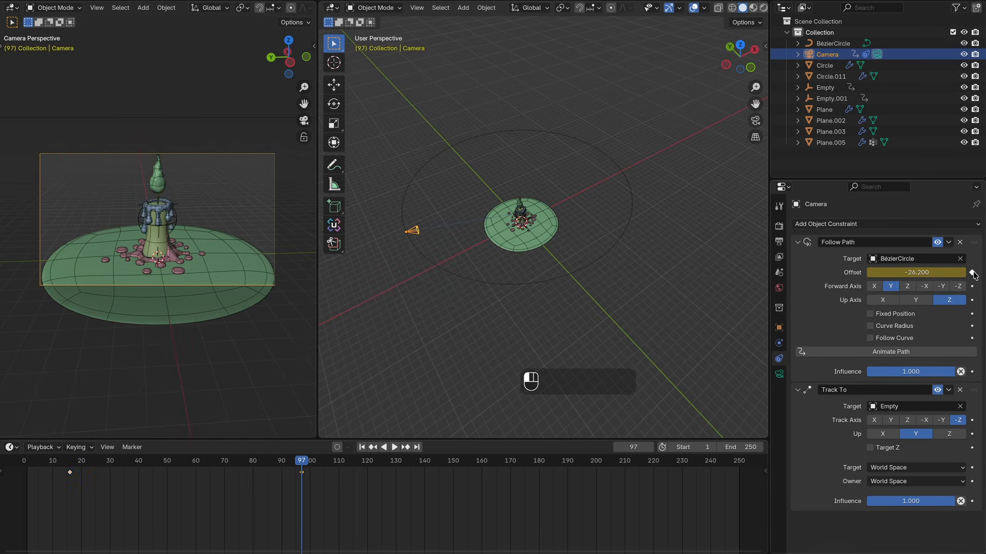
left_click_drag(291, 465, 126, 465)
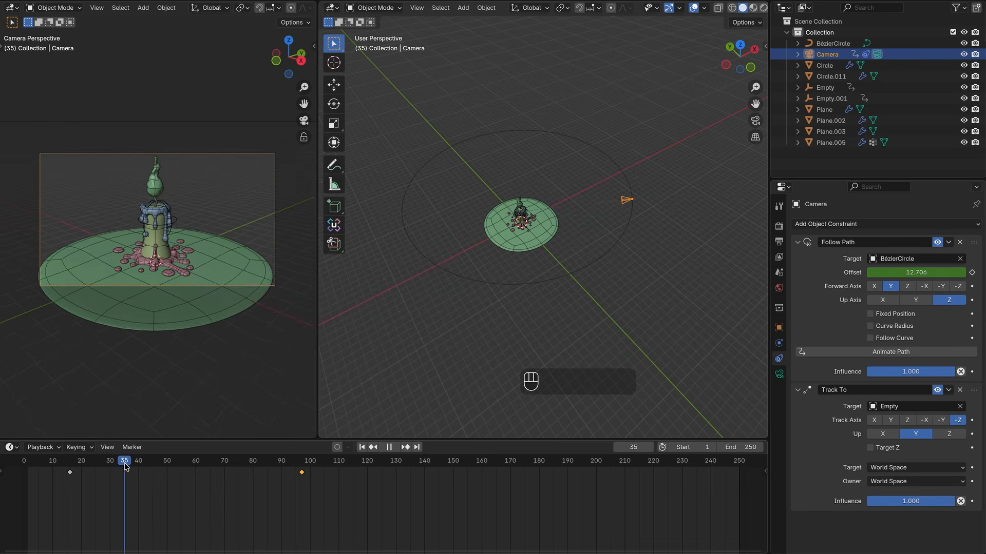
Step: Set both offset keyframes to Linear interpolation and play back the camera orbit
left_click_drag(374, 507, 49, 468)
right_click(68, 475)
mouse_move(68, 475)
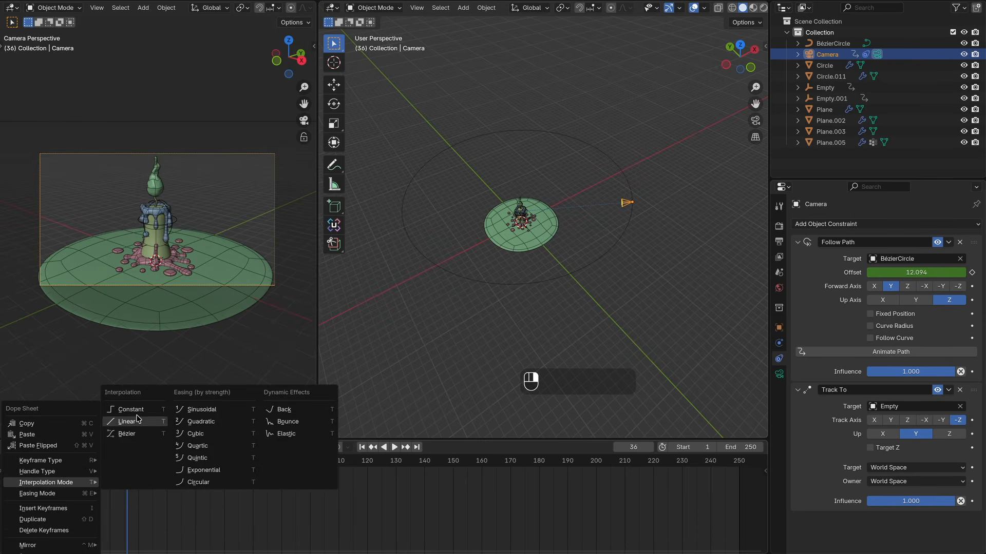
left_click(137, 420)
key("space")
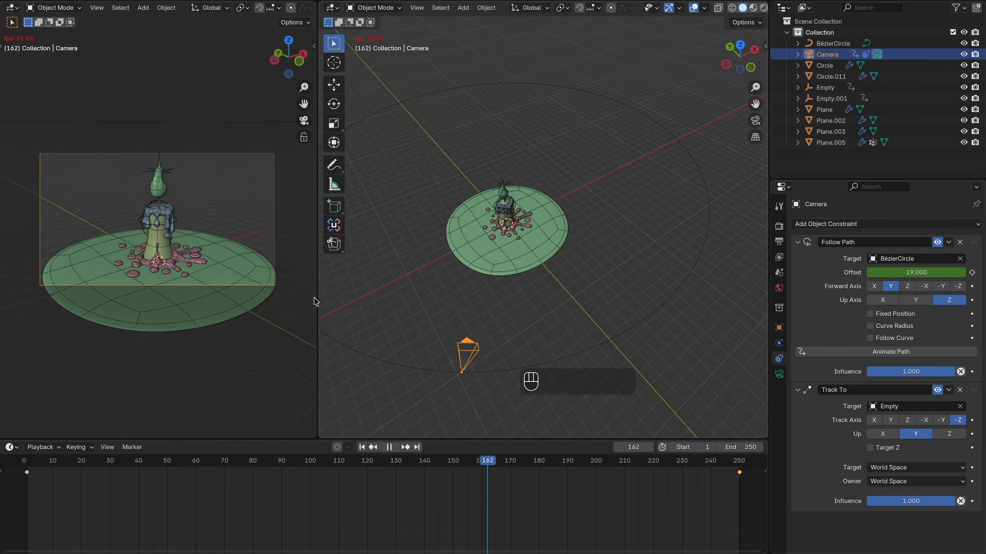
left_click_drag(316, 297, 673, 297)
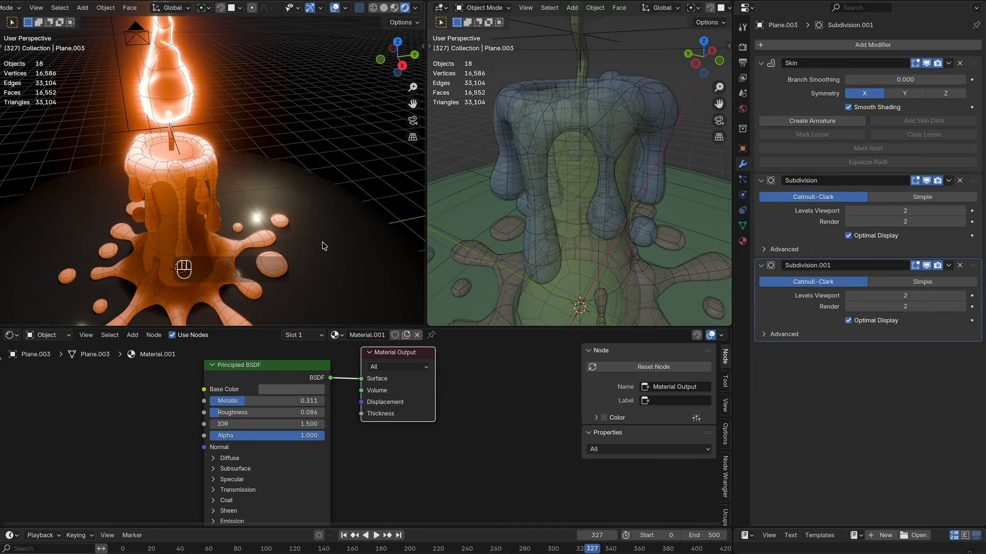
Step: Inspect the flame and candle wax materials in the enlarged node editor, expanding their shader panels
left_click(503, 316)
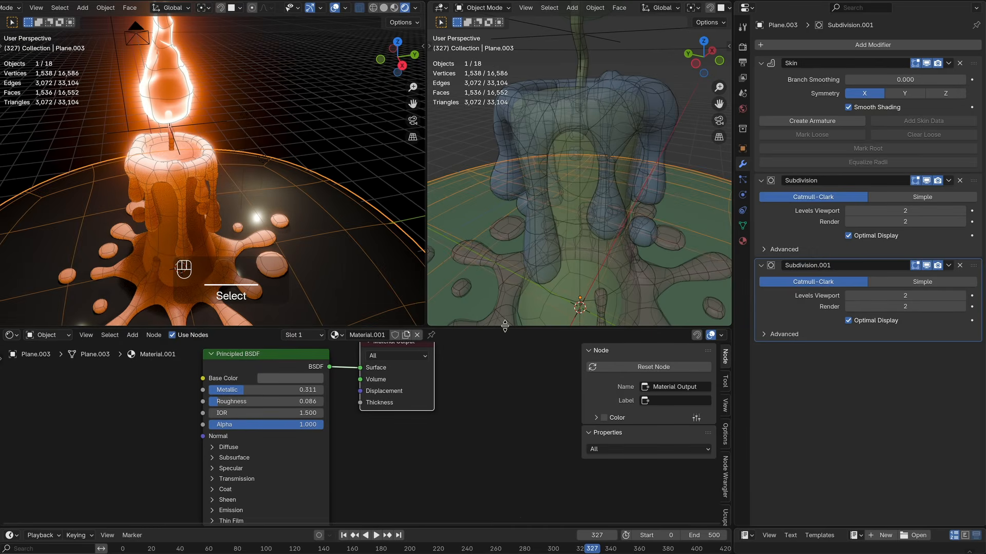
left_click_drag(505, 326, 510, 246)
middle_click_drag(451, 361, 481, 361, "ctrl")
middle_click_drag(369, 382, 481, 384)
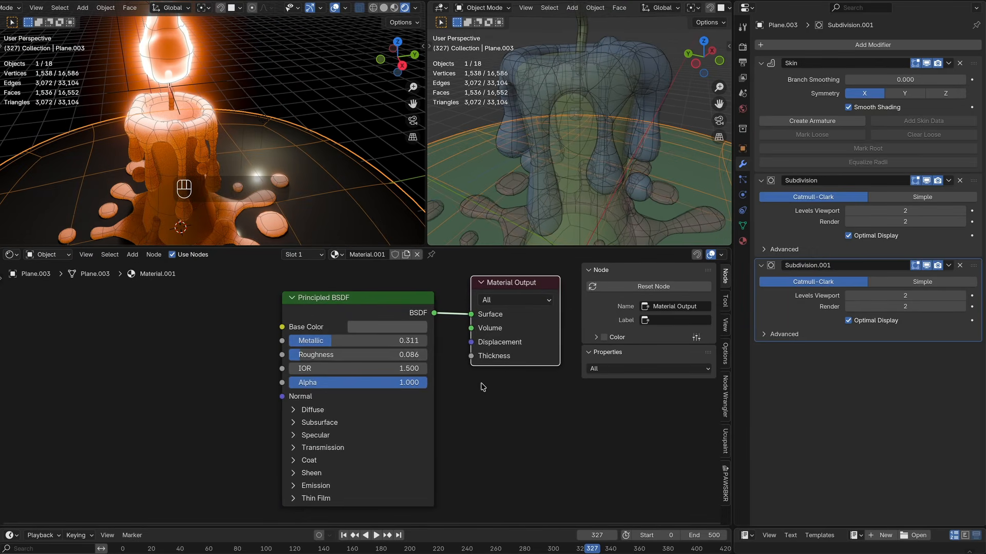
left_click(381, 328)
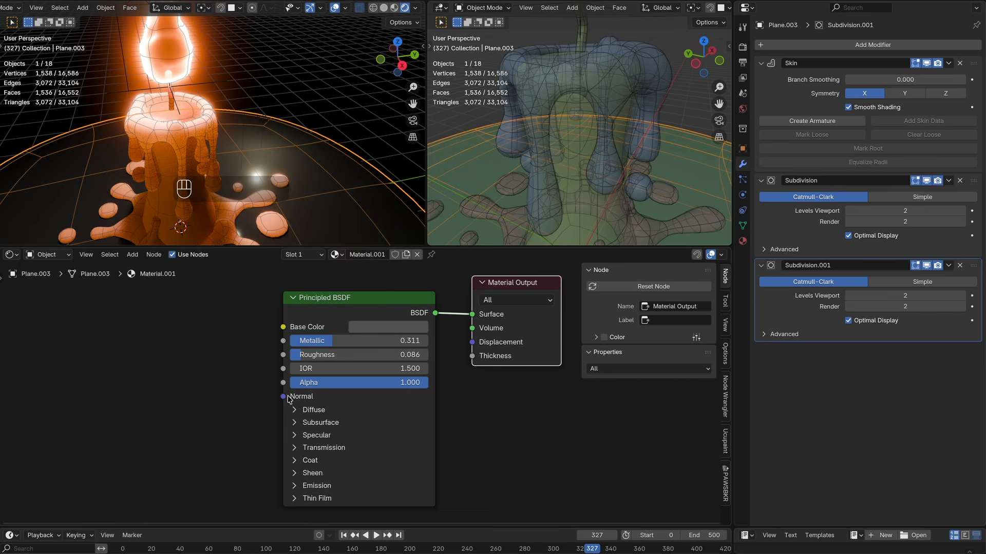
left_click(295, 410)
left_click(294, 410)
left_click(295, 479)
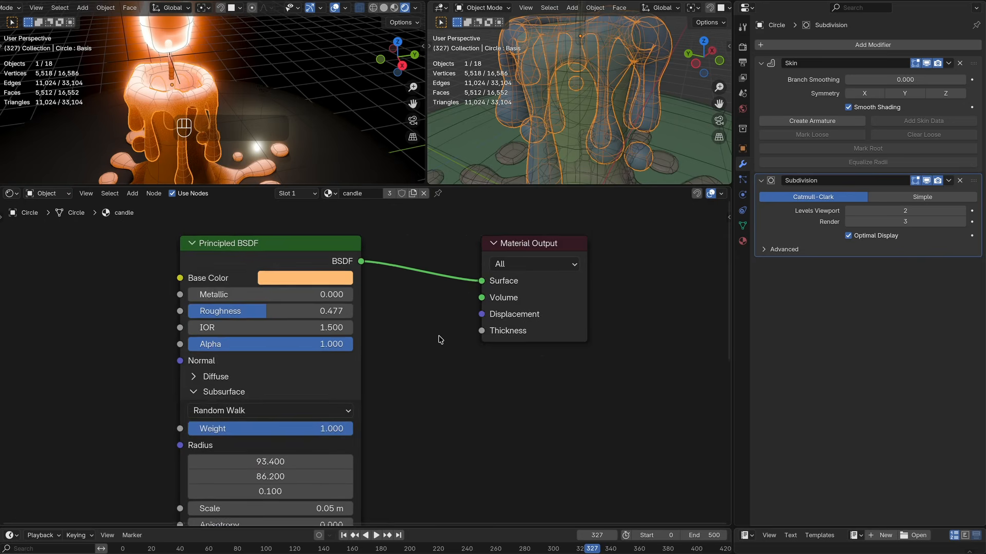
Step: Scroll through the candle wax material's Principled BSDF subsurface, coat and sheen settings
scroll(434, 345, "down", 5, "shift")
scroll(435, 345, "down", 8, "shift")
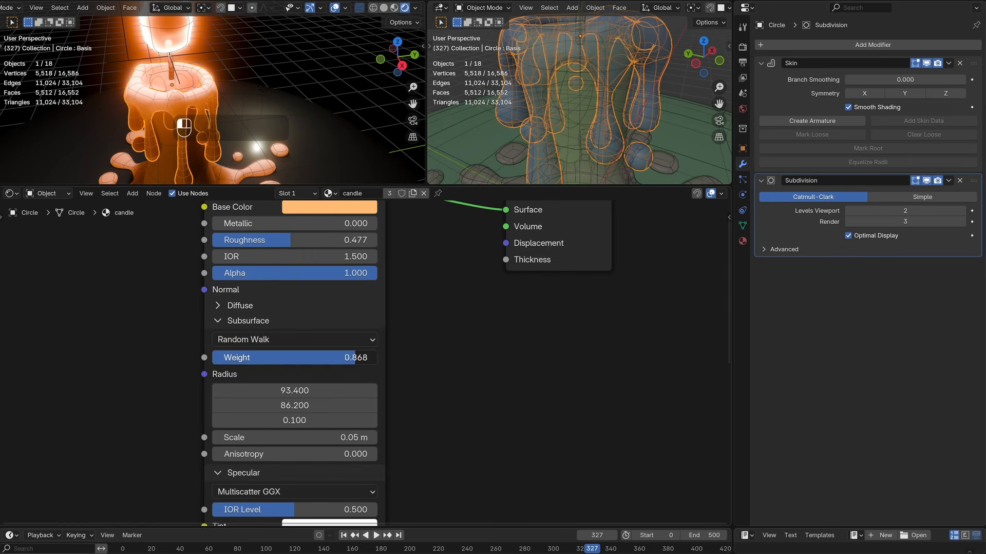
left_click_drag(356, 358, 377, 358)
scroll(424, 356, "up", 3, "shift")
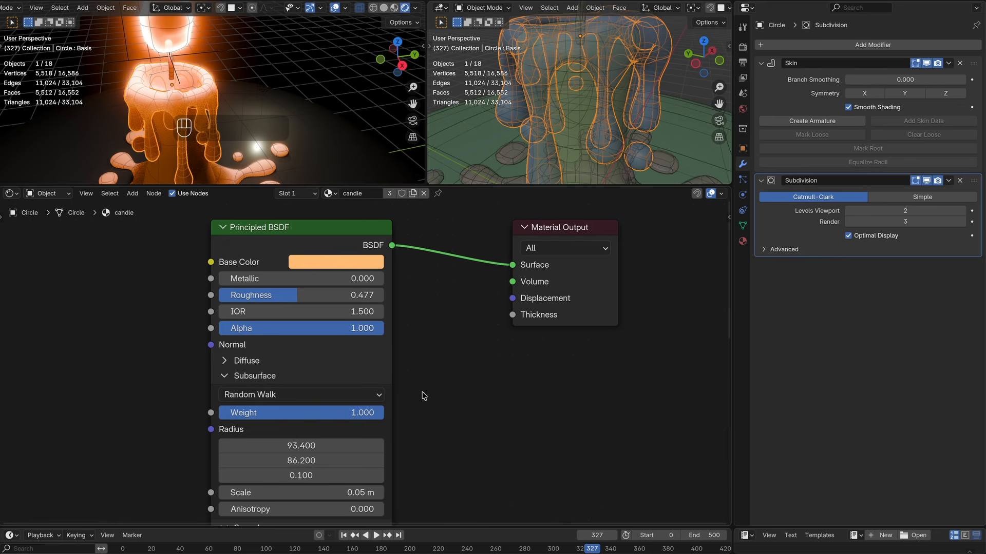
scroll(424, 396, "down", 3, "shift")
scroll(464, 394, "down", 10, "shift")
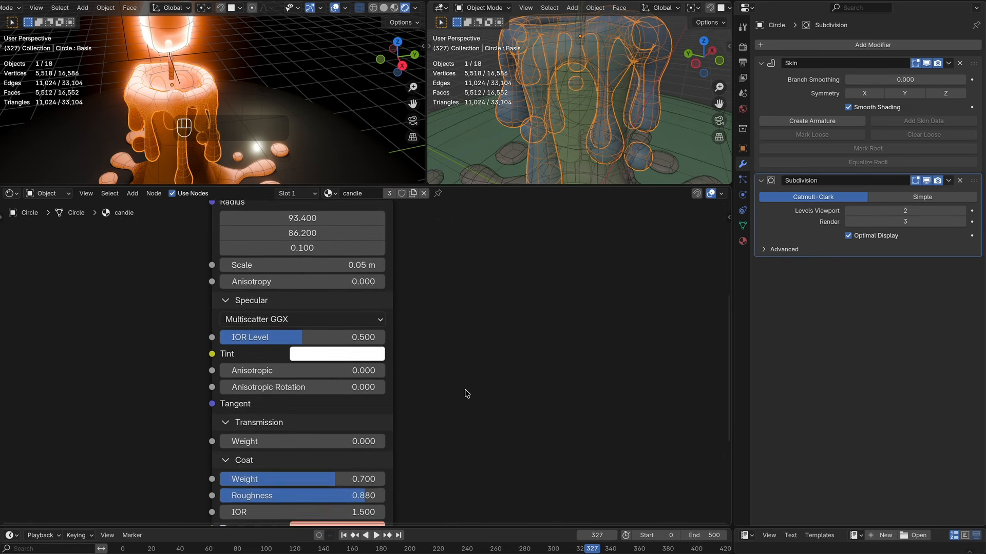
scroll(464, 394, "down", 5, "shift")
scroll(464, 394, "up", 15, "shift")
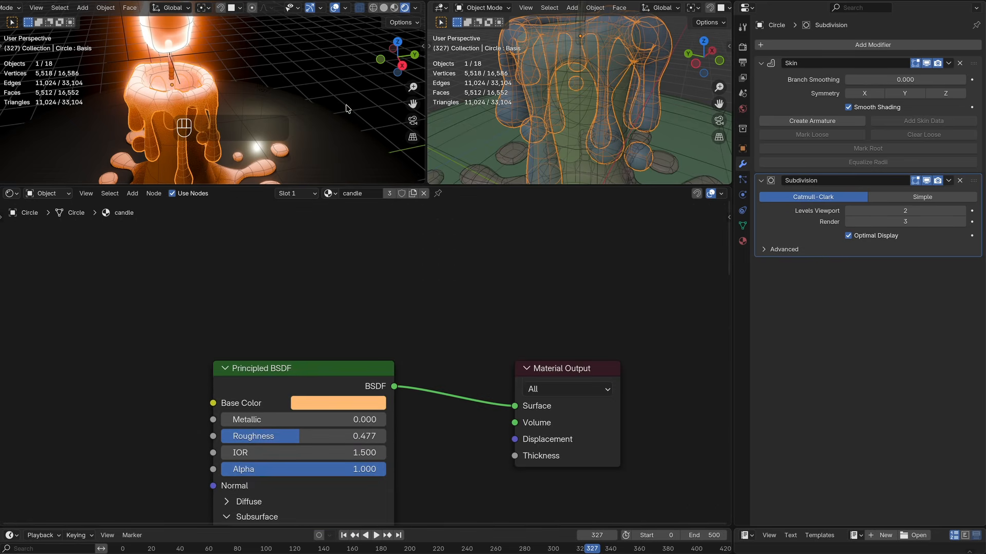
Step: Raise the flame material's emission strength to 7.2, checking the flame in local view
middle_click_drag(347, 108, 248, 79)
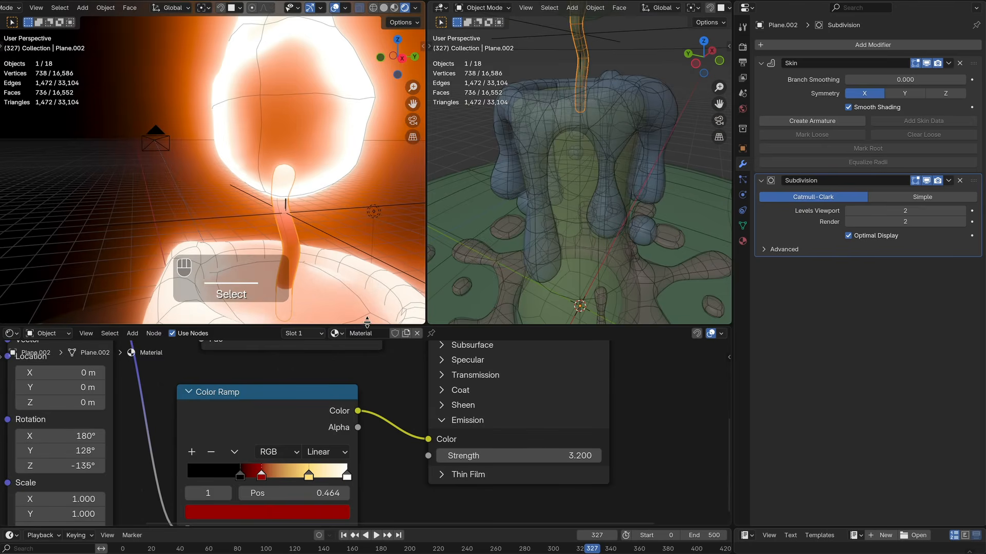
left_click_drag(367, 322, 367, 134)
scroll(606, 293, "down", 2)
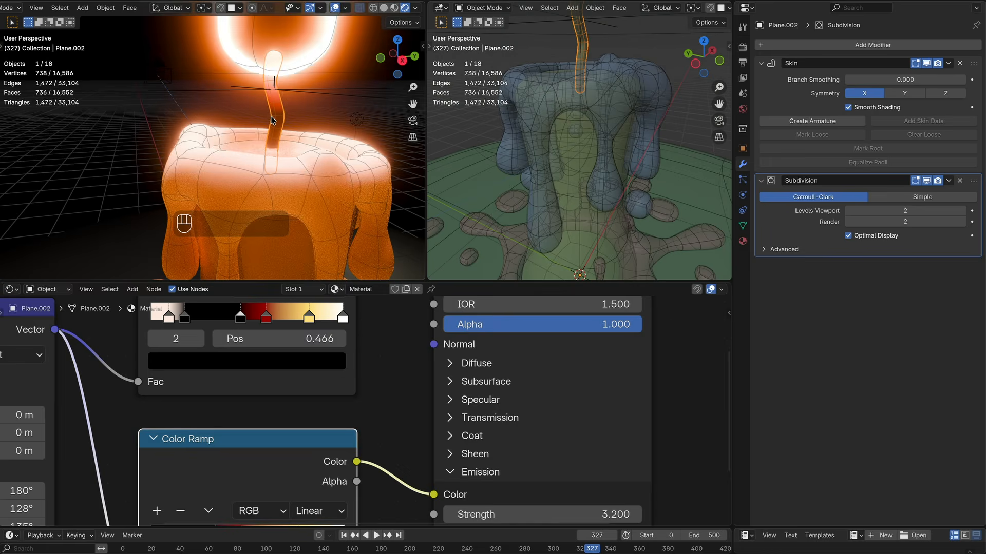
key("KP_Divide")
middle_click_drag(239, 113, 288, 114)
left_click_drag(477, 478, 514, 477)
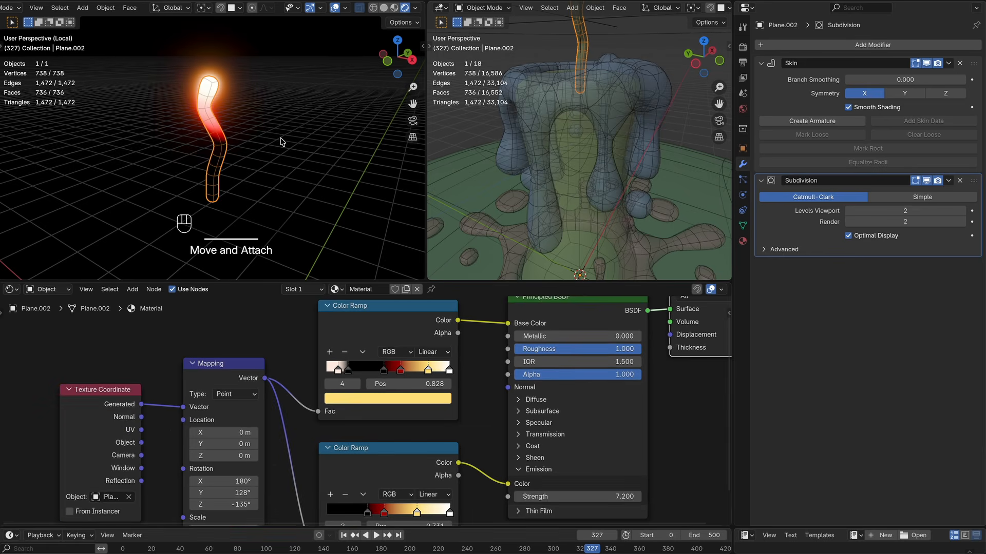
key("KP_Divide")
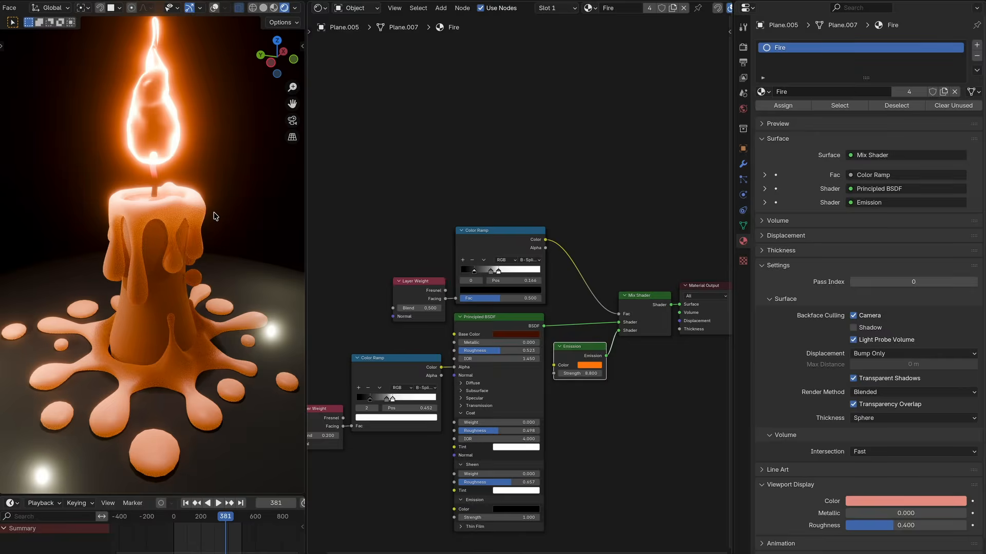
Step: Examine the Fire material's Layer Weight and Color Ramp nodes in the node editor
middle_click_drag(214, 216, 200, 216)
middle_click_drag(537, 162, 410, 166)
scroll(404, 173, "down", 4)
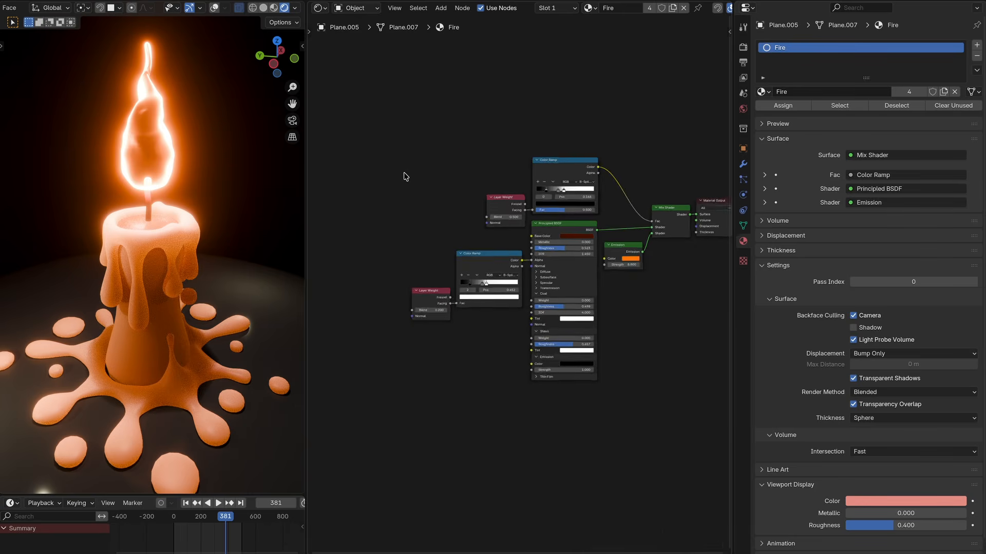
scroll(373, 133, "up", 14)
mouse_move(373, 133)
middle_mouse_down()
mouse_move(454, 110)
mouse_move(373, 135)
middle_mouse_up()
scroll(373, 136, "up", 2)
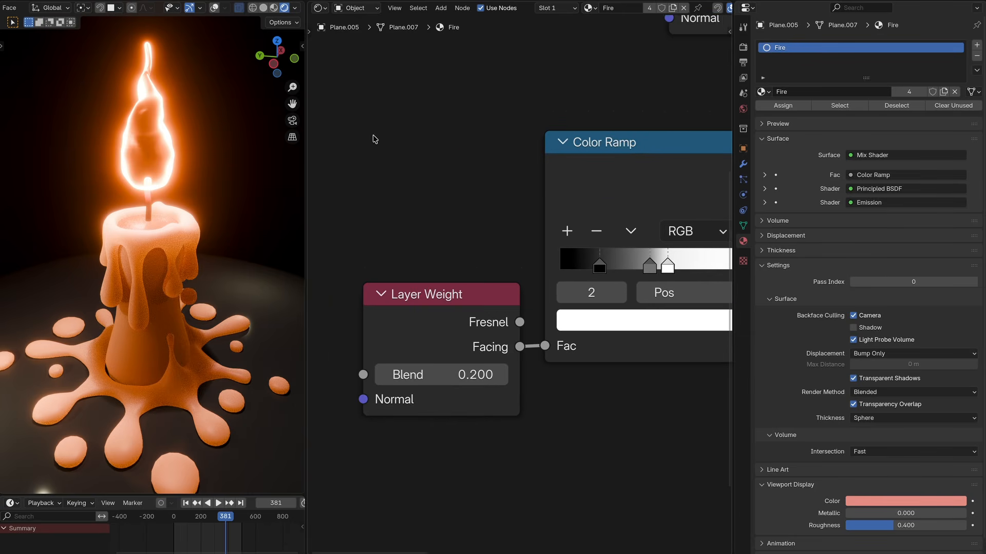
middle_click_drag(628, 85, 488, 131)
middle_click_drag(560, 187, 483, 187)
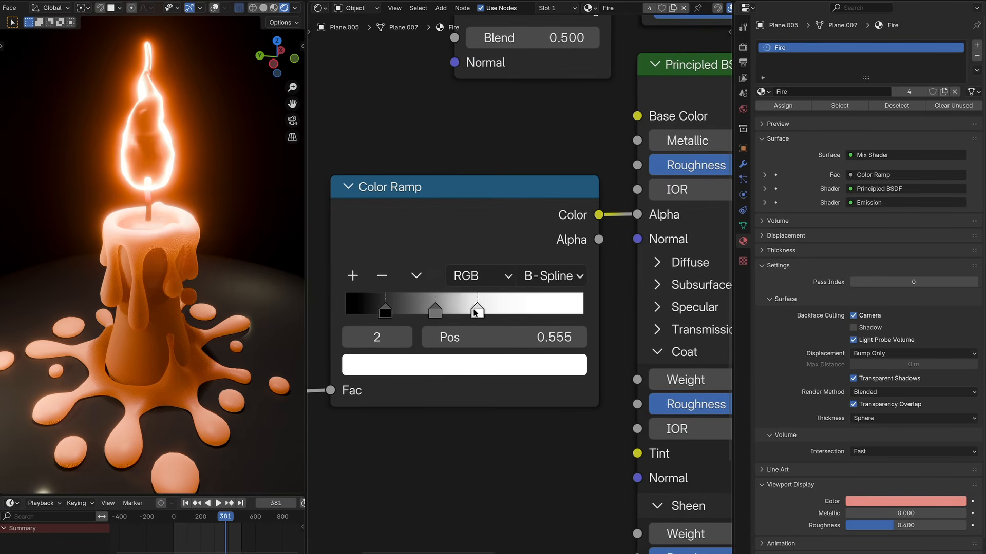
middle_click_drag(452, 149, 426, 119)
scroll(452, 148, "up", 2)
scroll(452, 149, "down", 4)
Step: Split the node editor and switch the upper half to the Compositor to show the Glare node
middle_click_drag(637, 224, 637, 37)
middle_click_drag(647, 326, 407, 553)
scroll(642, 319, "right", 3, "ctrl")
scroll(510, 260, "down", 3)
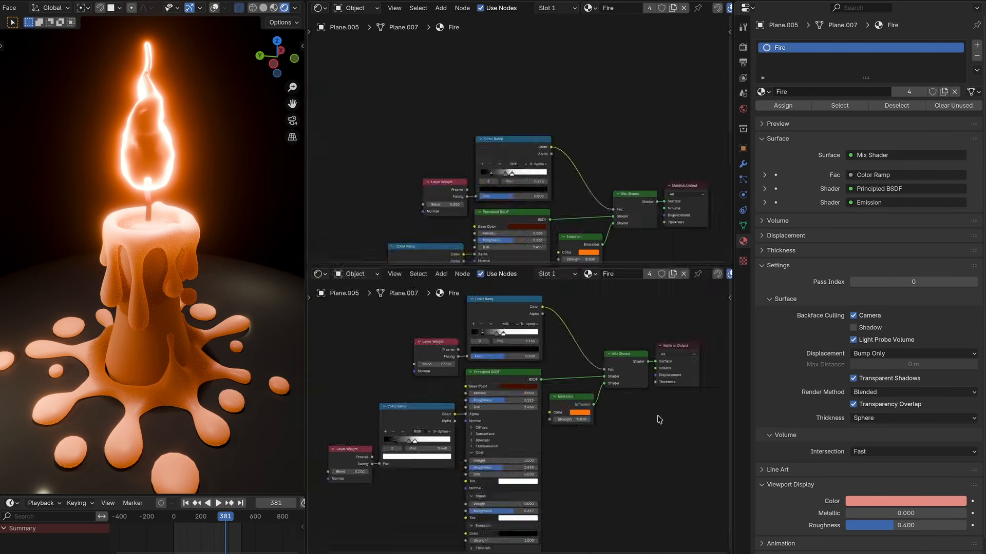
middle_click_drag(656, 419, 658, 408)
left_click(321, 8)
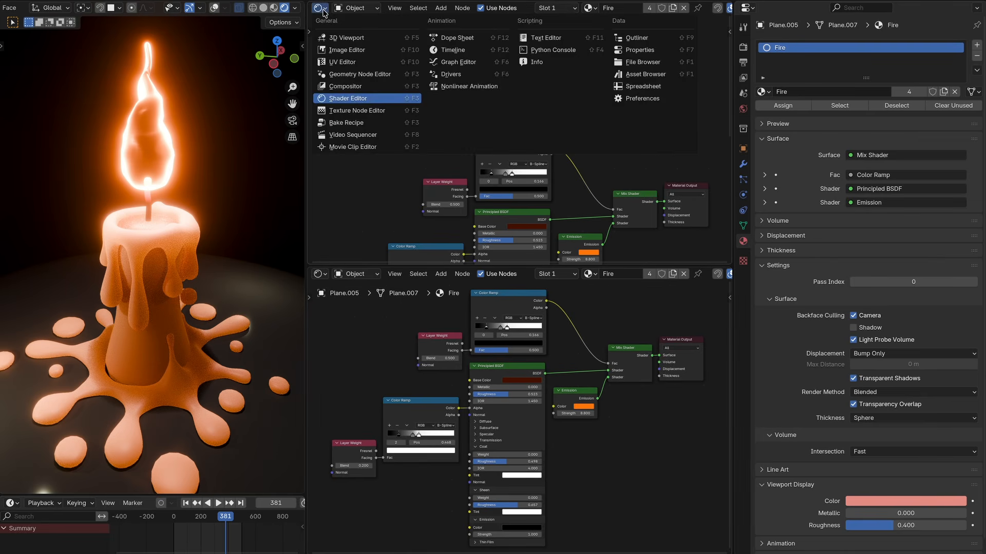
left_click(346, 87)
scroll(630, 146, "up", 6)
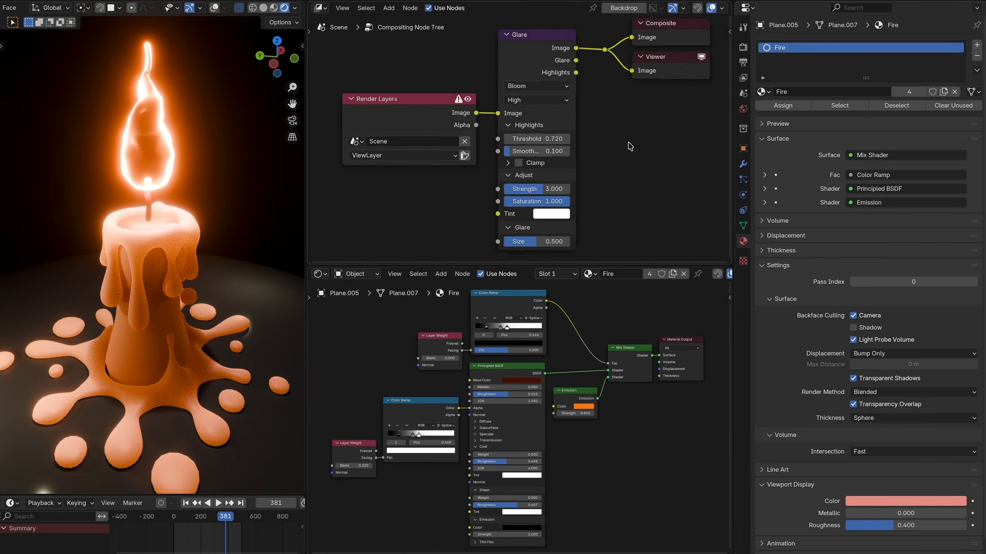
scroll(631, 147, "down", 1)
middle_click_drag(630, 146, 605, 155)
Step: Try raising the Glare node's highlight threshold and undo the change
left_click(429, 10)
left_click(428, 10)
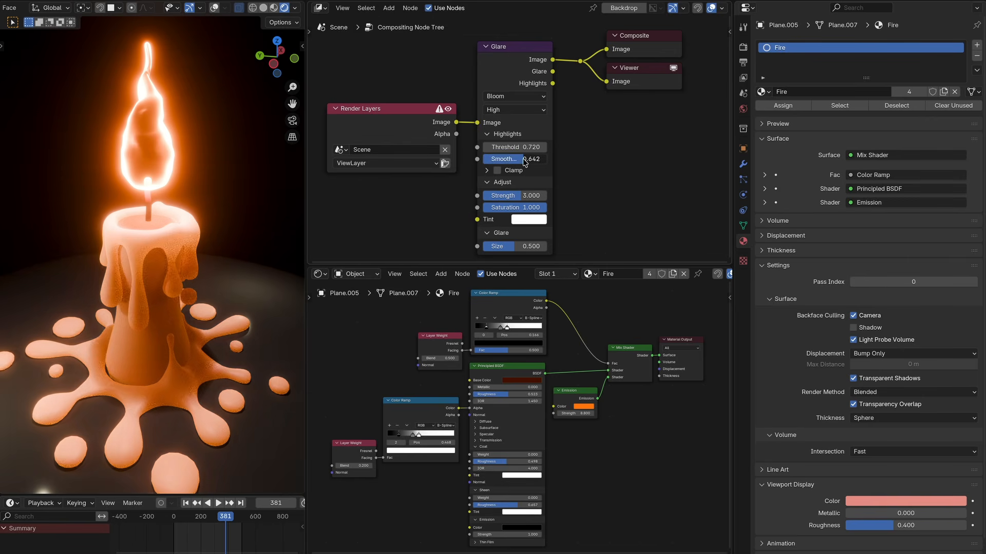
mouse_move(512, 149)
left_mouse_down()
mouse_move(565, 149)
mouse_move(488, 149)
mouse_move(518, 150)
left_mouse_up()
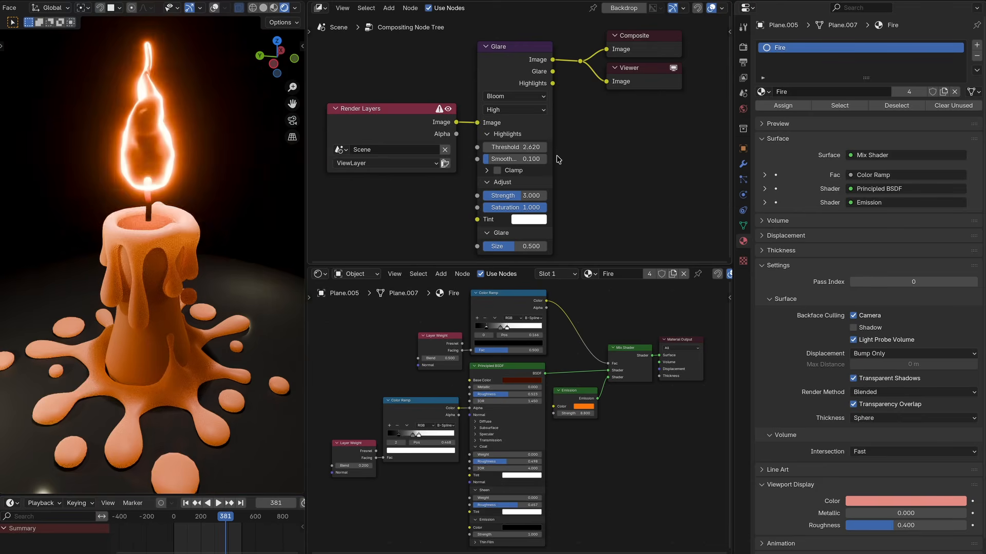
key("ctrl+z")
Step: Compare the Glare node's Ghosts, Streaks, Fog Glow and Simple Star types before returning it to Bloom
left_click(529, 97)
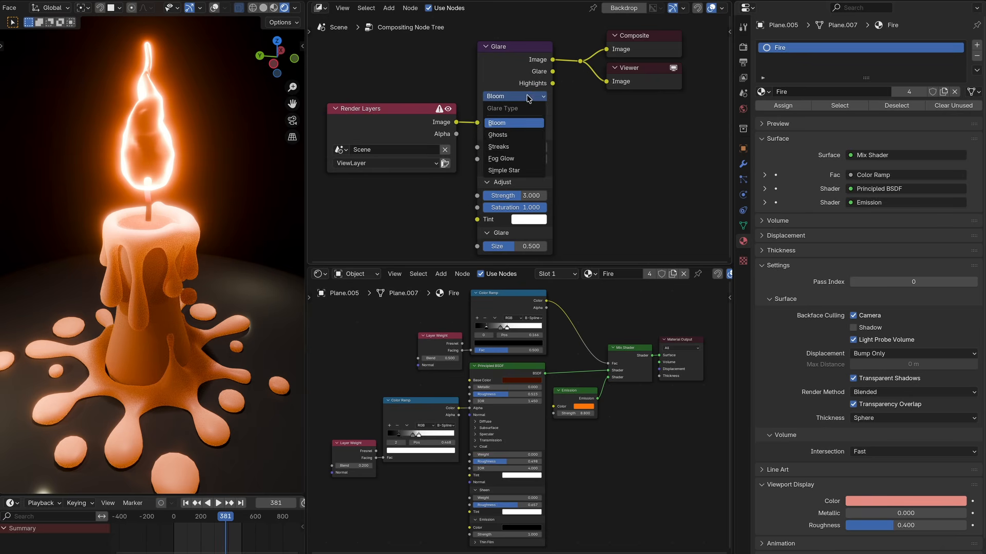
left_click(513, 135)
left_click(514, 97)
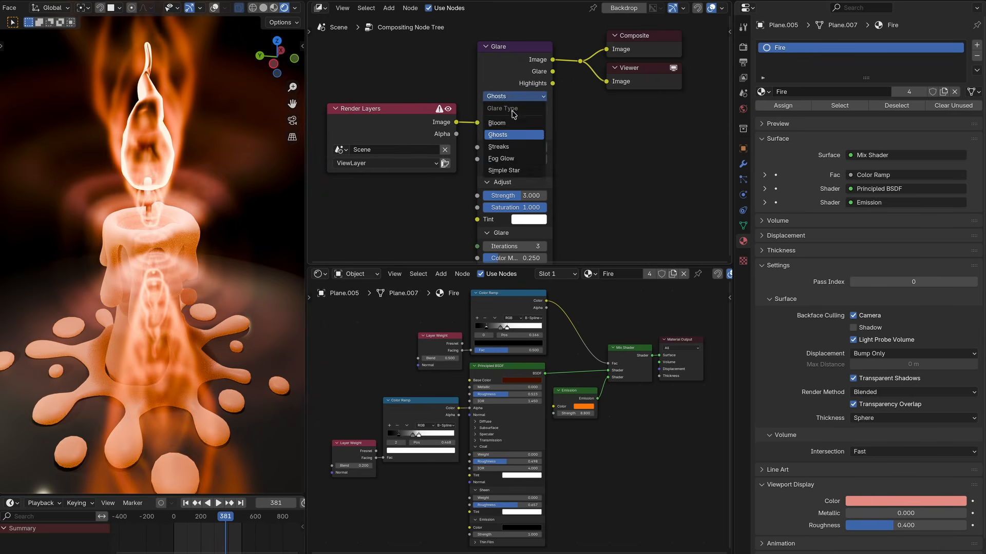
left_click(513, 146)
left_click(514, 97)
left_click(514, 158)
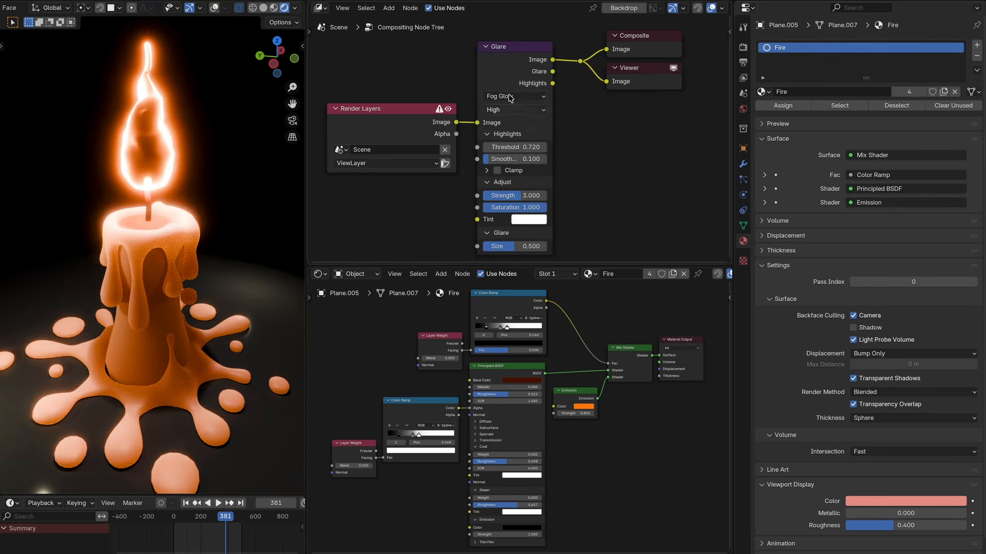
left_click(513, 96)
left_click(516, 170)
left_click(513, 96)
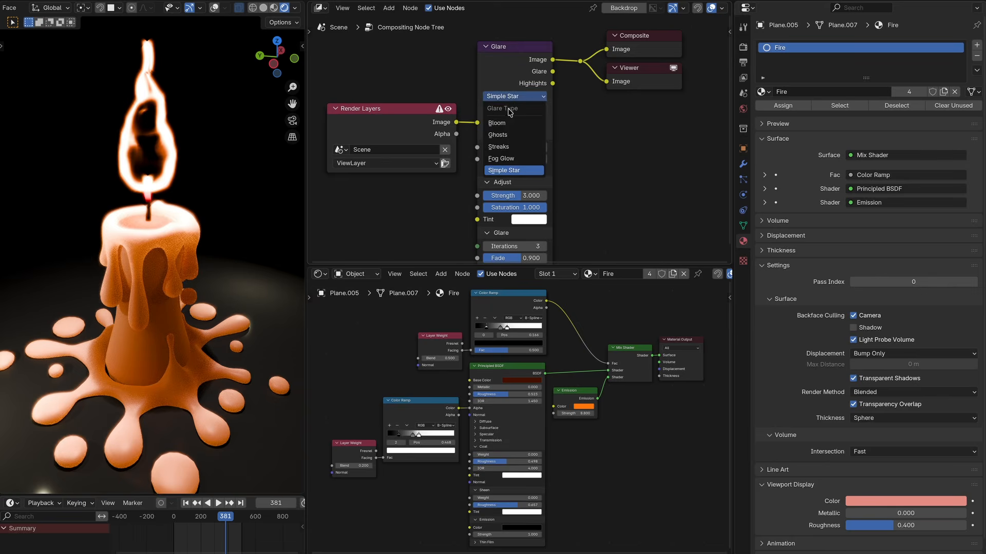
left_click(496, 123)
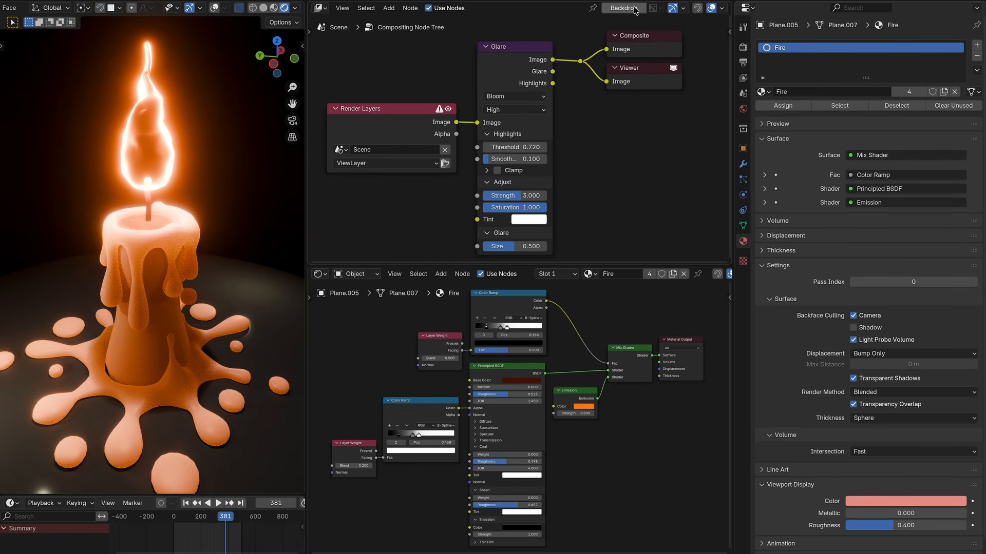
Step: Set the viewport shading's compositor option to Always so the Glare shows in the viewport
left_click(296, 8)
left_click(251, 175)
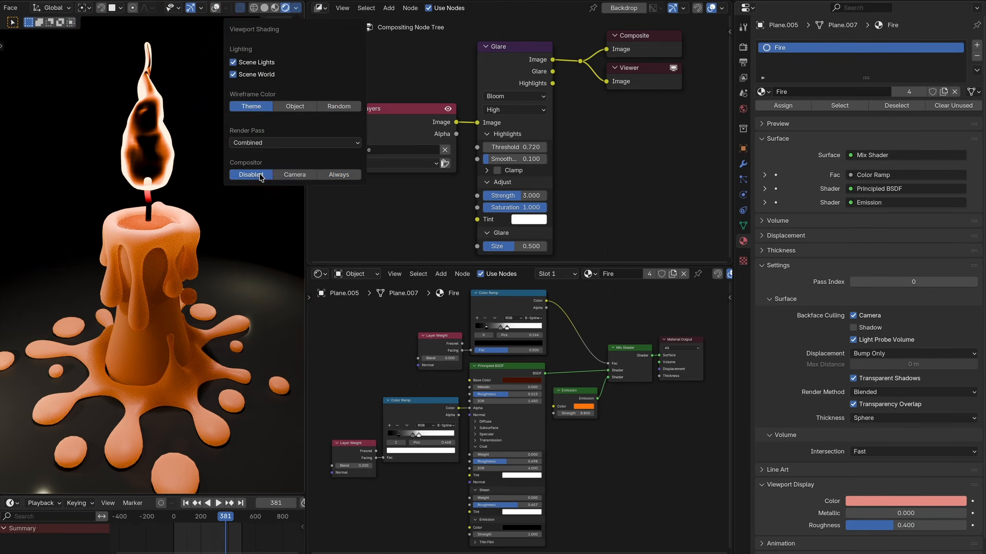
left_click(338, 176)
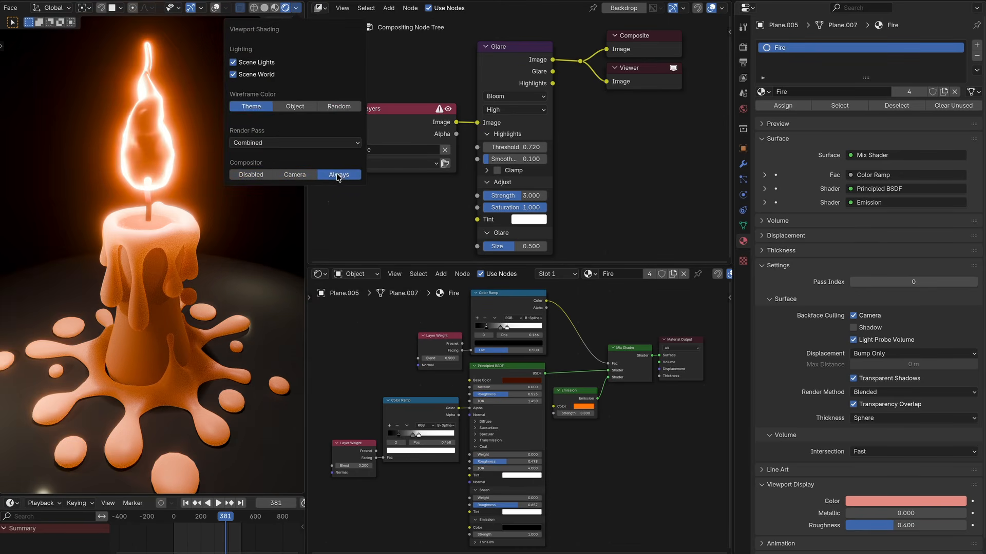
Step: Inspect the render settings and the Color Management View Transform options, keeping AgX
mouse_move(149, 146)
middle_mouse_down()
mouse_move(137, 125)
mouse_move(154, 108)
mouse_move(189, 118)
middle_mouse_up()
left_click(743, 62)
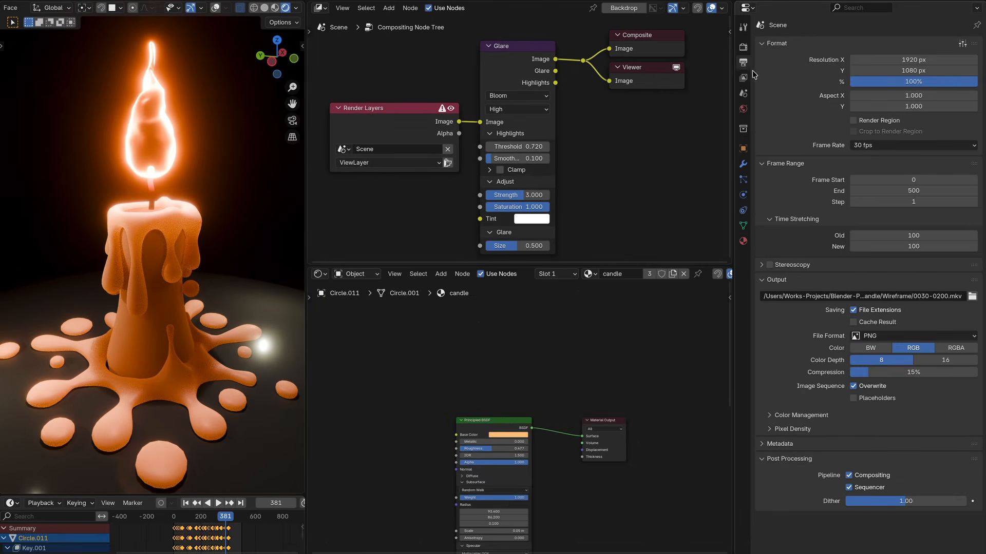
left_click(743, 50)
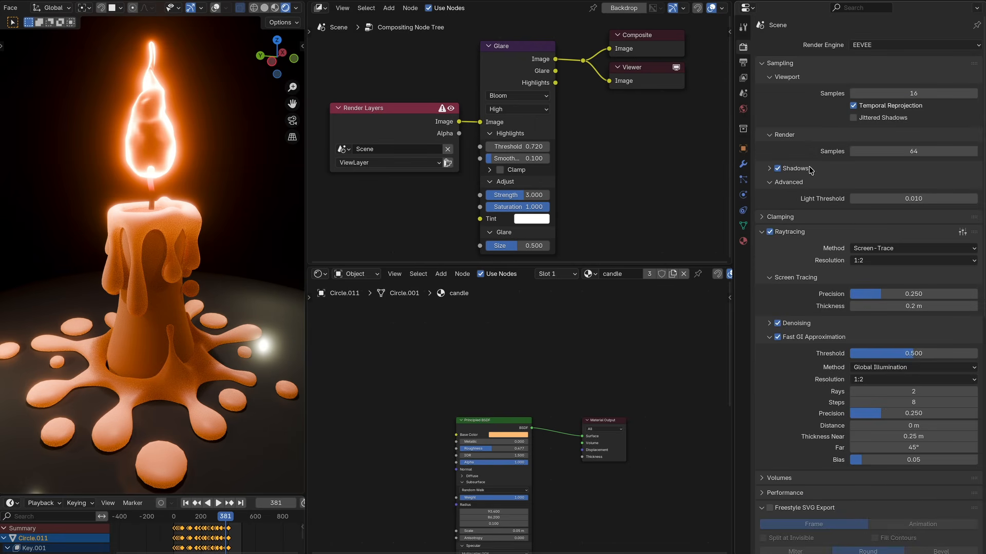
scroll(800, 327, "down", 15)
left_click(893, 433)
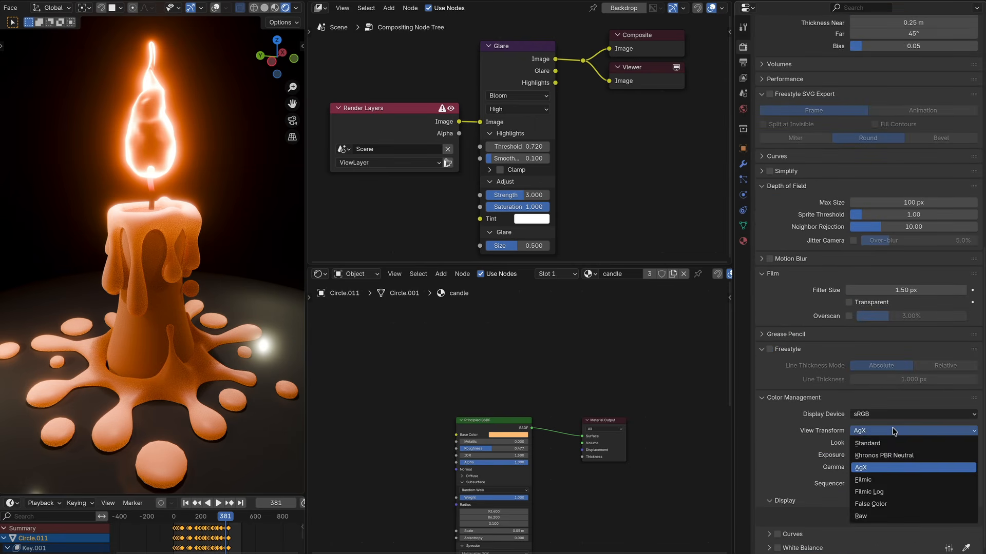
left_click(894, 436)
Step: Try the Medium High Contrast look, then set the Look back to Very High Contrast
left_click(905, 444)
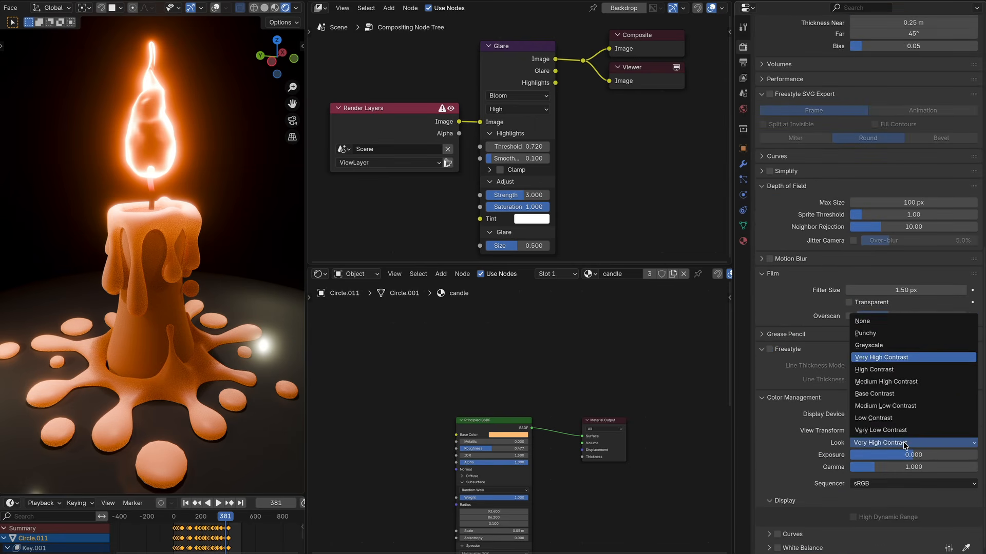
left_click(895, 382)
left_click(895, 438)
left_click(890, 360)
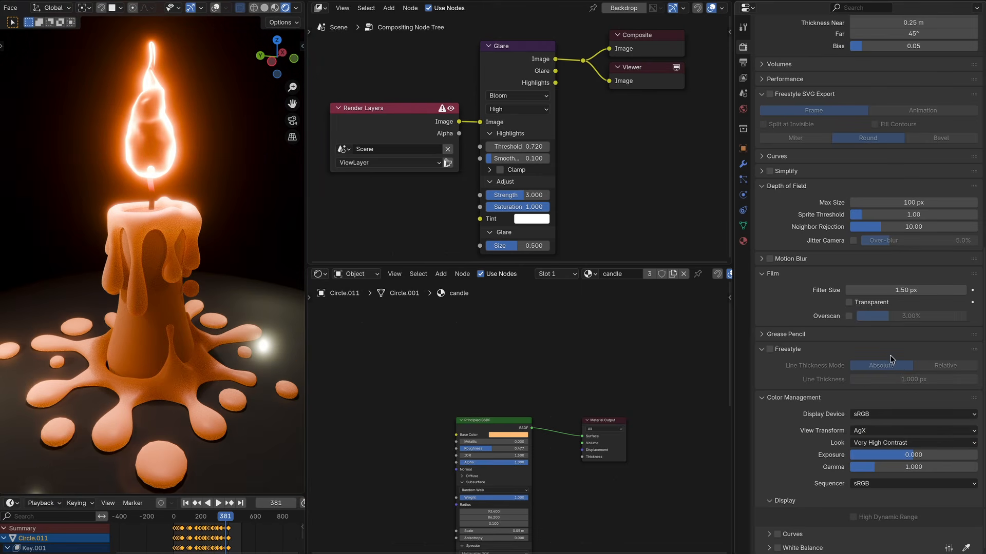
Step: Examine the World background's color and strength settings
left_click(743, 109)
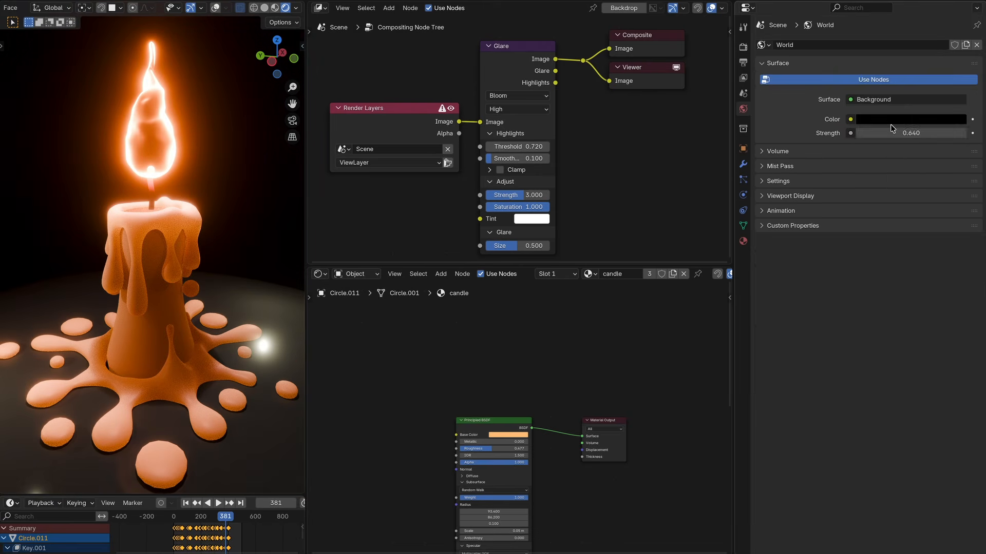
left_click(896, 119)
mouse_move(958, 210)
left_mouse_down()
mouse_move(958, 159)
mouse_move(957, 215)
left_mouse_up()
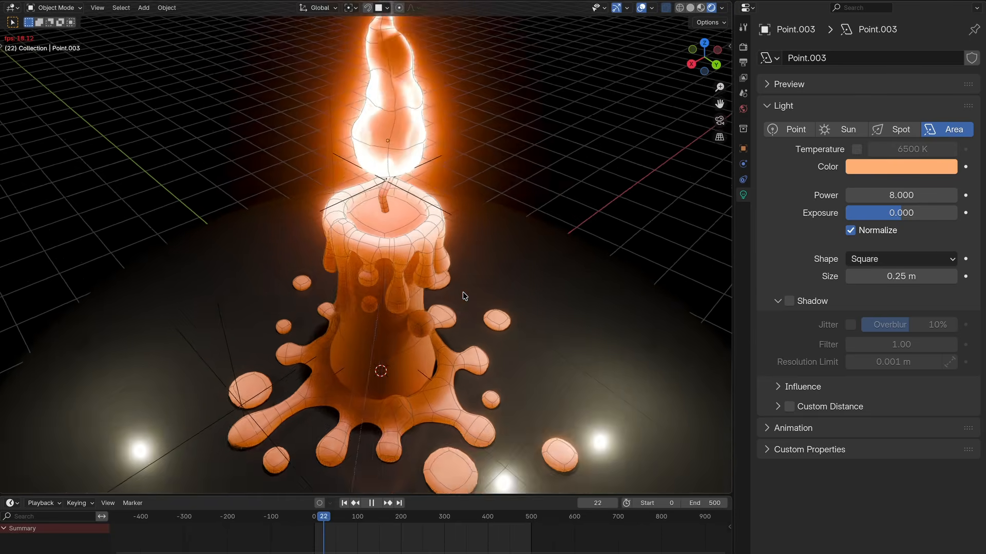
scroll(463, 291, "down", 6)
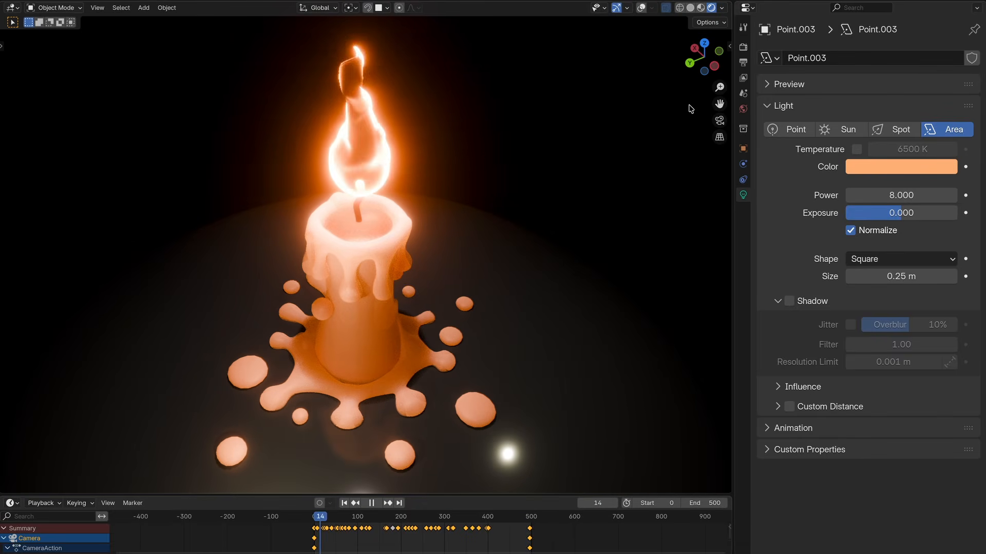
left_click_drag(737, 240, 888, 244)
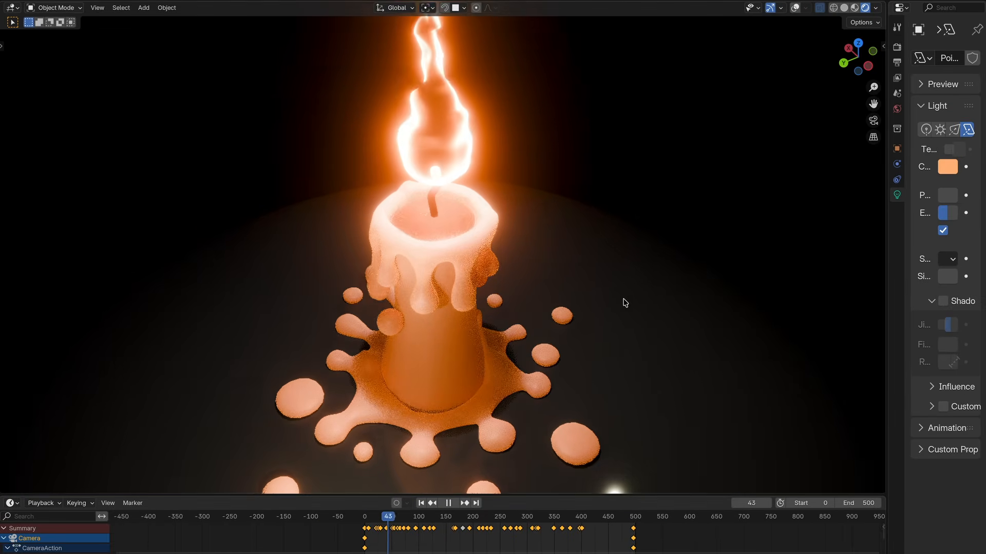